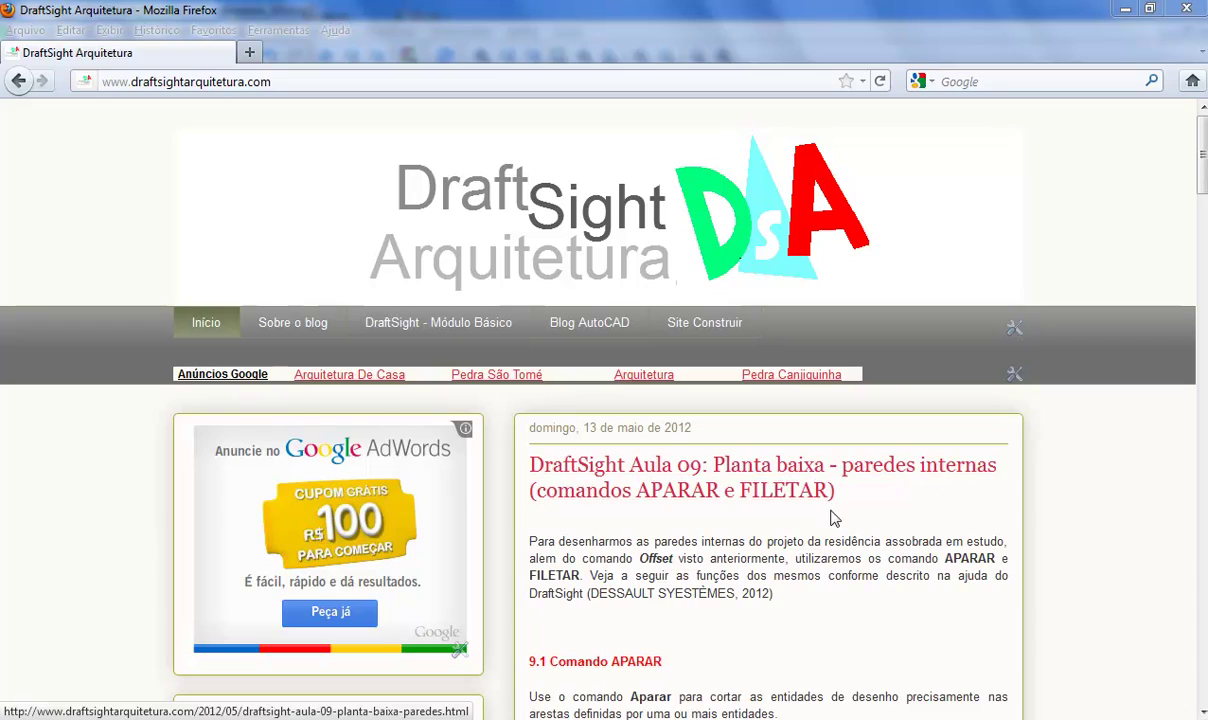
# Review the blog lesson's instructions for the Aparar and Filetar commands, and switch to the DraftSight drawing
pyautogui.scroll(-15, 1168, 342)
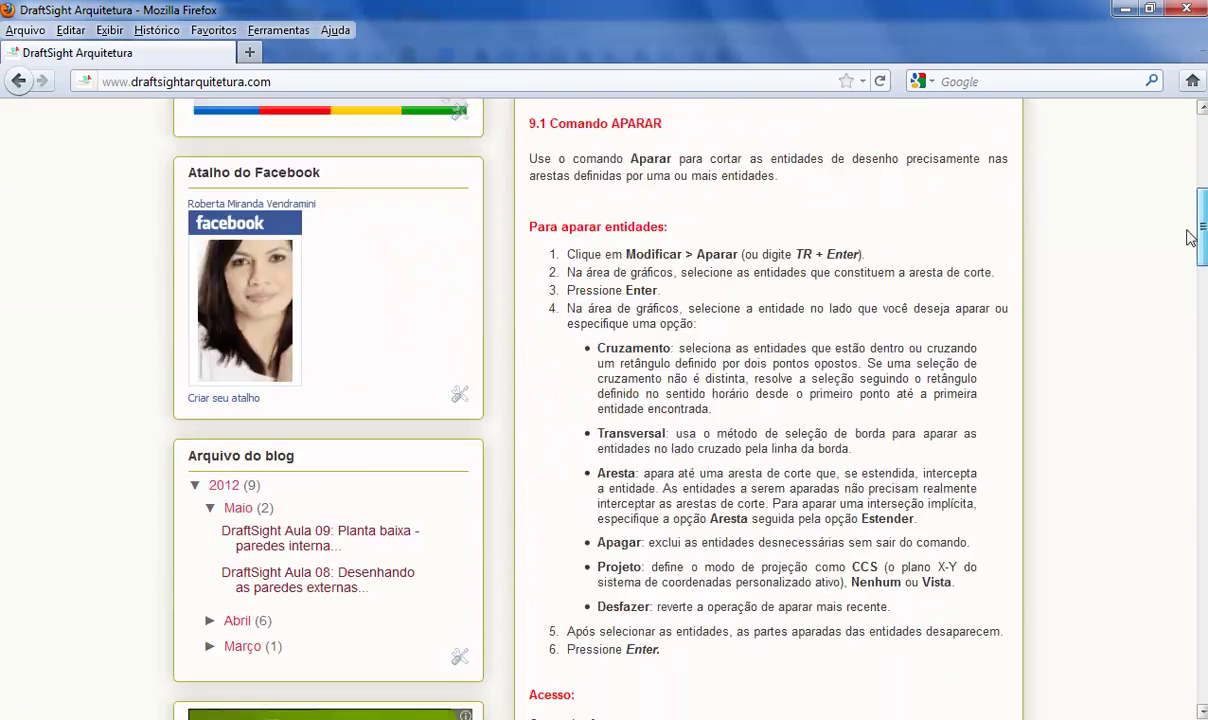
pyautogui.scroll(-5, 1168, 342)
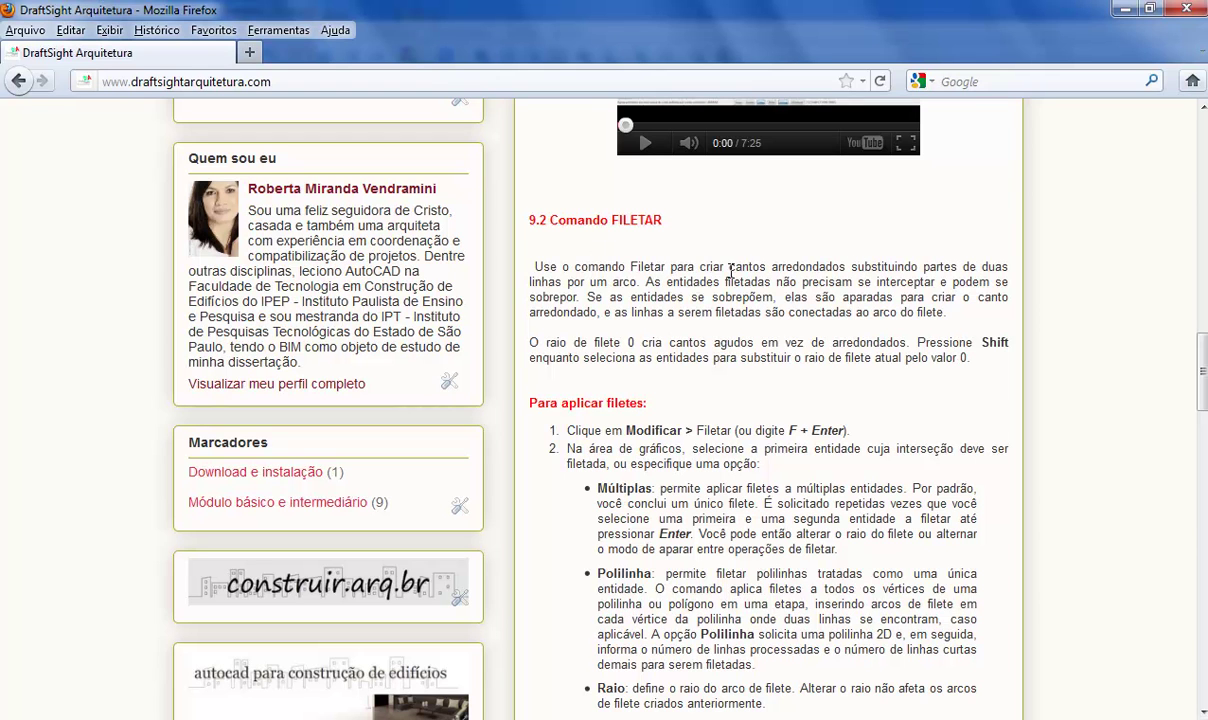
pyautogui.click(385, 719)
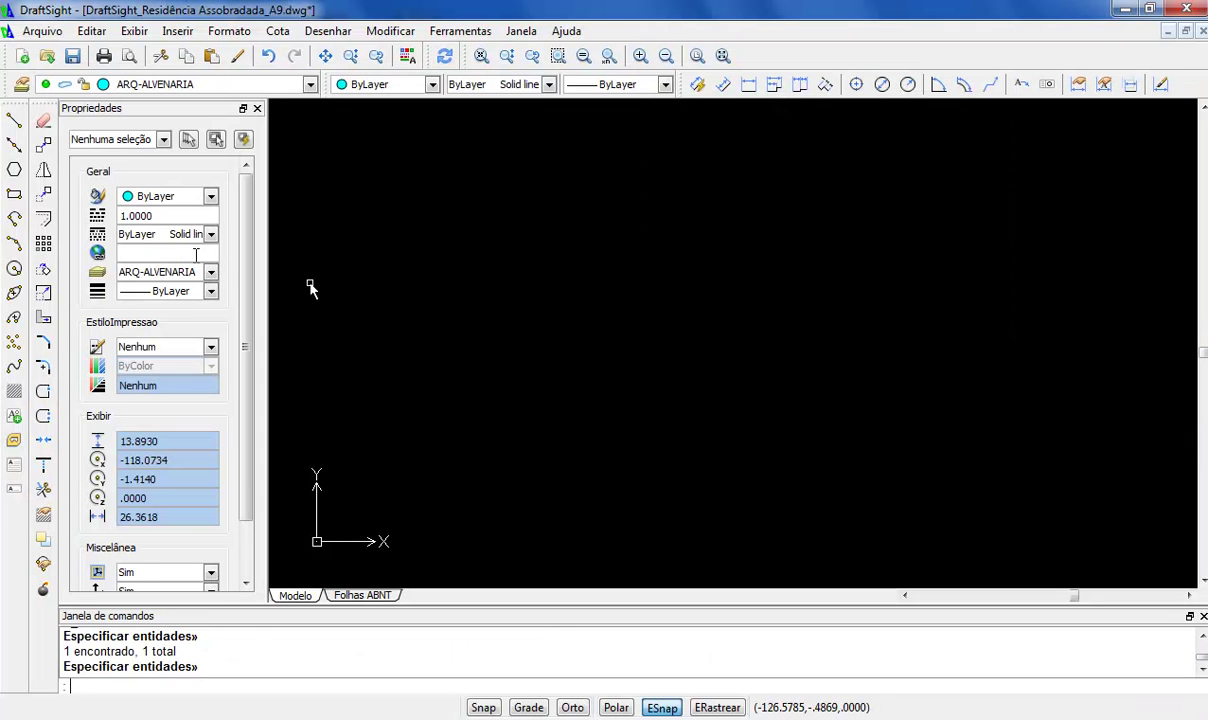
# Draw a rectangle, wider than it is tall, in the empty model space on the ARQ-ALVENARIA layer
pyautogui.click(14, 197)
pyautogui.click(475, 204)
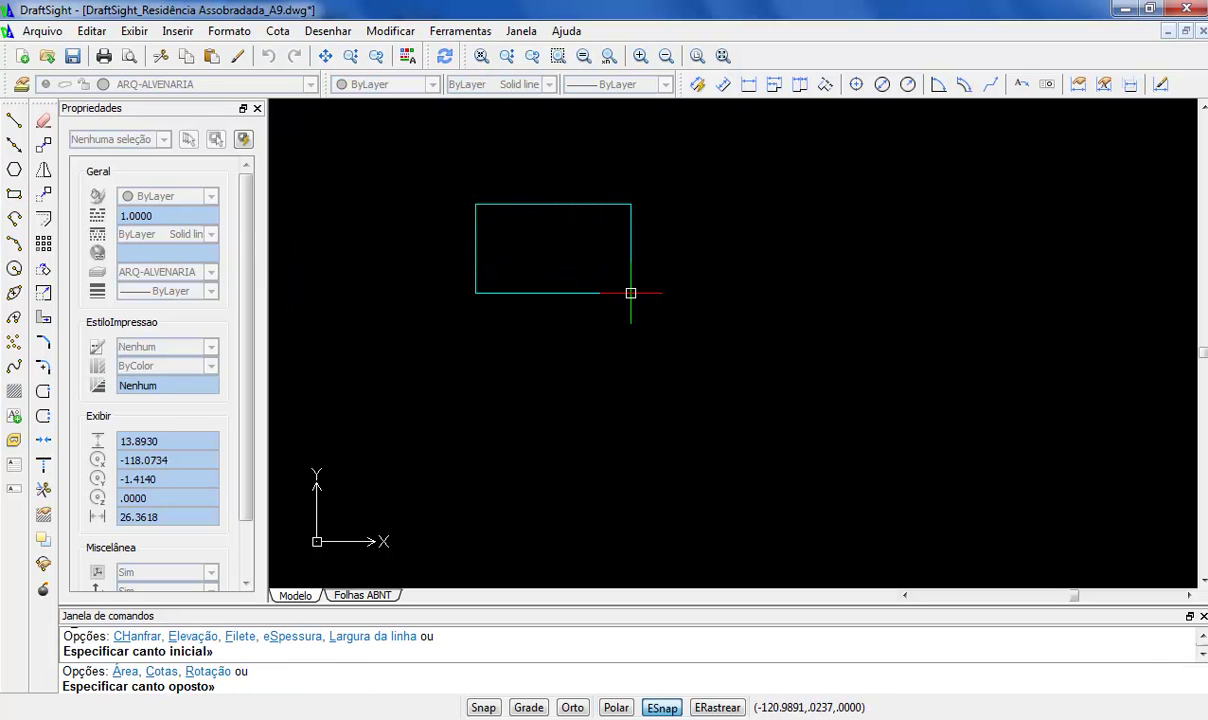
pyautogui.click(685, 366)
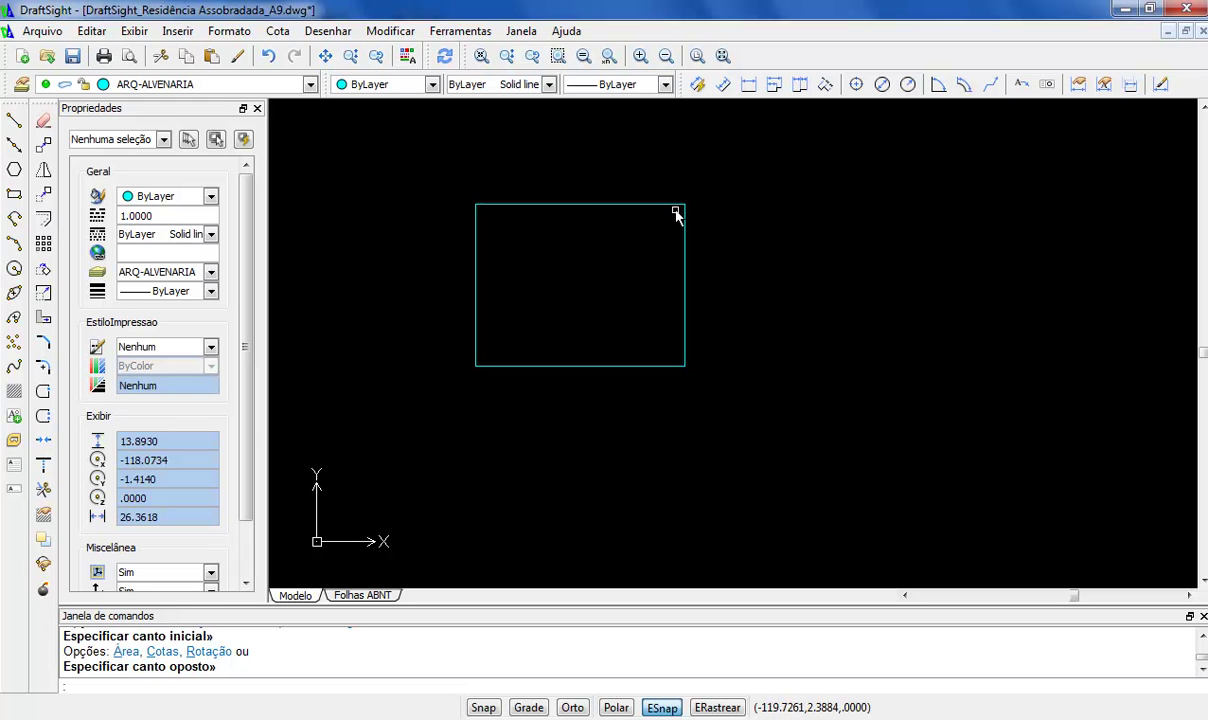
# Offset the rectangle outward by 0.2 to form a double-line wall outline
pyautogui.scroll(1, 624, 162)
pyautogui.scroll(1, 624, 162)
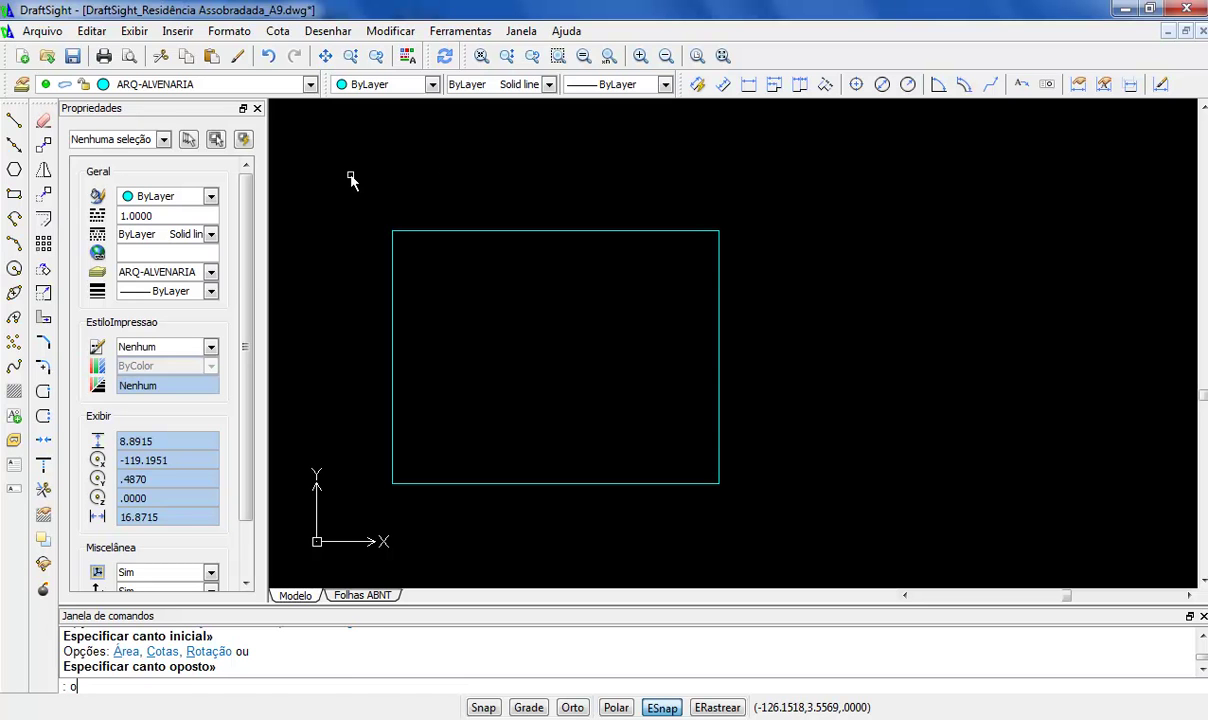
pyautogui.press('Return')
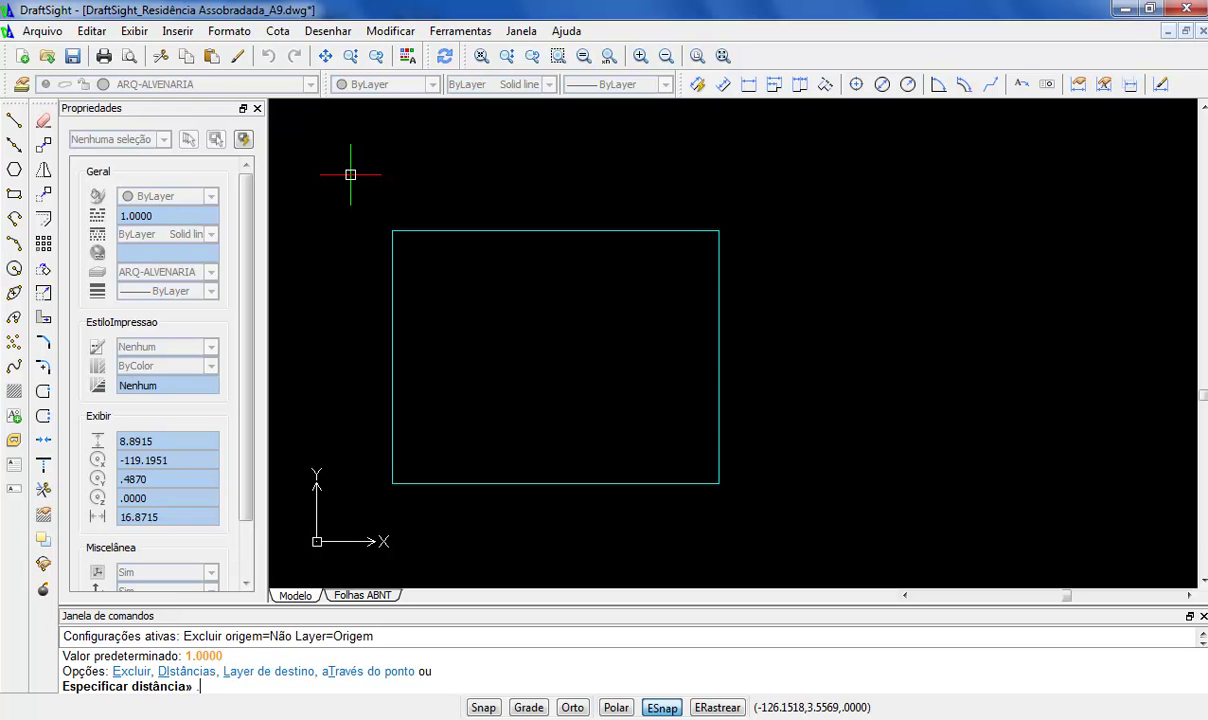
pyautogui.write('.2')
pyautogui.press('Return')
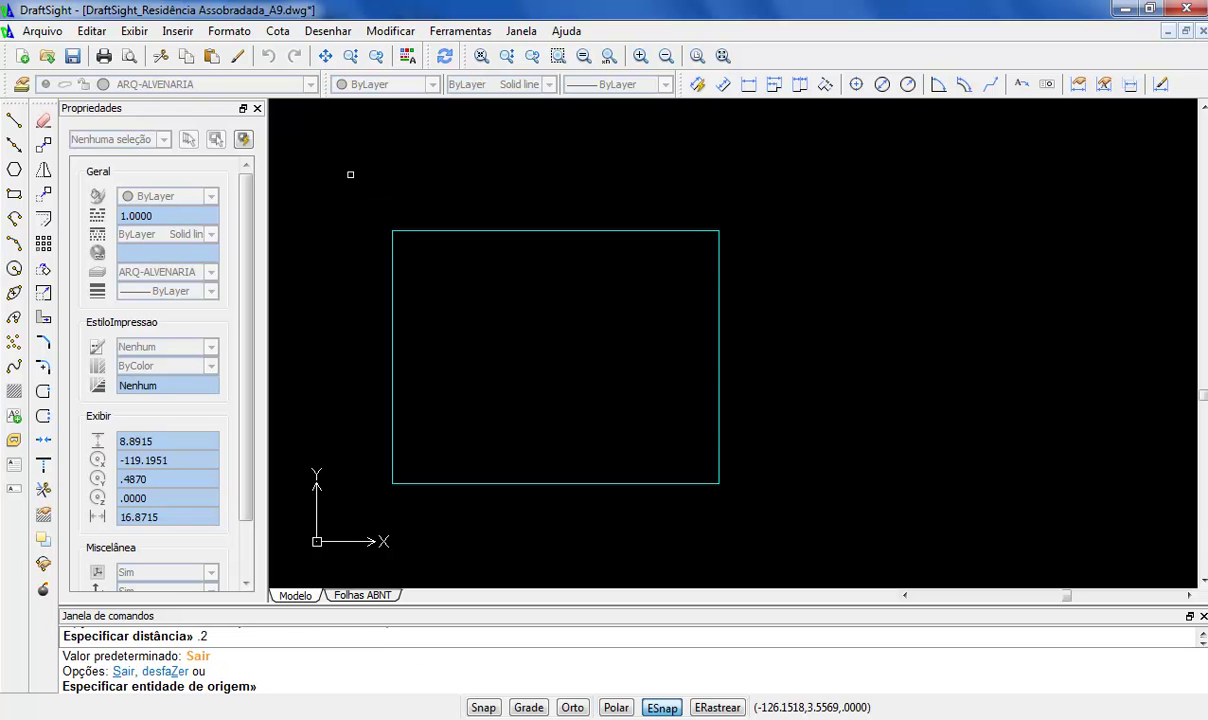
pyautogui.click(459, 231)
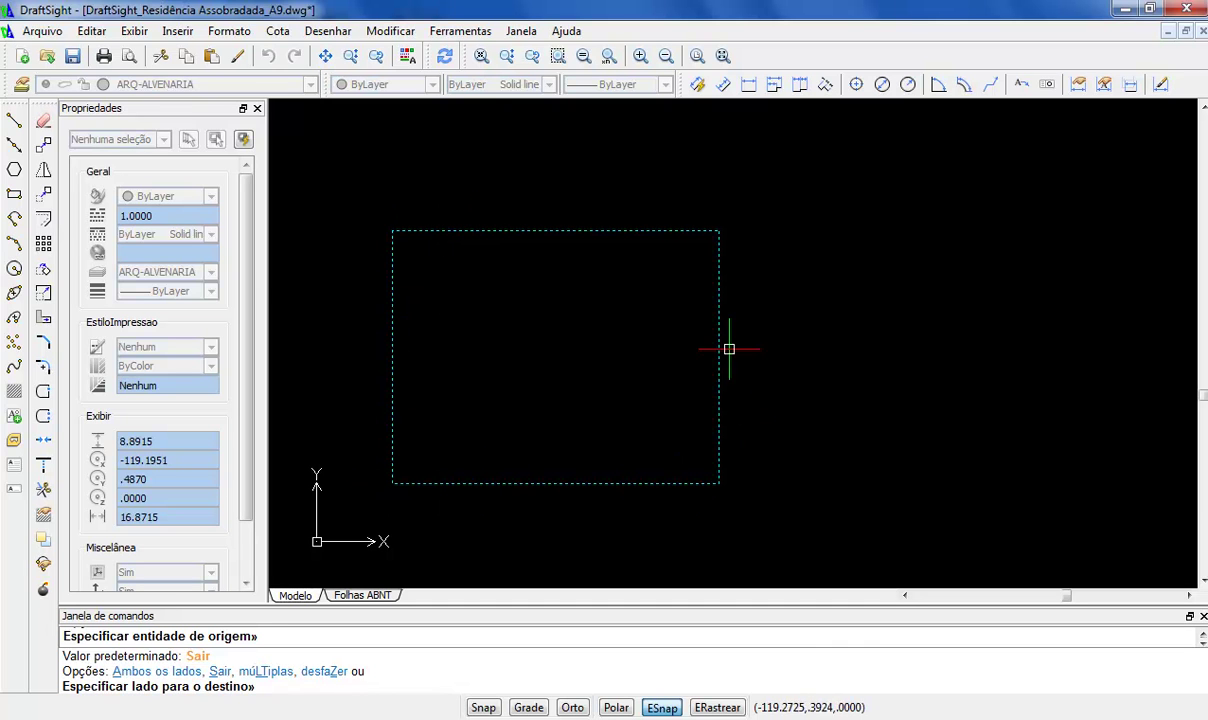
pyautogui.click(462, 138)
pyautogui.rightClick(462, 138)
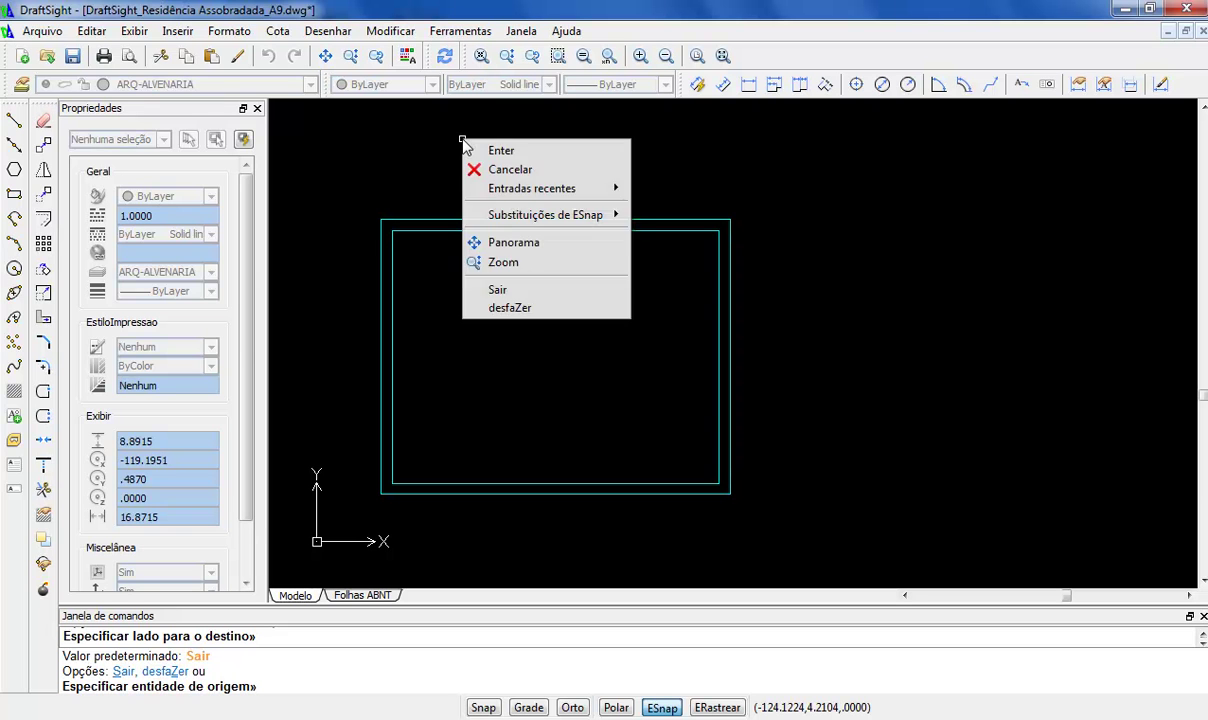
pyautogui.click(475, 150)
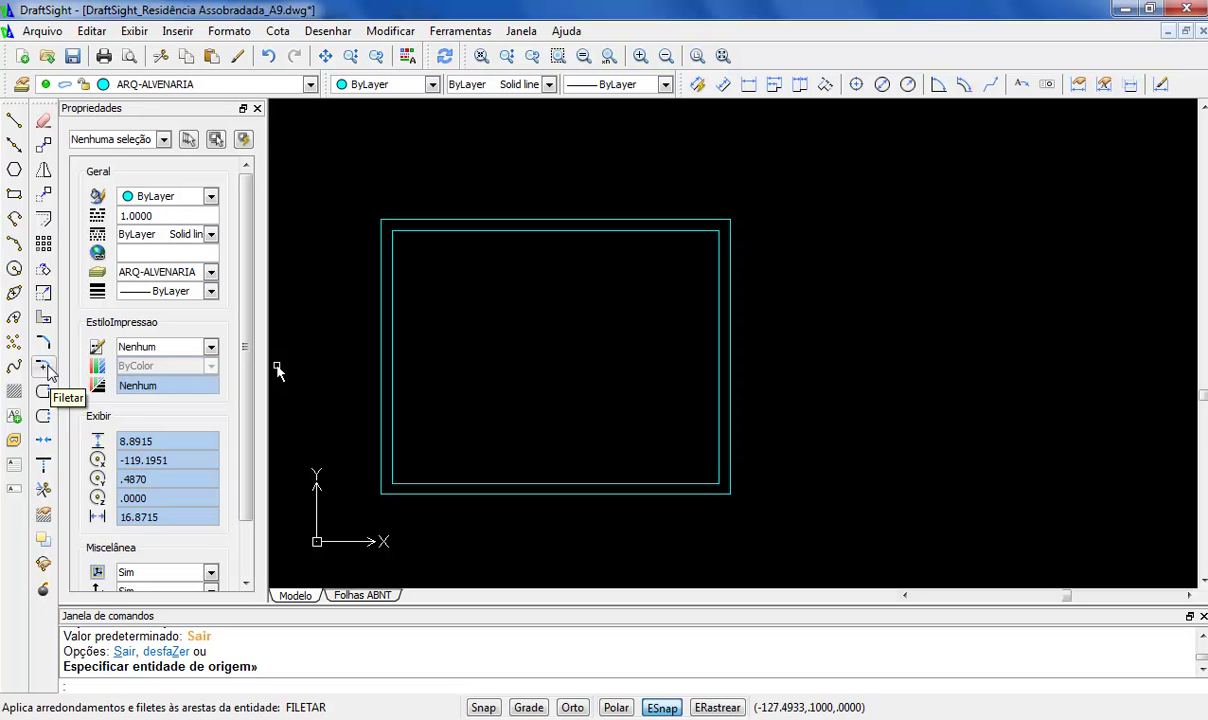
# Fillet the inner rectangle's upper-left corner with a radius of 0.7
pyautogui.click(390, 31)
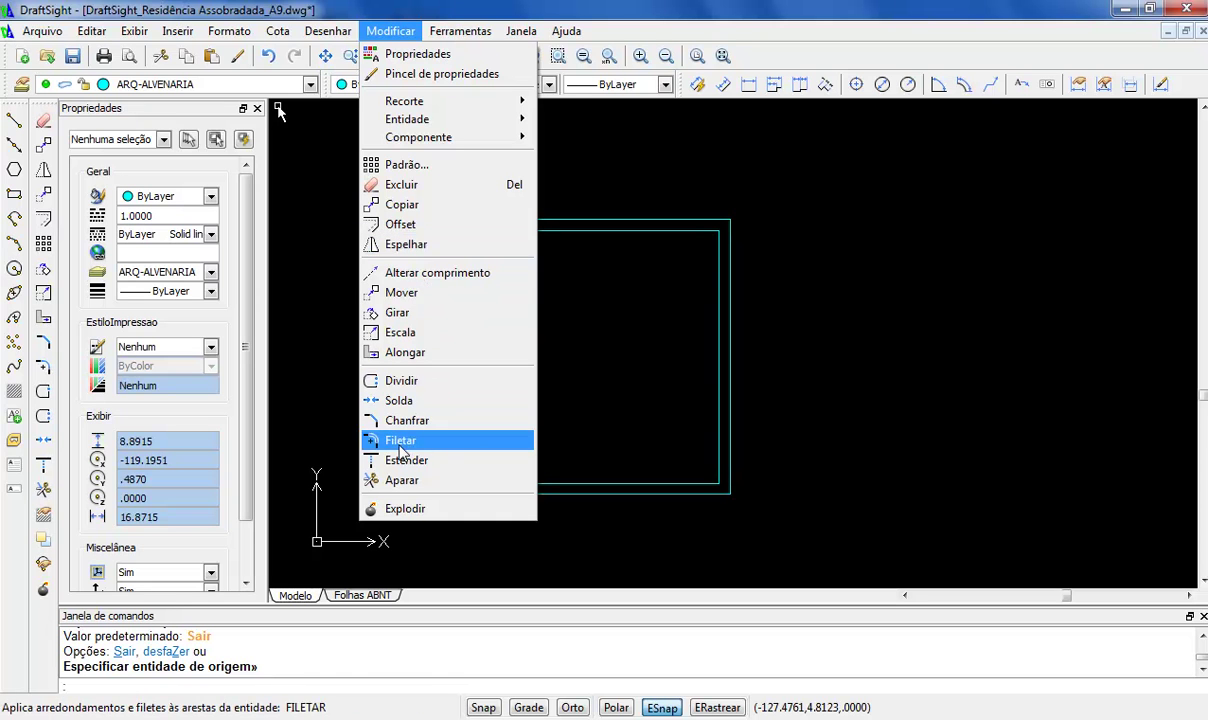
pyautogui.click(646, 383)
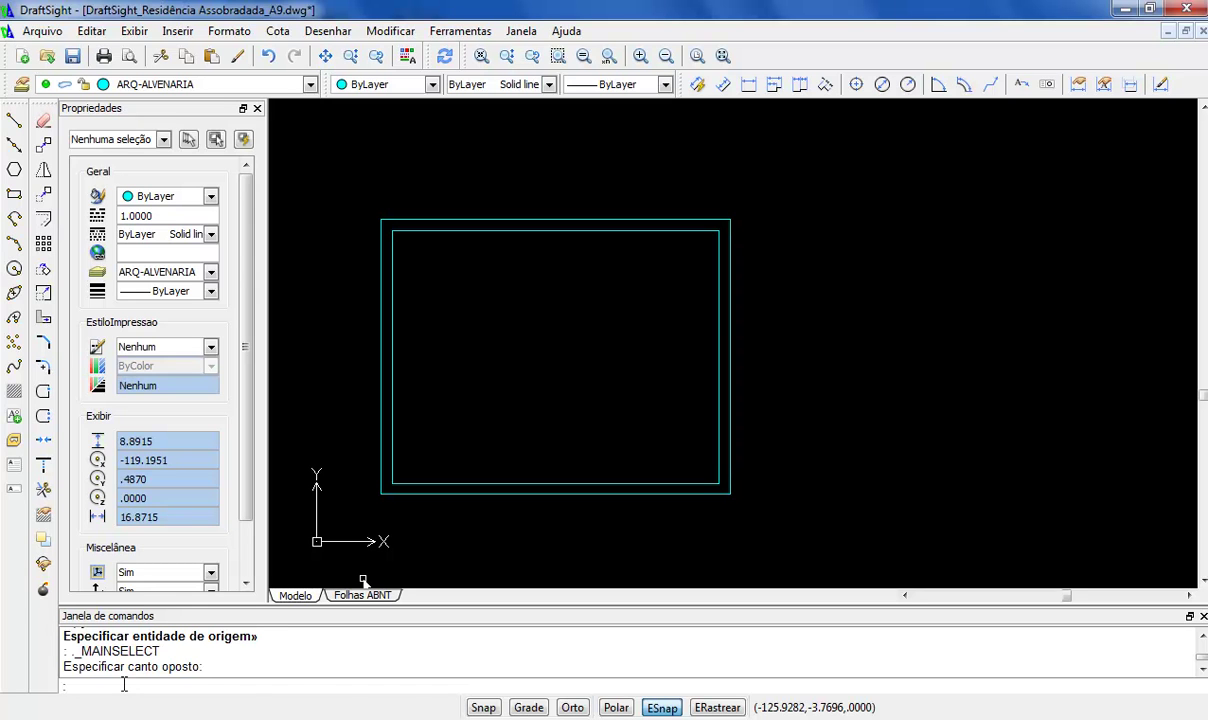
pyautogui.press('Return')
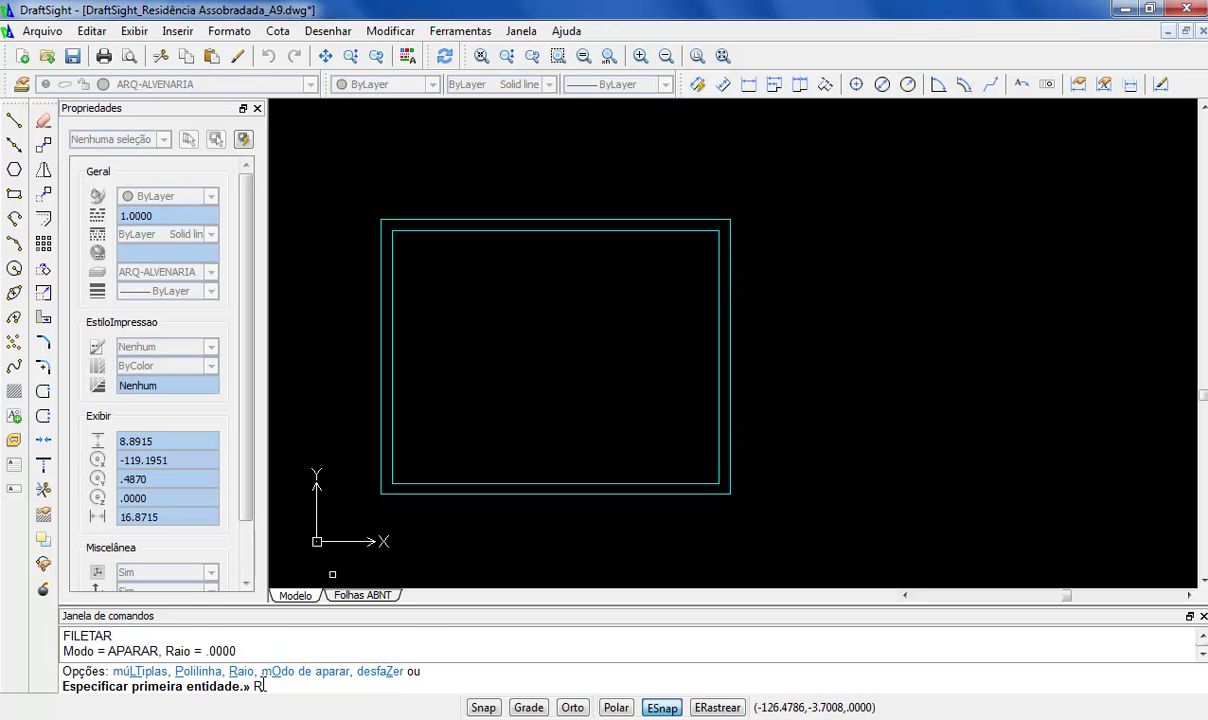
pyautogui.press('Return')
pyautogui.press('capslock')
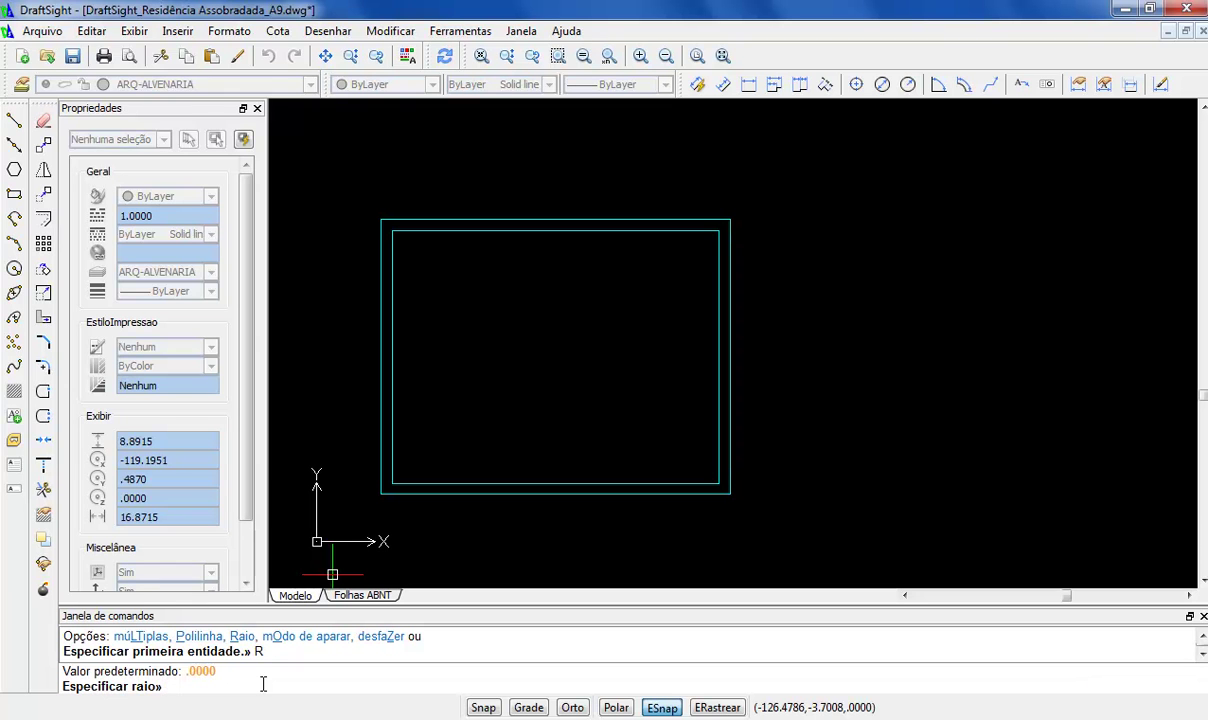
pyautogui.write('.7')
pyautogui.press('Return')
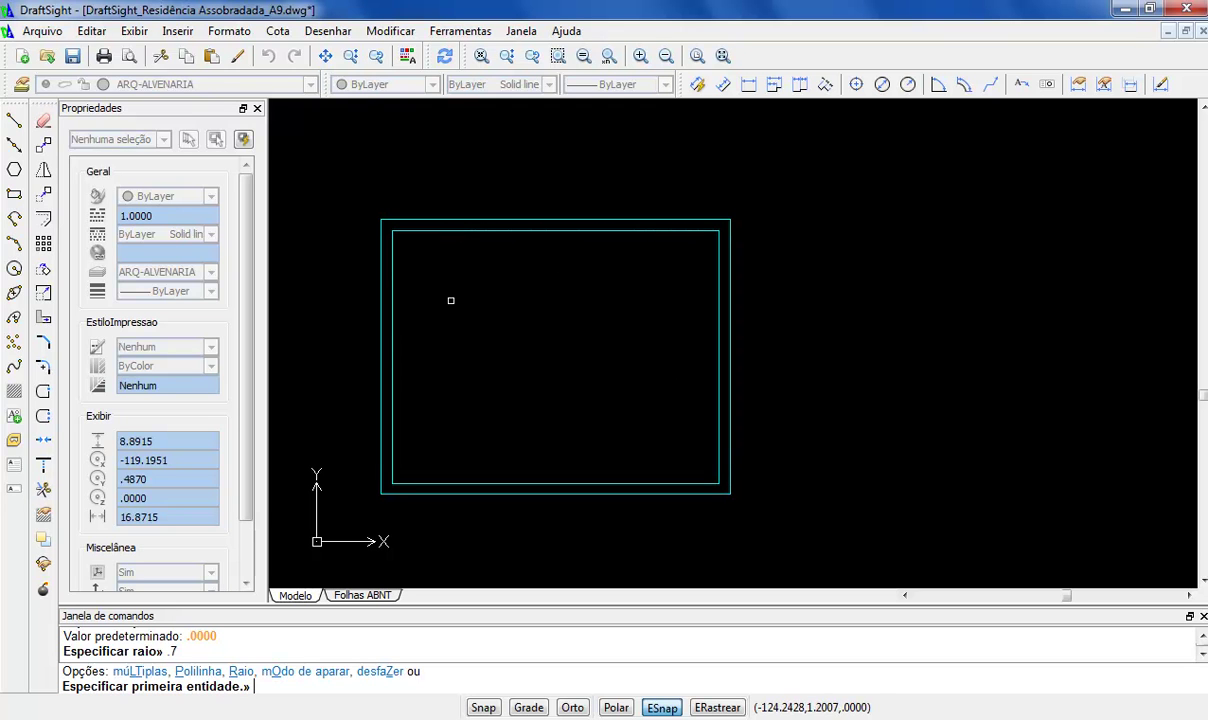
pyautogui.click(393, 285)
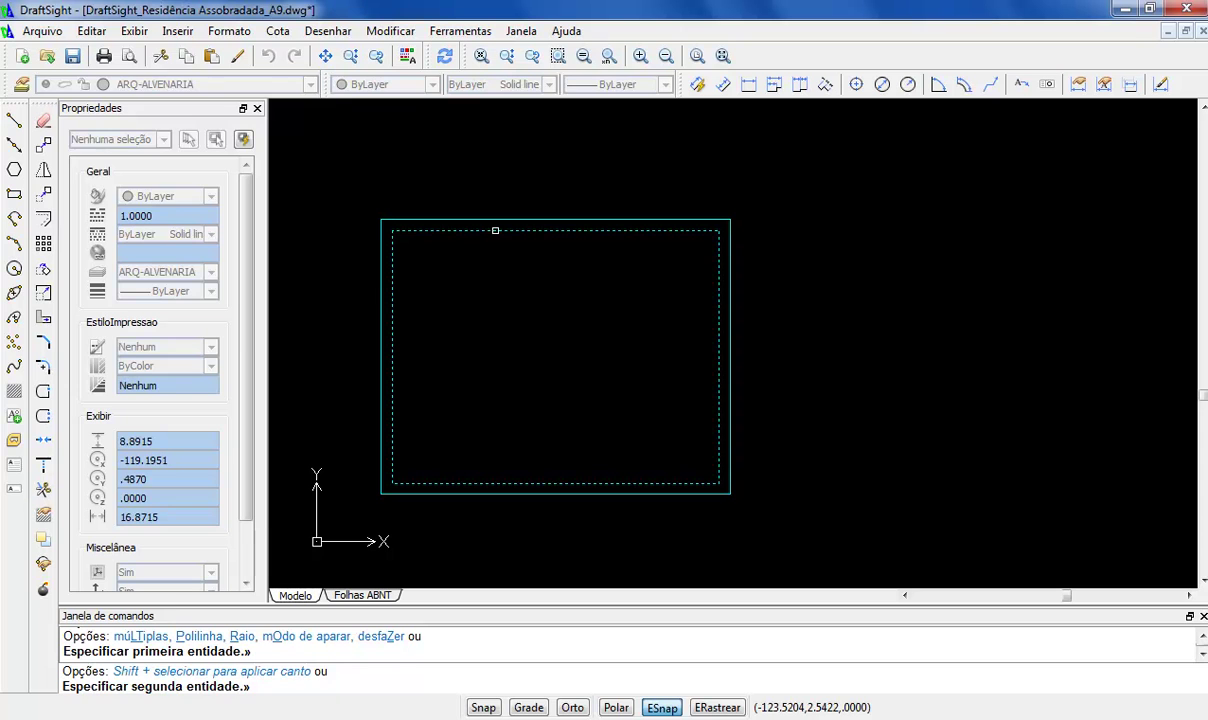
pyautogui.click(495, 230)
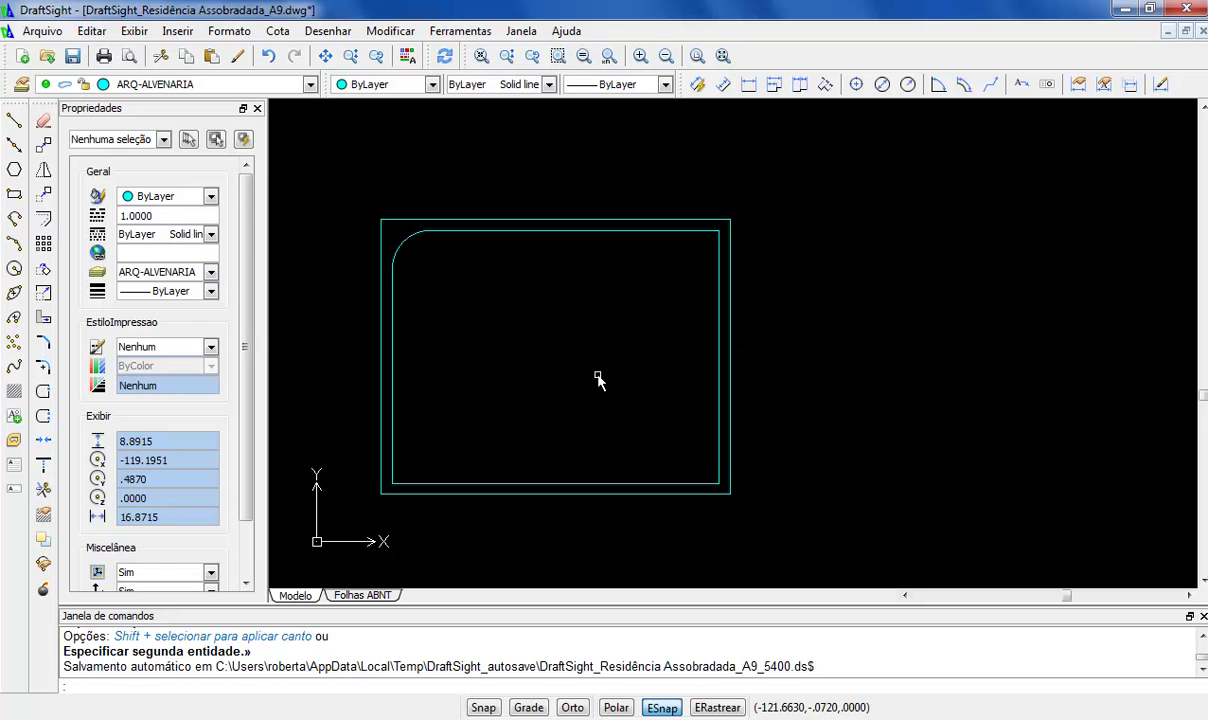
# Fillet the inner rectangle's upper-right corner using the same 0.7 radius
pyautogui.press('Return')
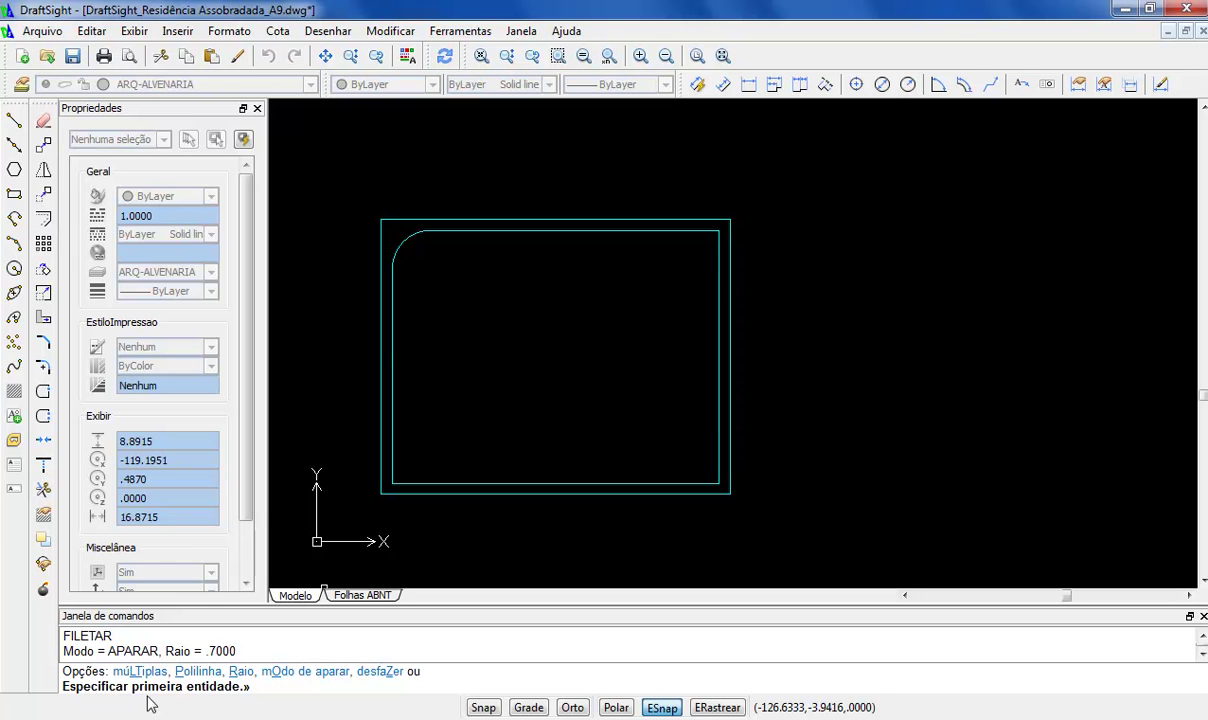
pyautogui.click(650, 231)
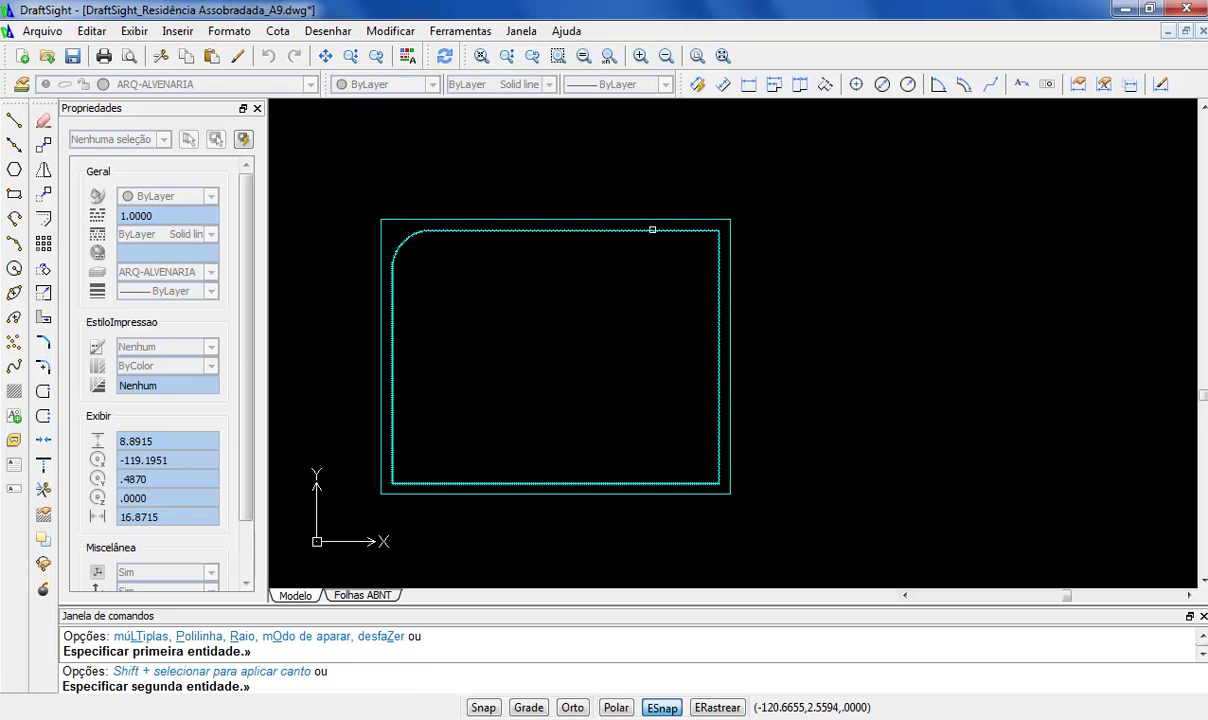
pyautogui.click(717, 310)
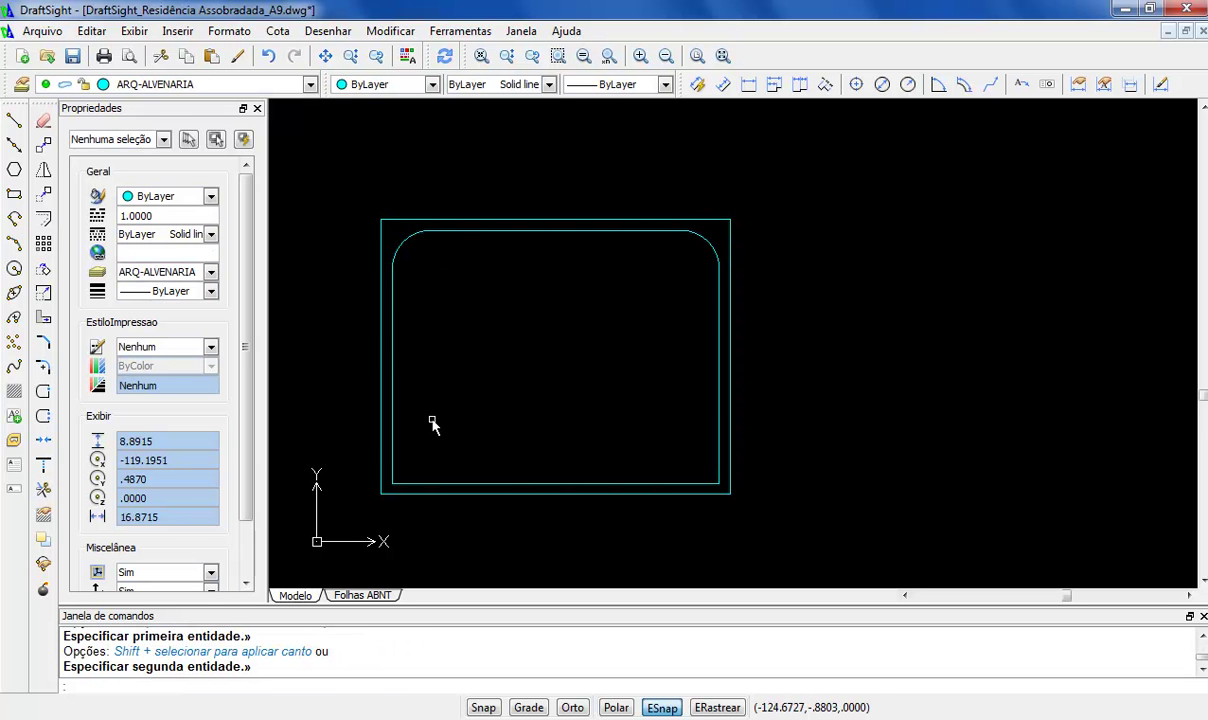
# Undo the two corner fillets on the inner rectangle
pyautogui.press('Escape')
pyautogui.hotkey('ctrl', 'z')
pyautogui.write('u')
pyautogui.press('Return')
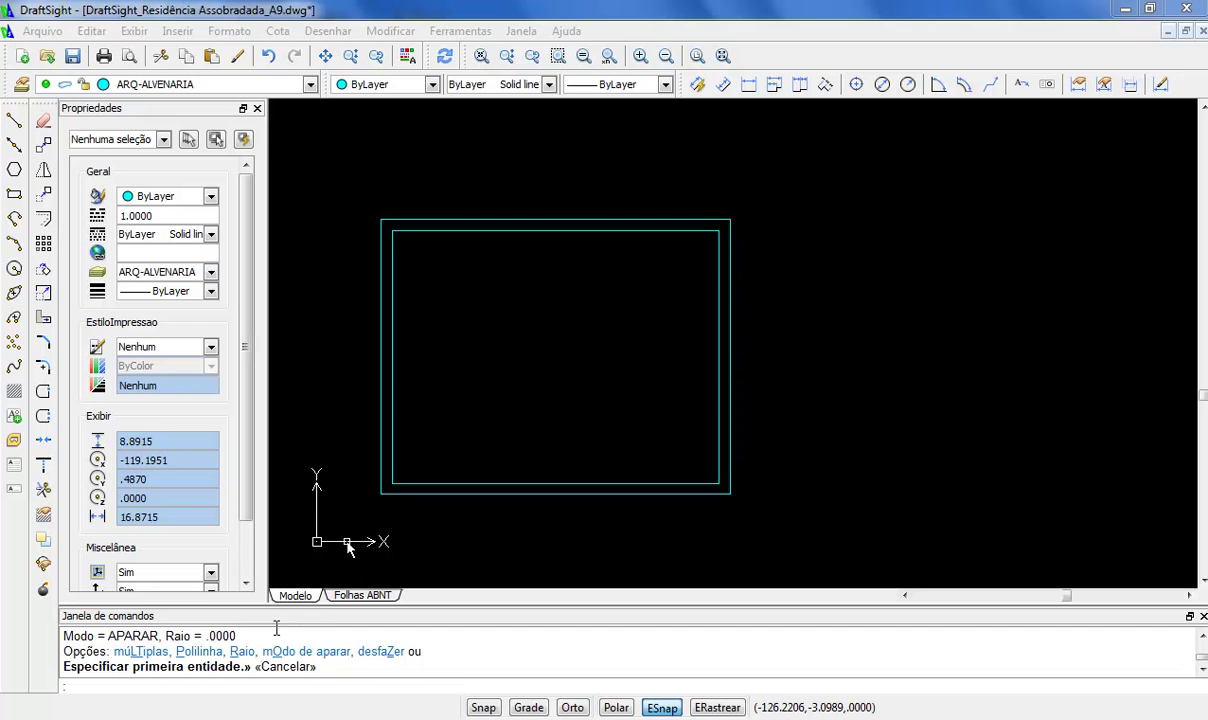
# Fillet all corners of the inner rectangle at once with a 0.7 radius, using the Filetar command's Polyline option
pyautogui.click(98, 685)
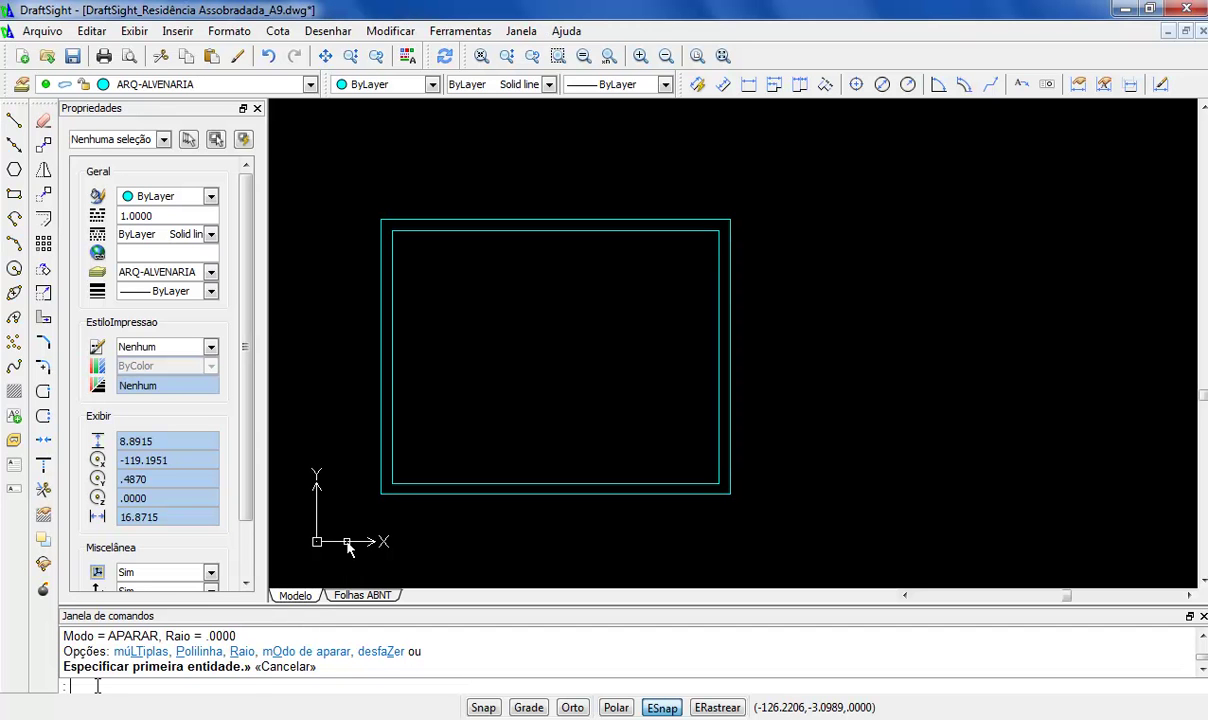
pyautogui.write('f')
pyautogui.press('Return')
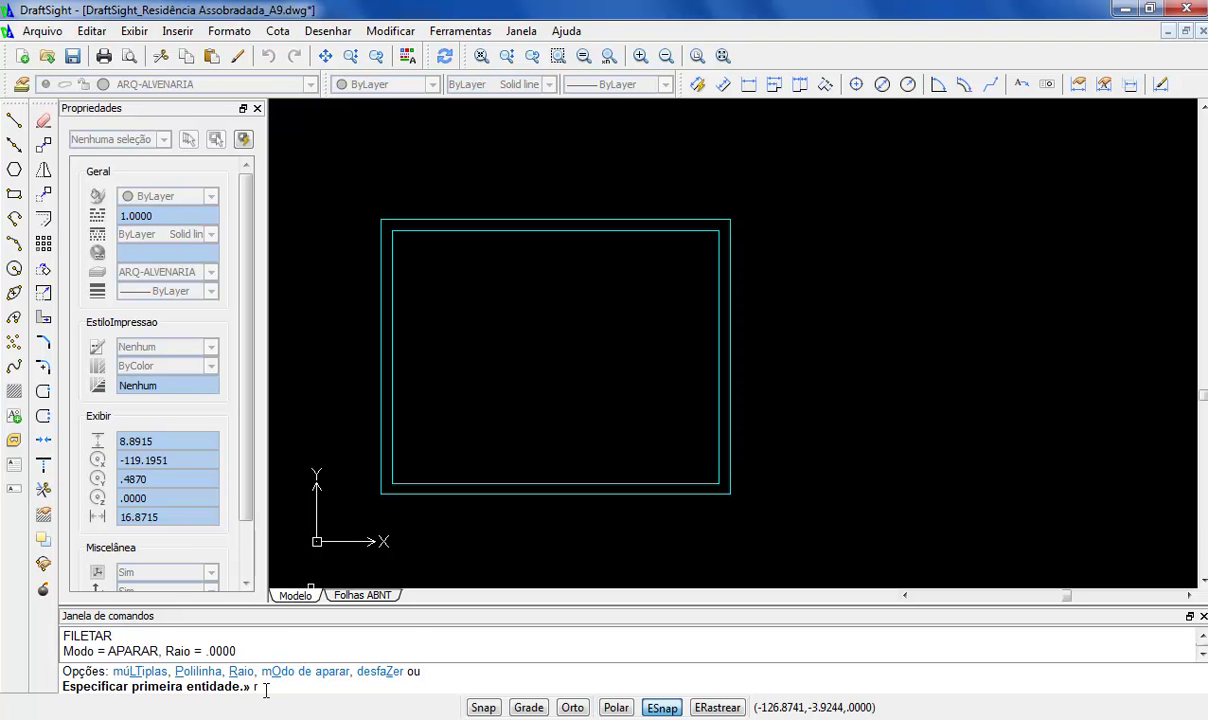
pyautogui.press('Return')
pyautogui.write('.')
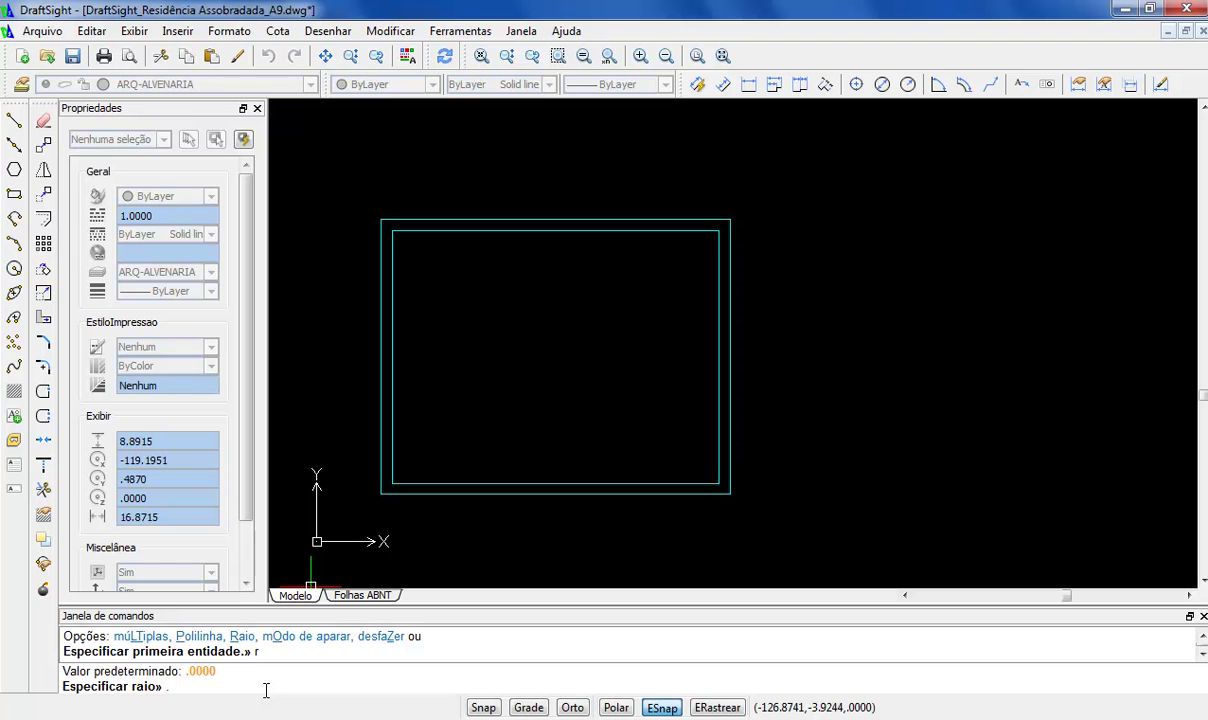
pyautogui.write('7')
pyautogui.press('Return')
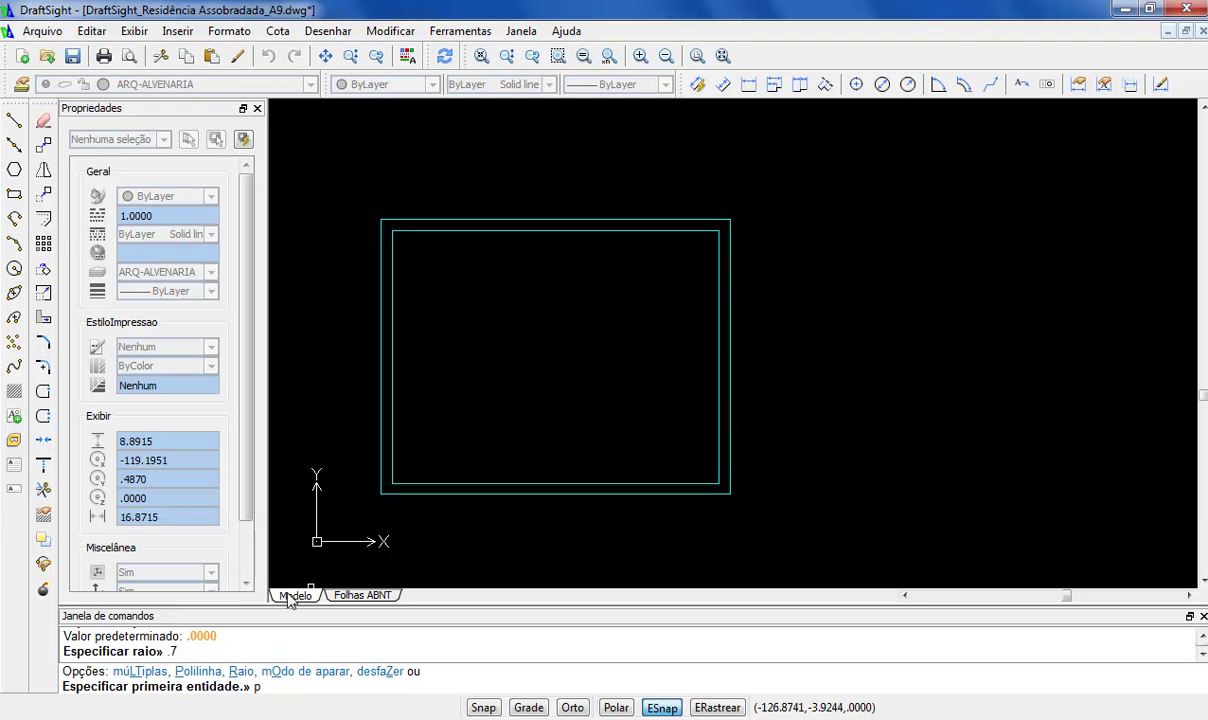
pyautogui.press('Return')
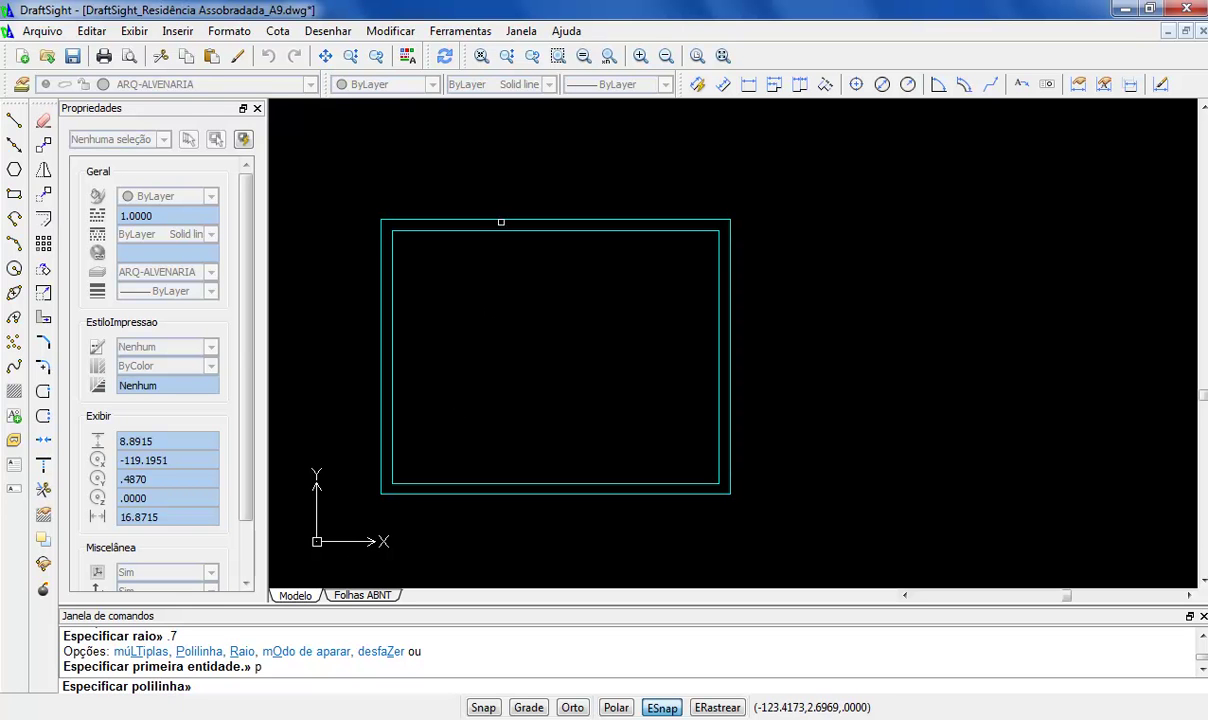
pyautogui.click(503, 228)
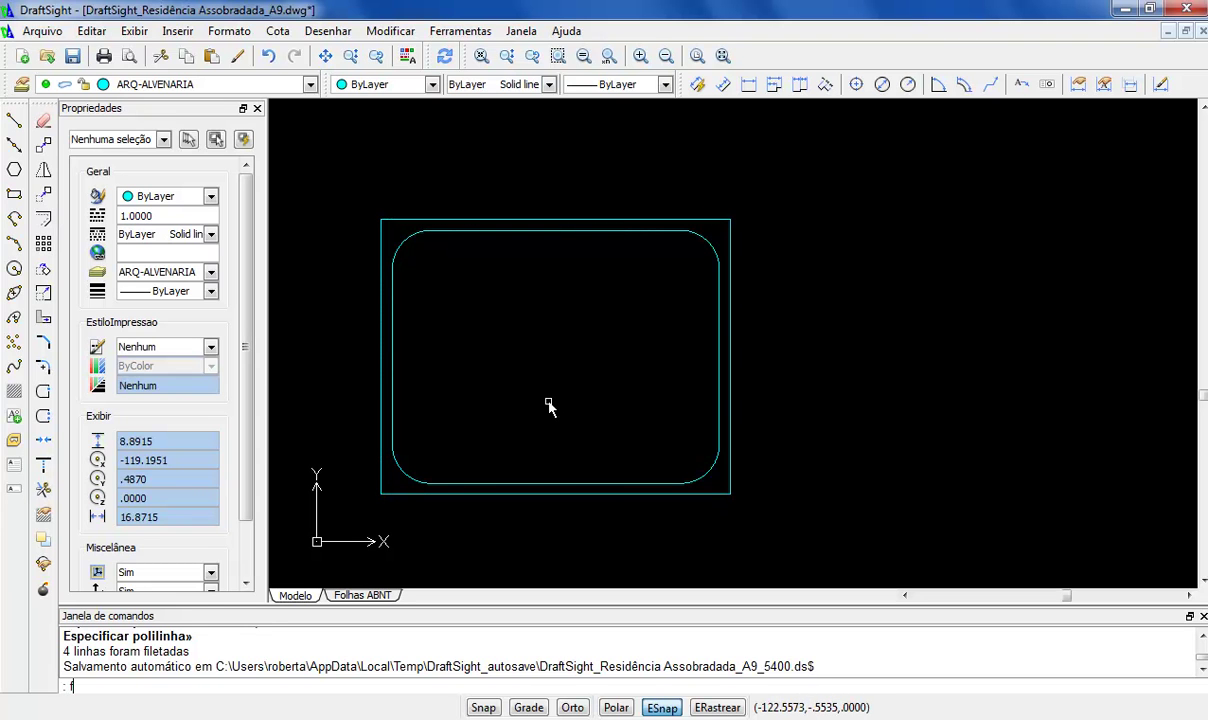
# Fillet all corners of the outer rectangle as a polyline with the same 0.7 radius
pyautogui.press('Return')
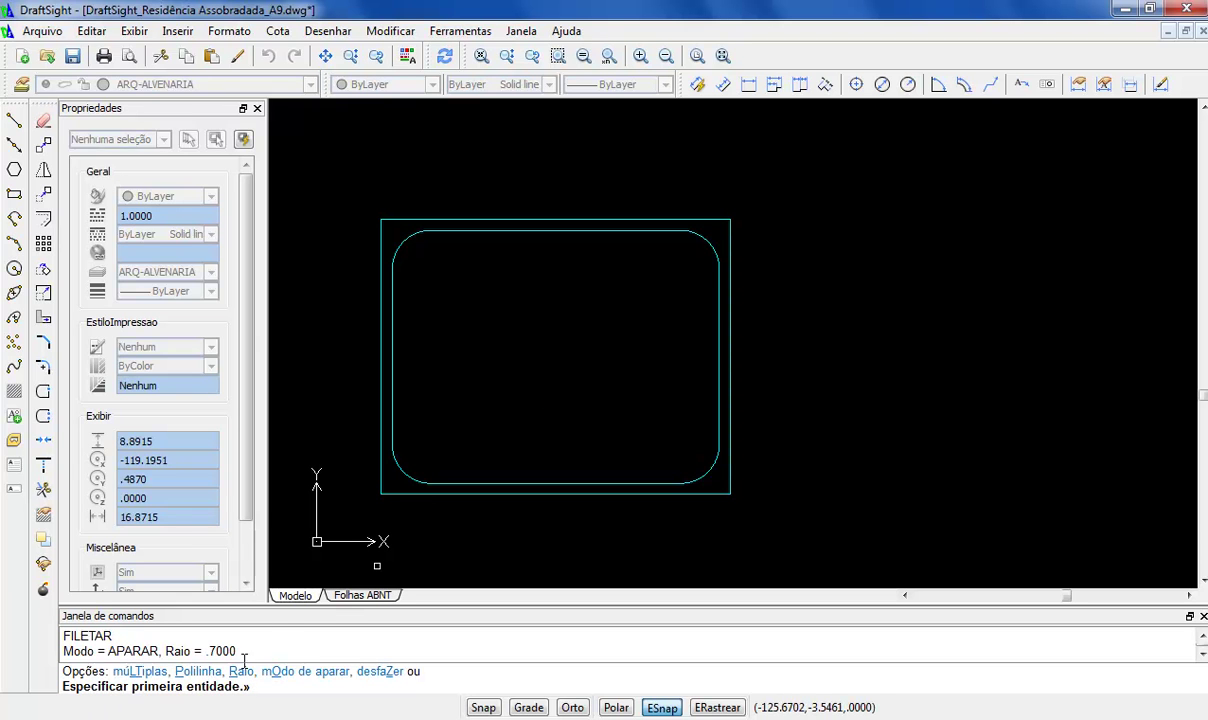
pyautogui.write('p')
pyautogui.press('Return')
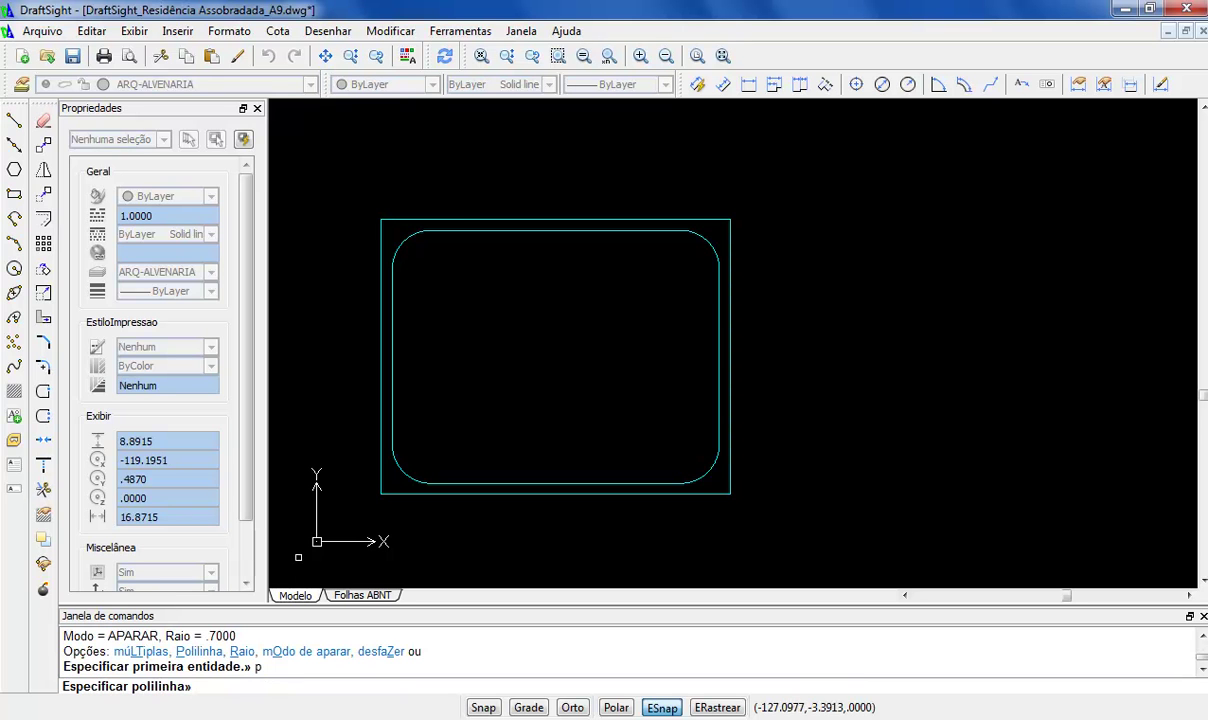
pyautogui.click(467, 223)
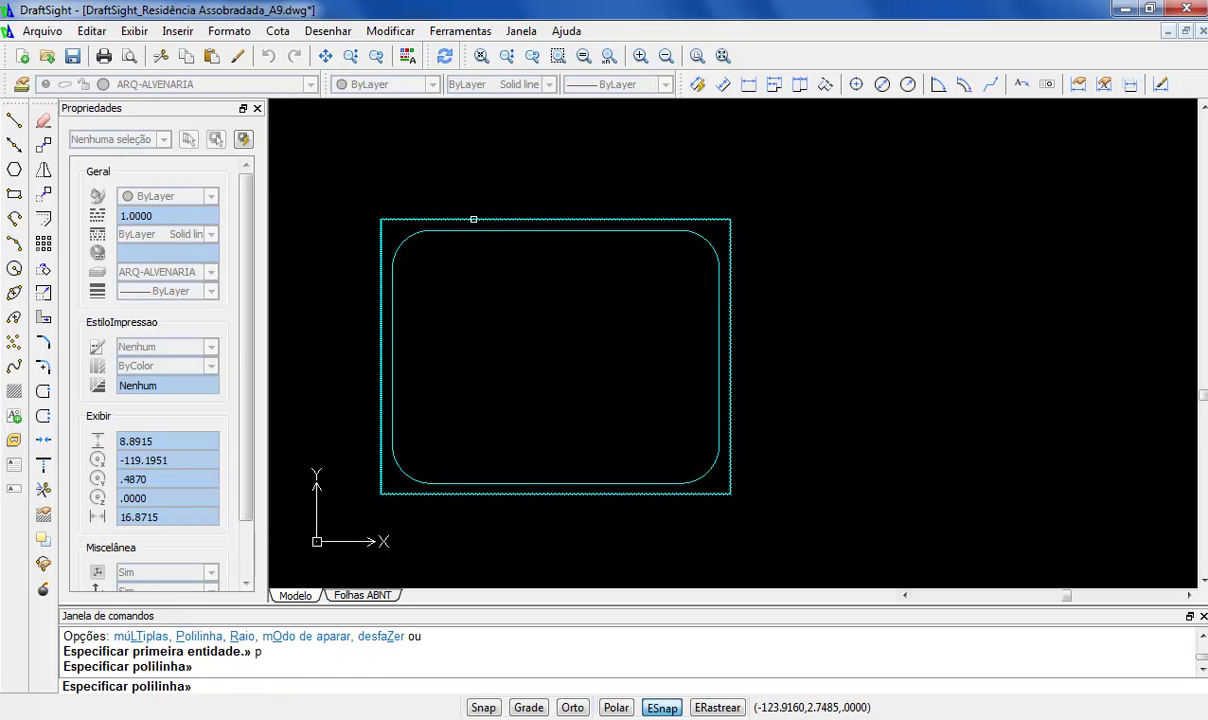
pyautogui.click(473, 219)
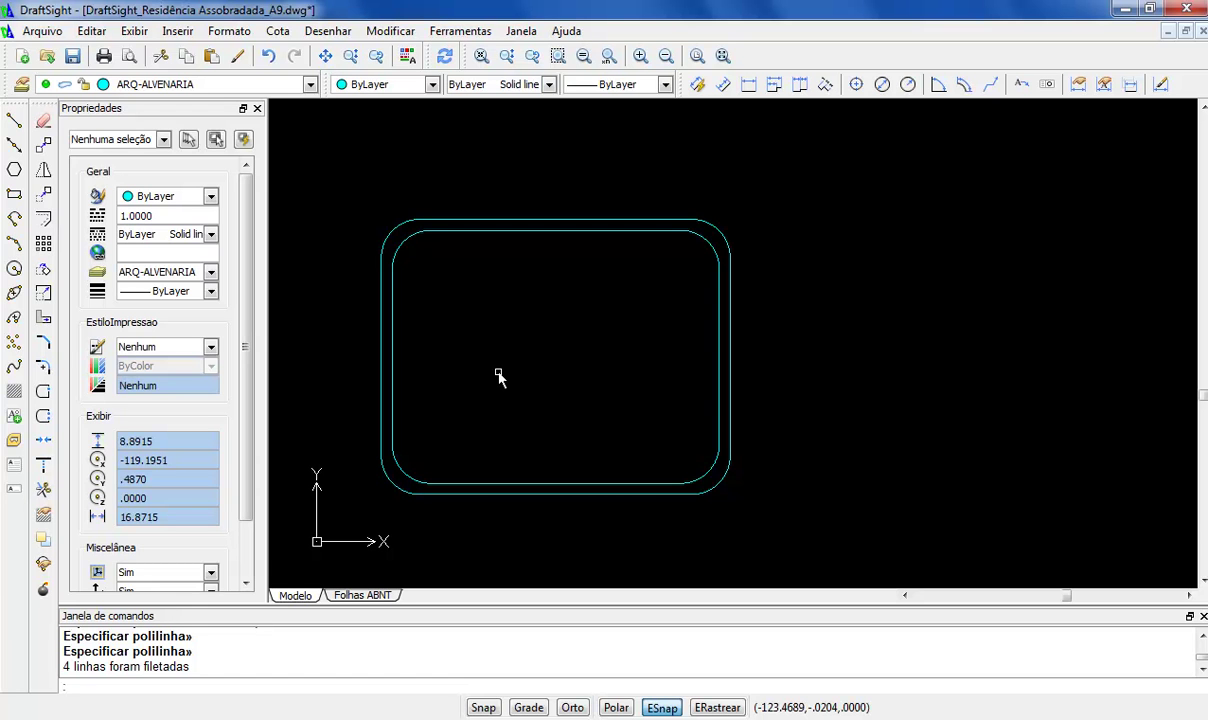
# Add a parallel dimension across the gap between the inner and outer arcs at the rectangles' upper-right corner
pyautogui.scroll(5, 735, 208)
pyautogui.scroll(3, 698, 216)
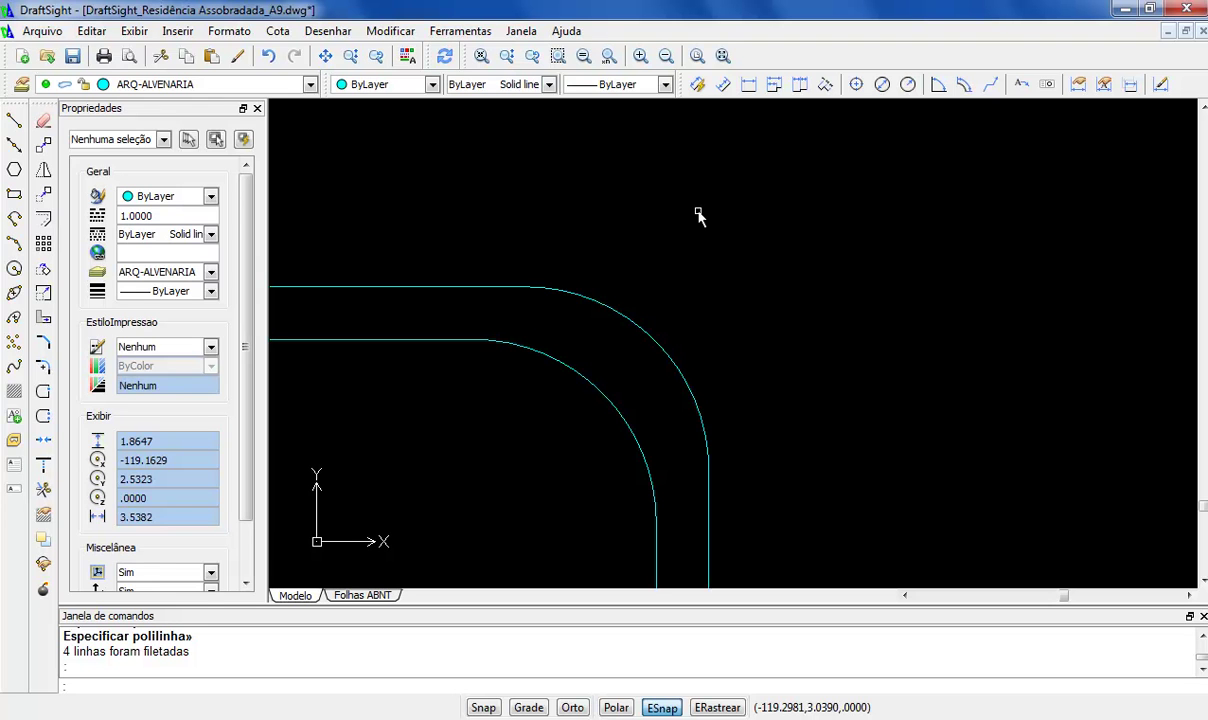
pyautogui.scroll(-1, 698, 216)
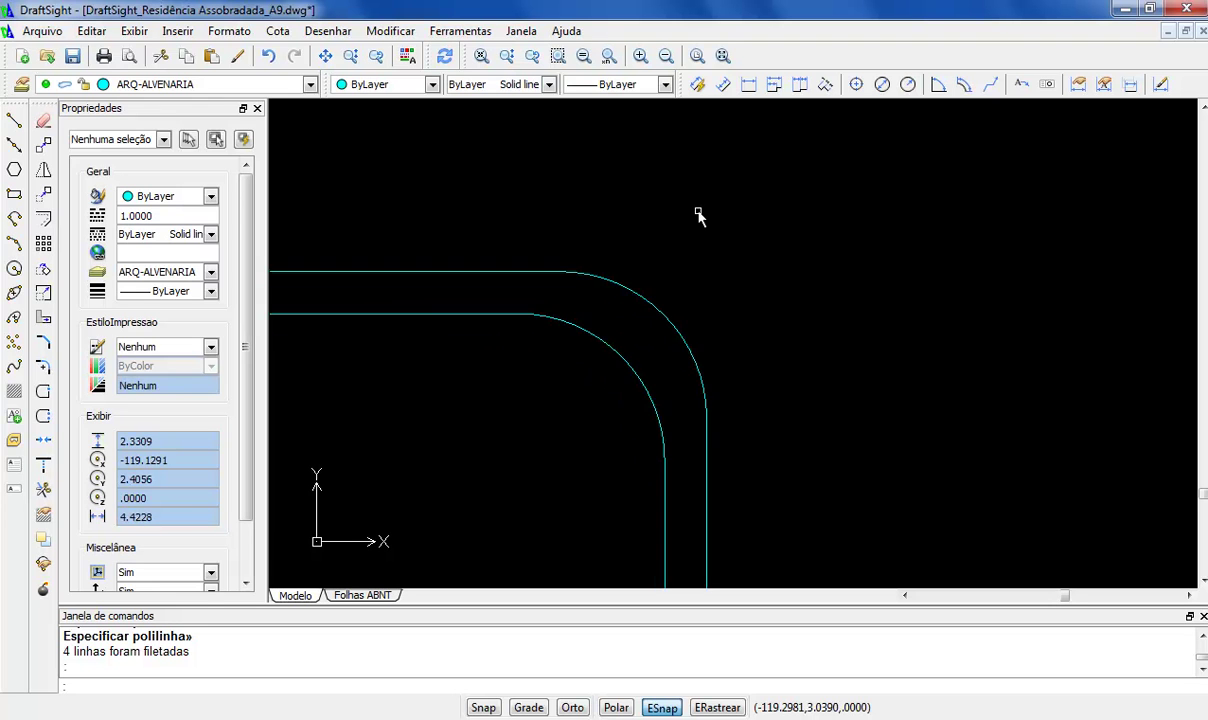
pyautogui.scroll(-1, 700, 216)
pyautogui.scroll(1, 690, 218)
pyautogui.click(722, 86)
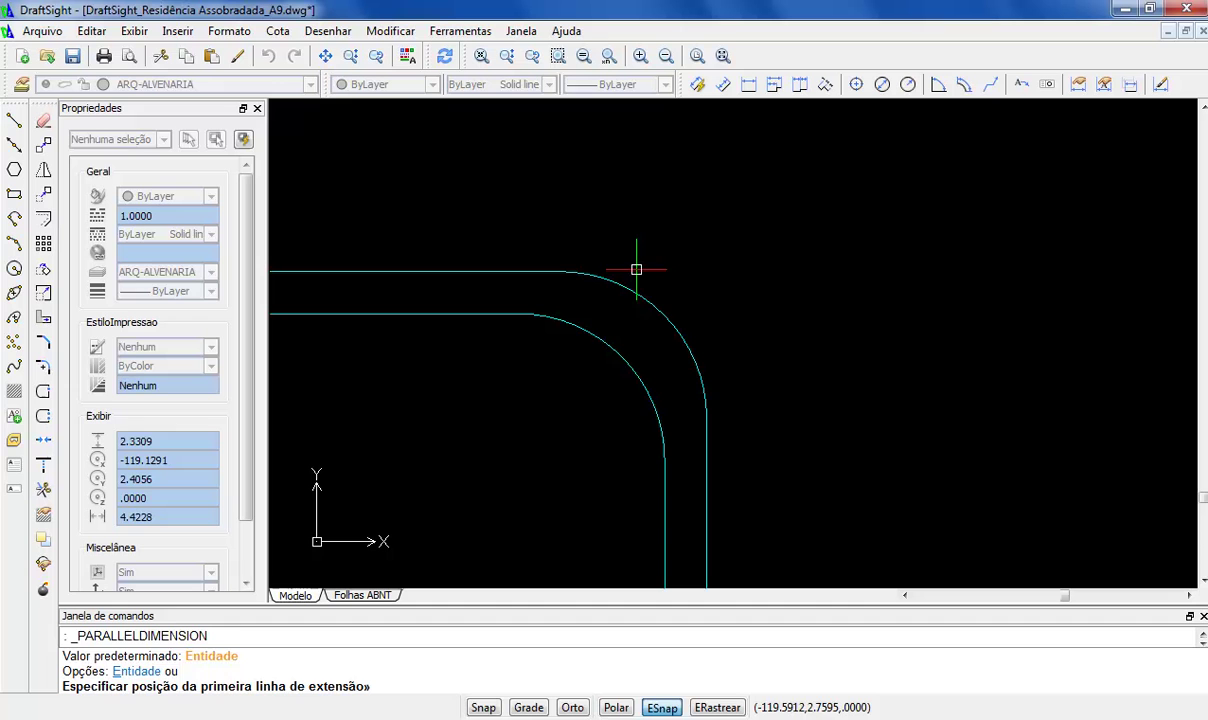
pyautogui.click(622, 354)
pyautogui.click(664, 315)
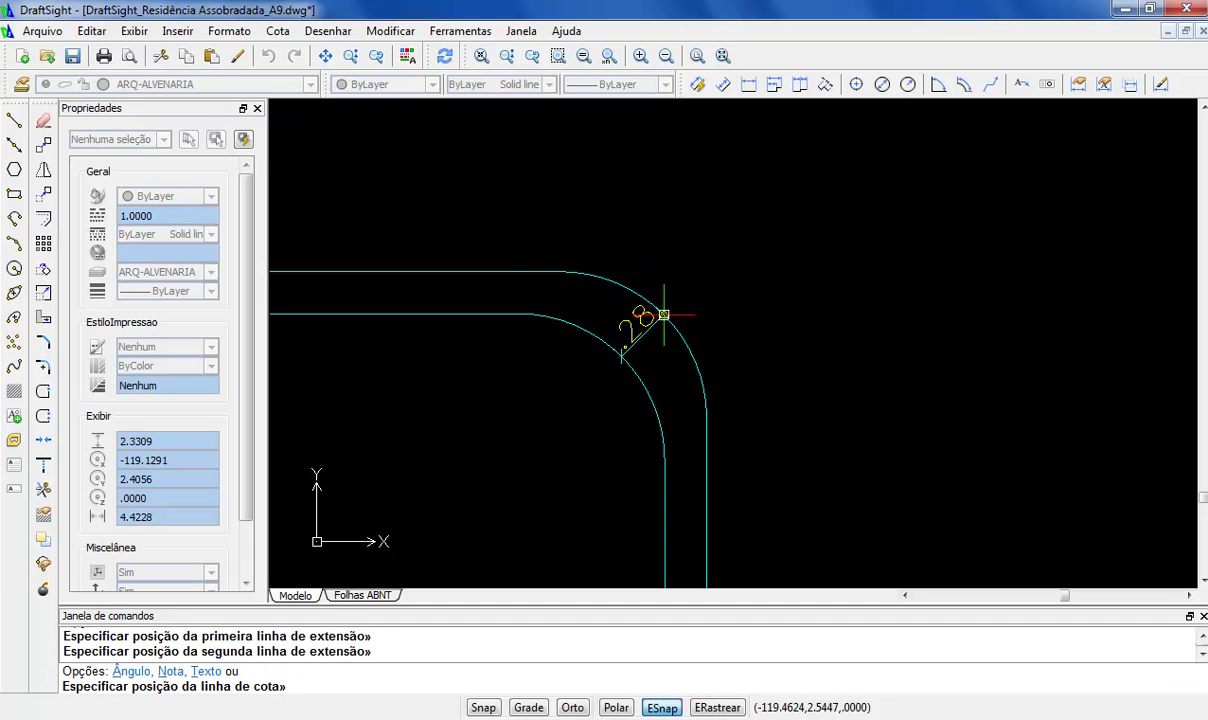
pyautogui.click(569, 170)
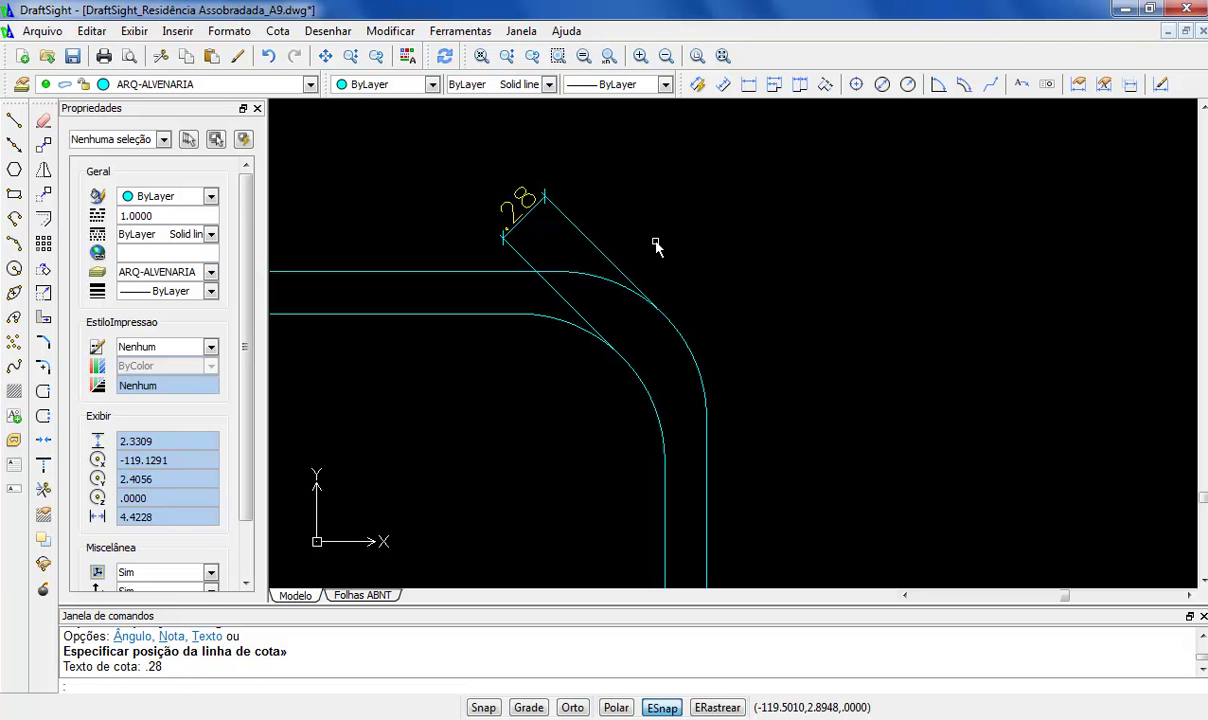
# Undo the gap dimension and the outer rectangle's 0.7 radius polyline fillet
pyautogui.write('u')
pyautogui.press('Return')
pyautogui.hotkey('ctrl', 'z')
pyautogui.hotkey('ctrl', 'z')
pyautogui.hotkey('ctrl', 'z')
pyautogui.hotkey('ctrl', 'z')
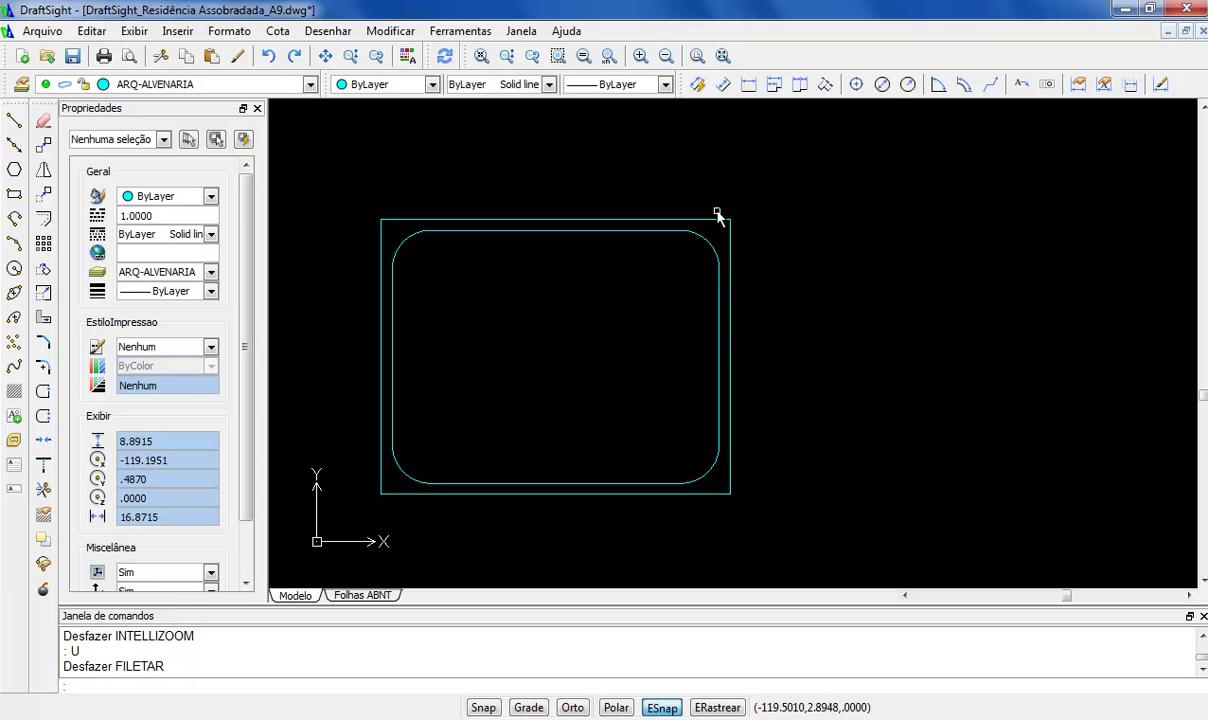
# Delete the square-cornered outer rectangle and offset the rounded inner rectangle outward by 0.2
pyautogui.click(652, 220)
pyautogui.press('Delete')
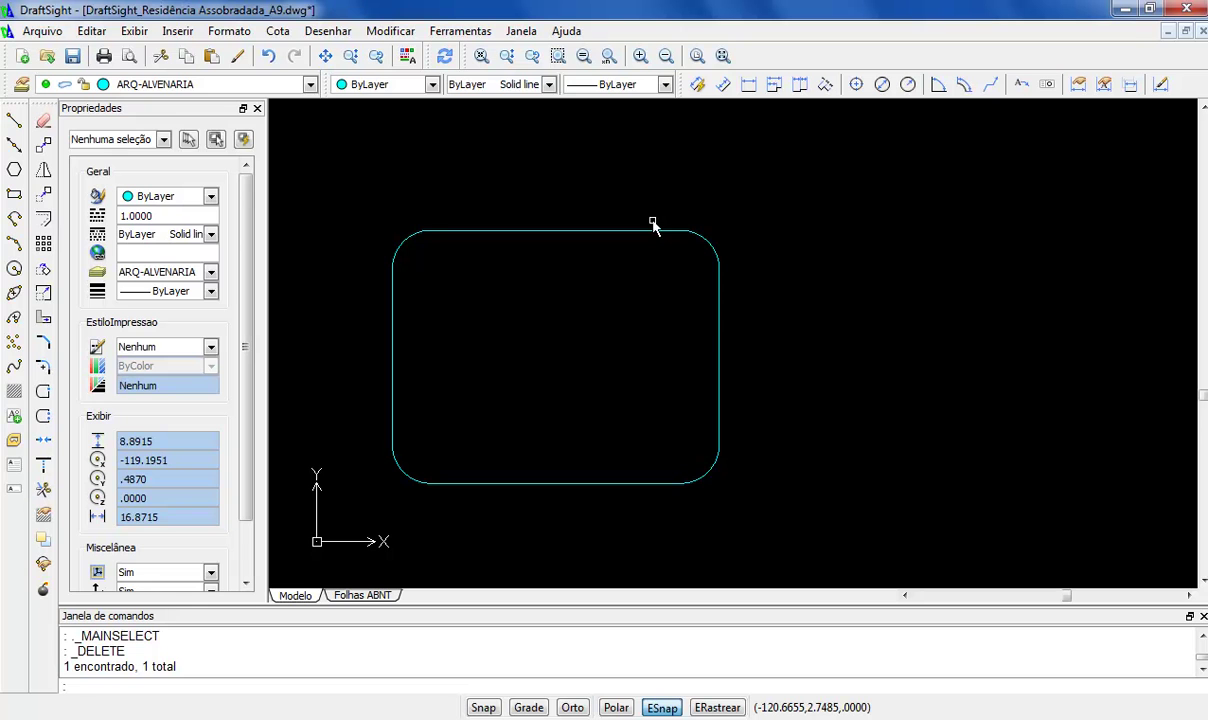
pyautogui.press('Return')
pyautogui.write('.')
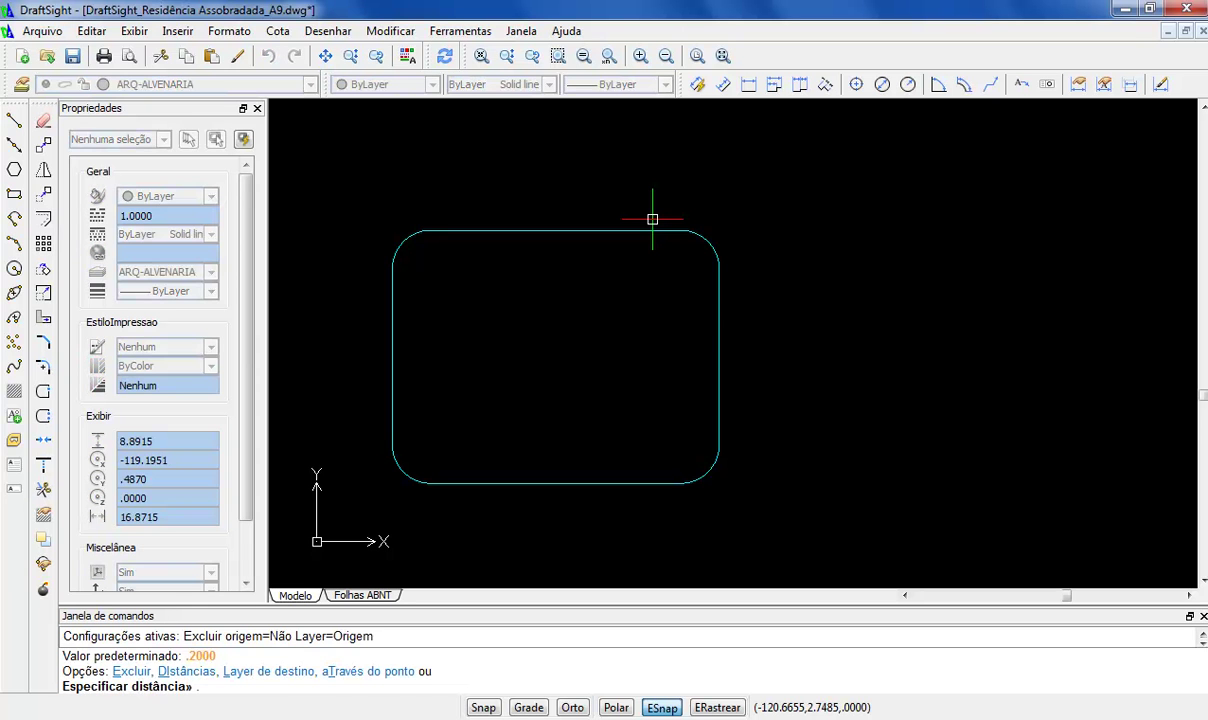
pyautogui.write('2')
pyautogui.press('Return')
pyautogui.click(632, 230)
pyautogui.click(634, 185)
# Add a parallel dimension between the rounded rectangle and its offset copy at the upper-right corner
pyautogui.scroll(5, 600, 183)
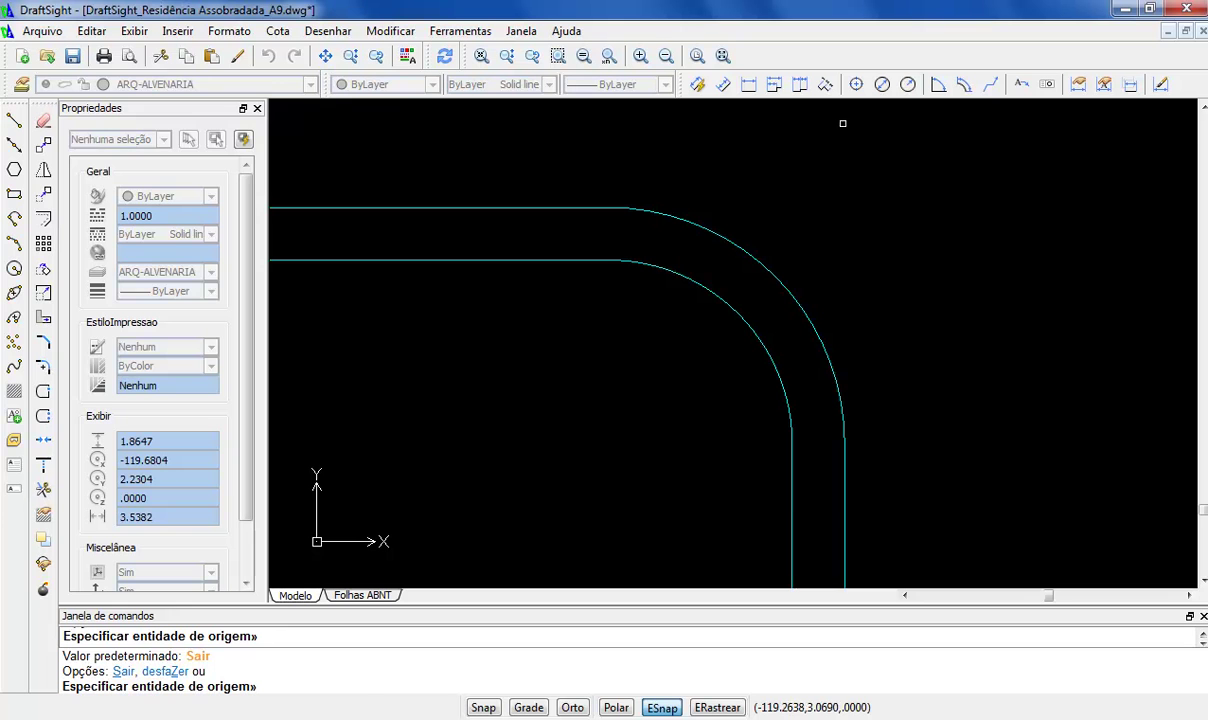
pyautogui.click(723, 86)
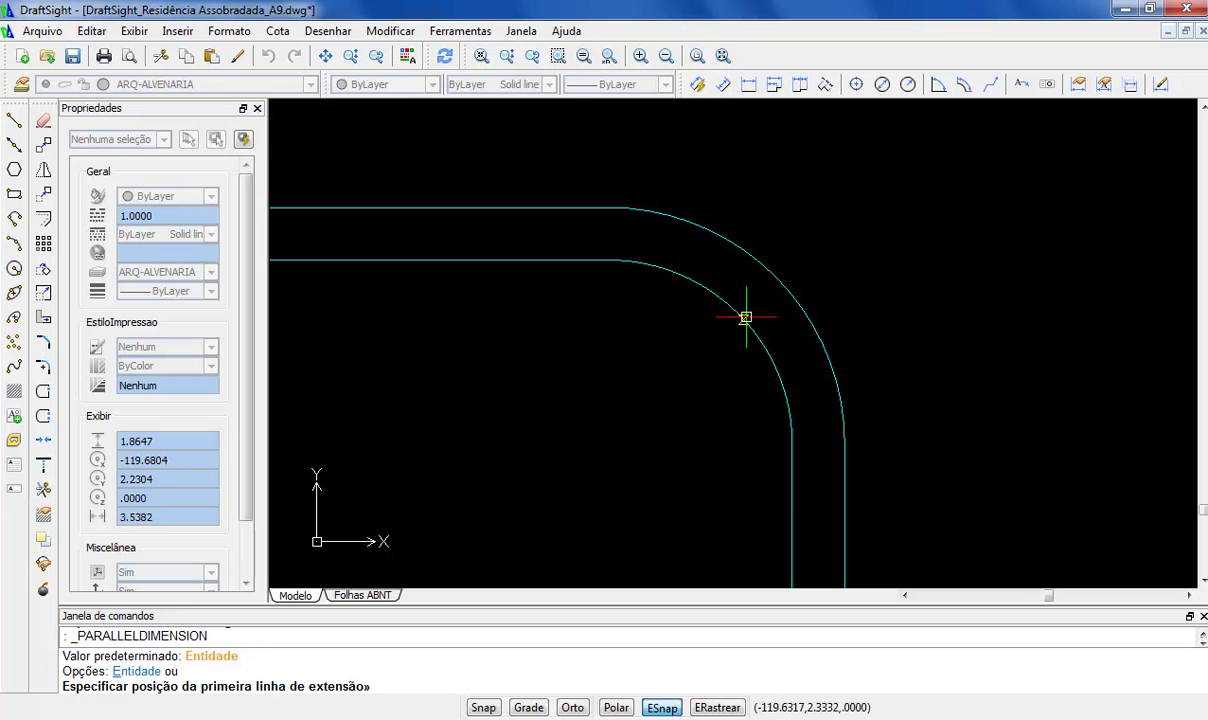
pyautogui.click(742, 318)
pyautogui.click(782, 284)
pyautogui.click(774, 243)
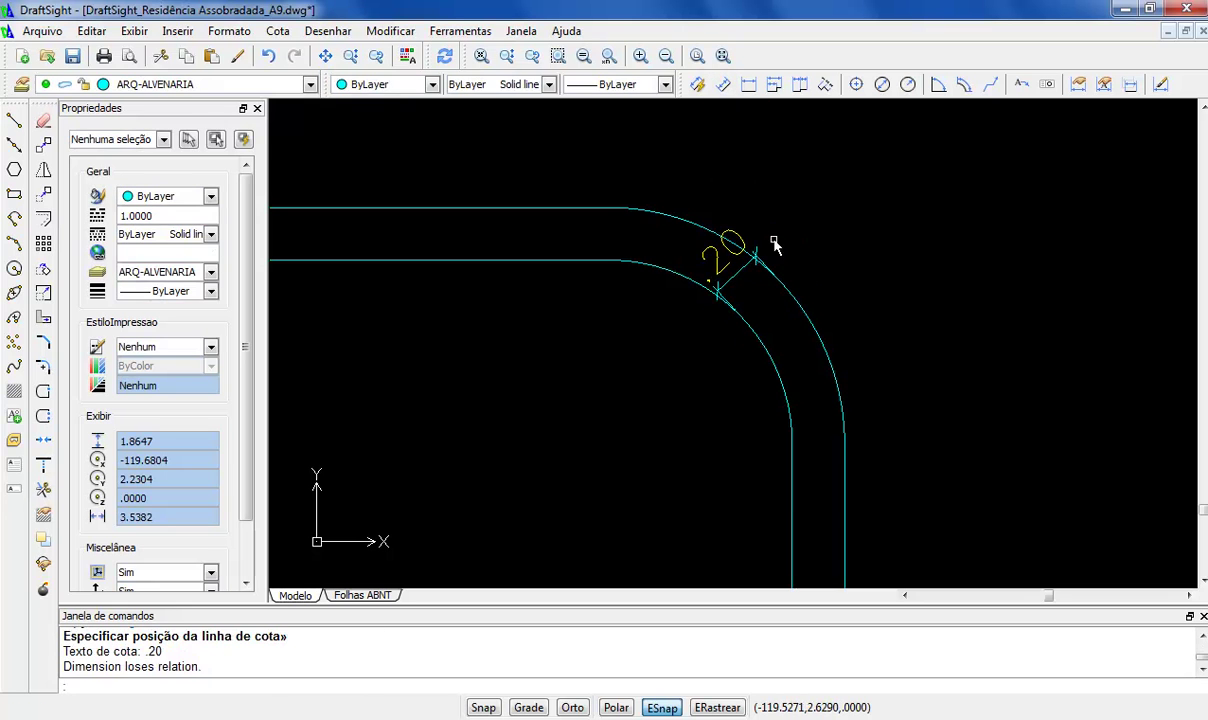
# Delete the dimension between the two upper-right corner arcs
pyautogui.click(733, 232)
pyautogui.press('Delete')
pyautogui.click(736, 237)
pyautogui.press('Return')
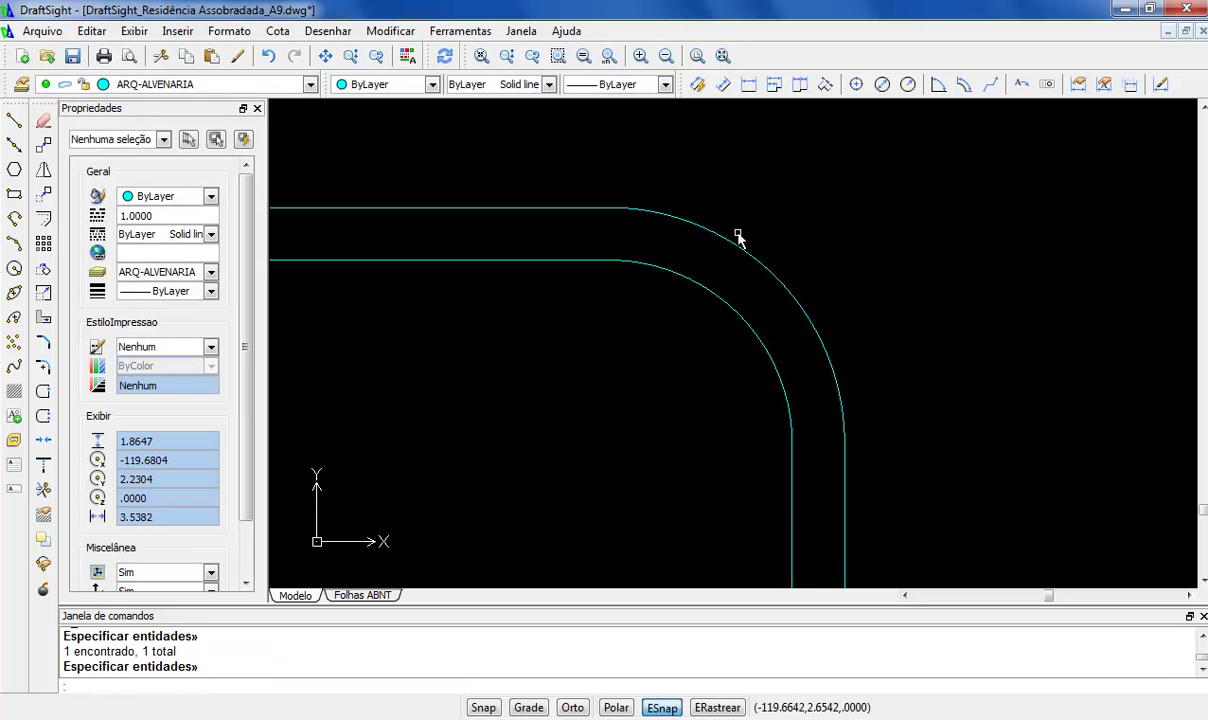
# Undo the offset and the deletion of the square-cornered outer rectangle
pyautogui.write('u')
pyautogui.press('Return')
pyautogui.press('Return')
pyautogui.press('Return')
pyautogui.press('Return')
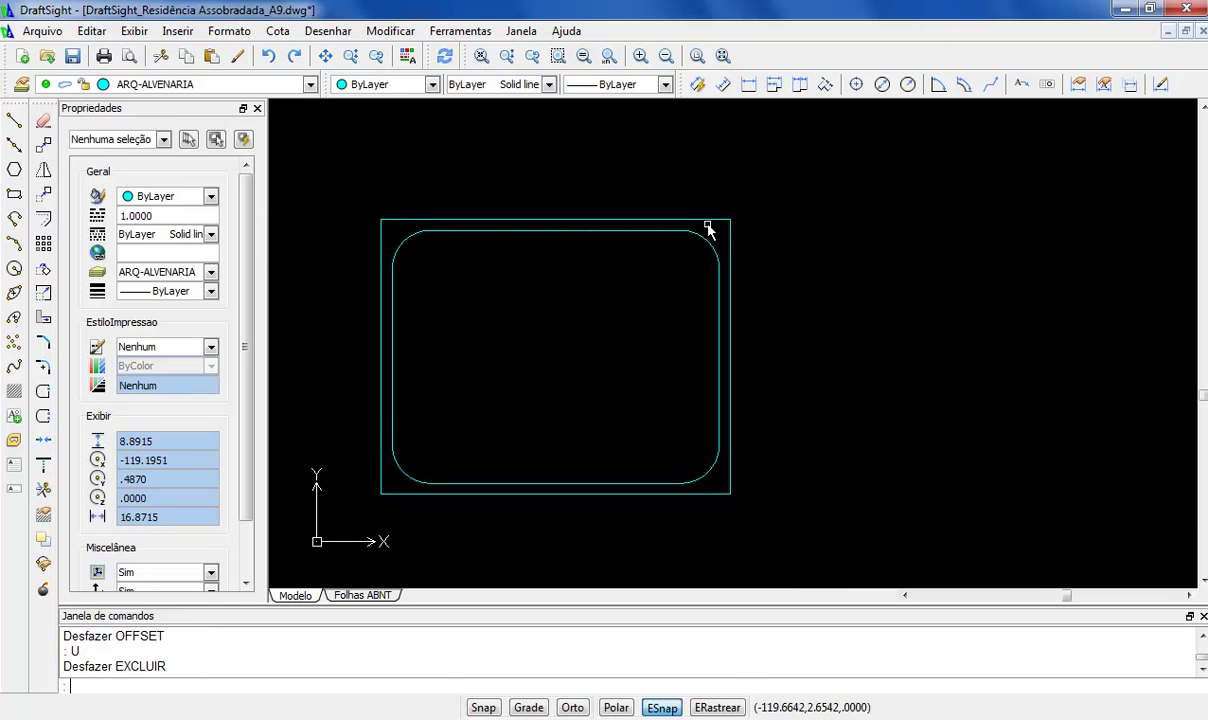
# Fillet all corners of the outer rectangle with a 0.9 radius using the Filetar command's Polyline option, and inspect the upper-right corner
pyautogui.write('f')
pyautogui.press('Return')
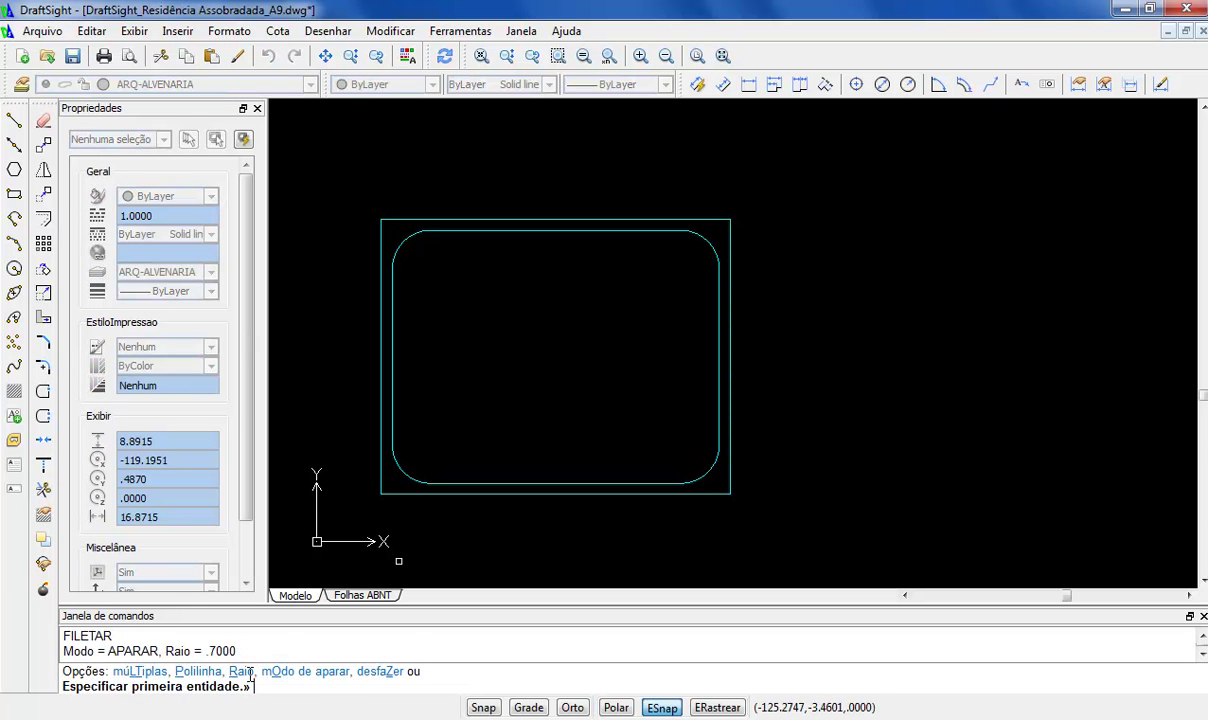
pyautogui.write('r')
pyautogui.press('Return')
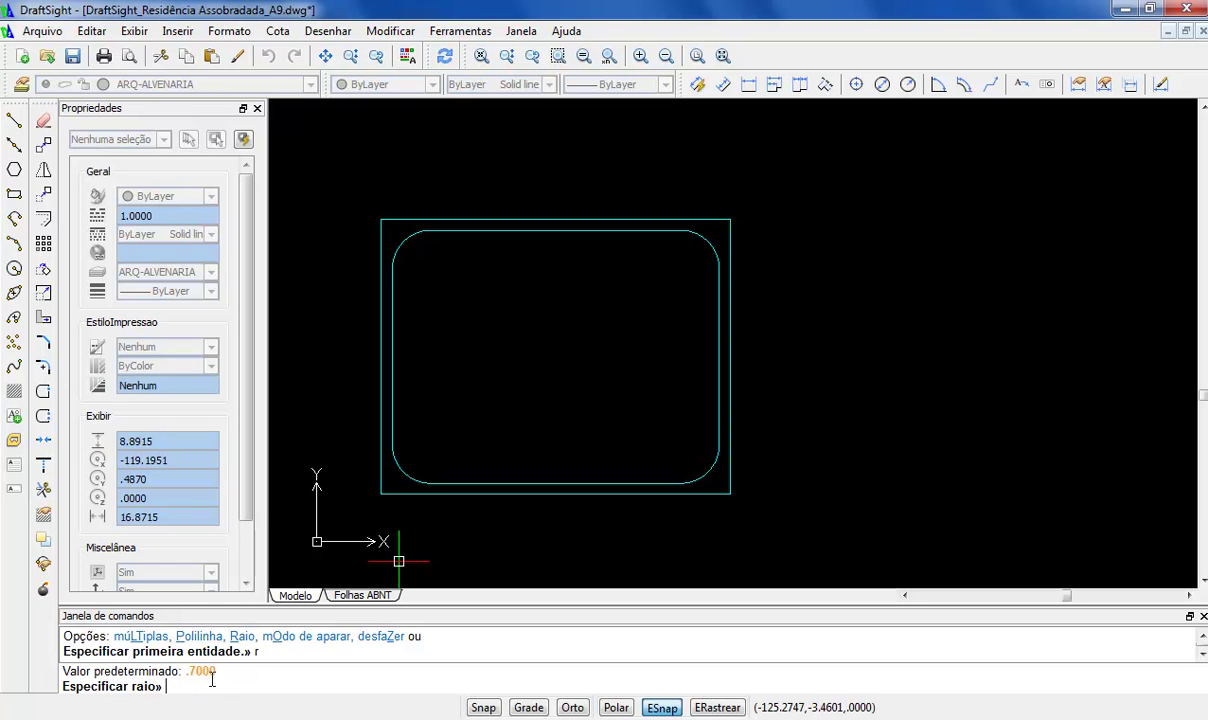
pyautogui.write('.9')
pyautogui.press('Return')
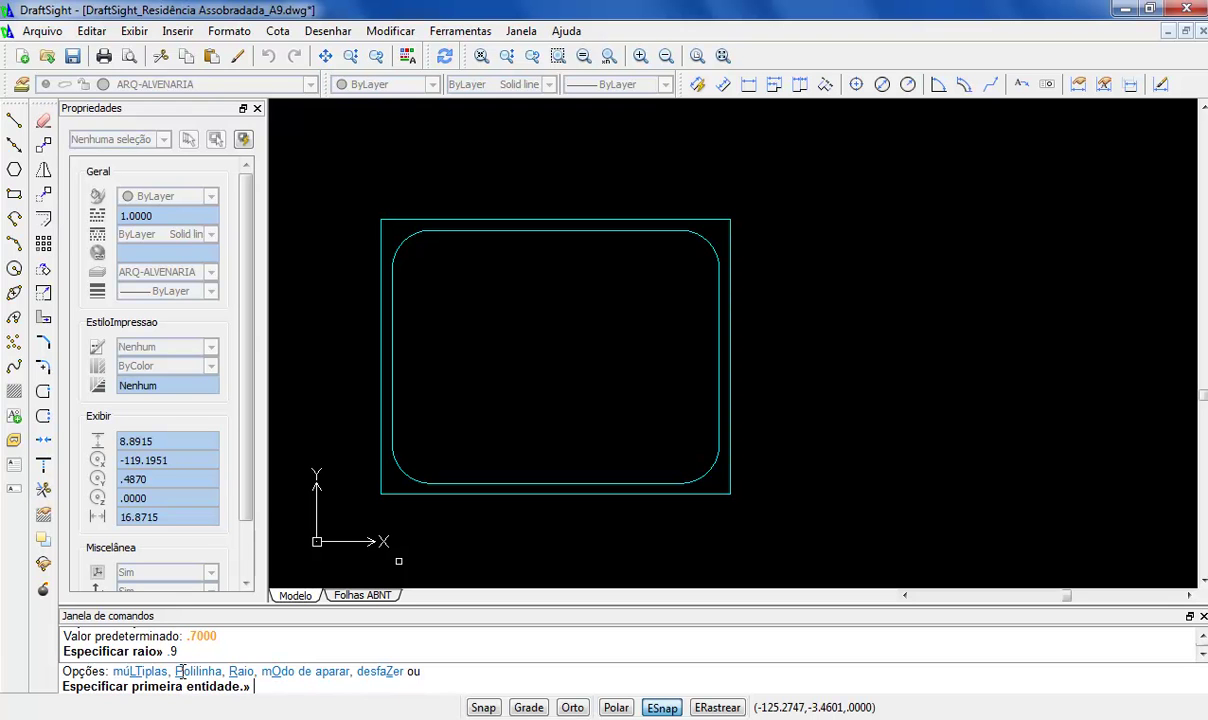
pyautogui.press('Return')
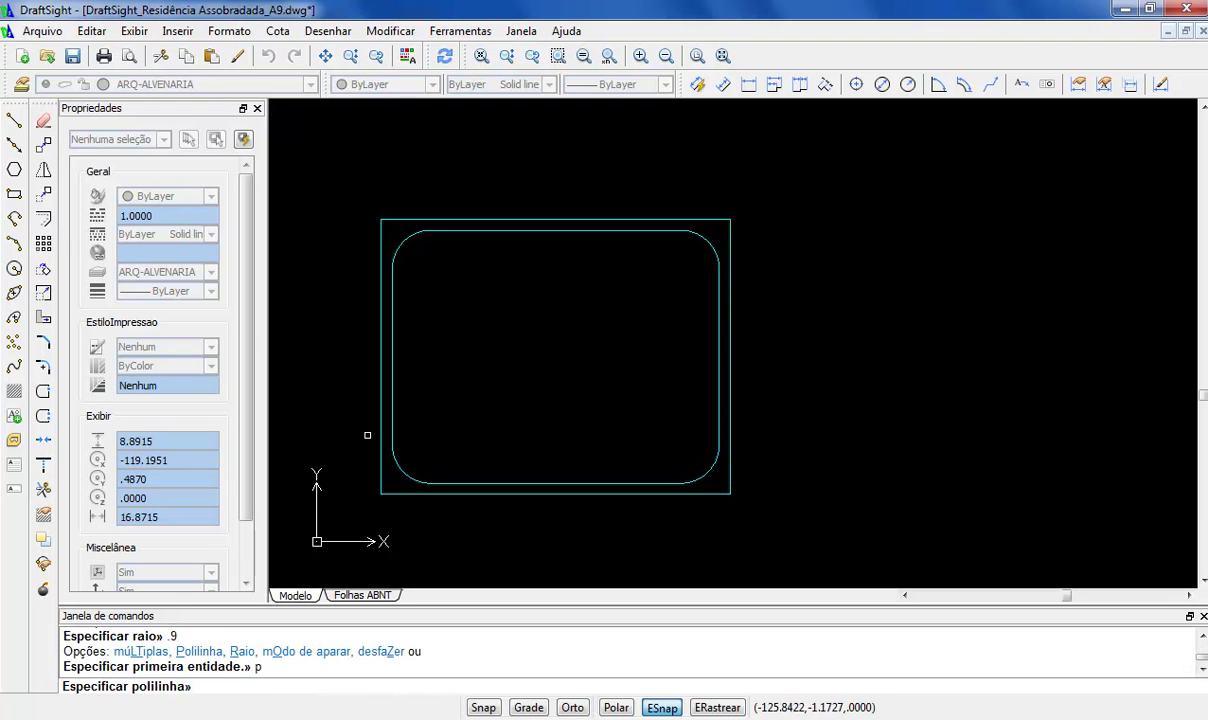
pyautogui.click(514, 221)
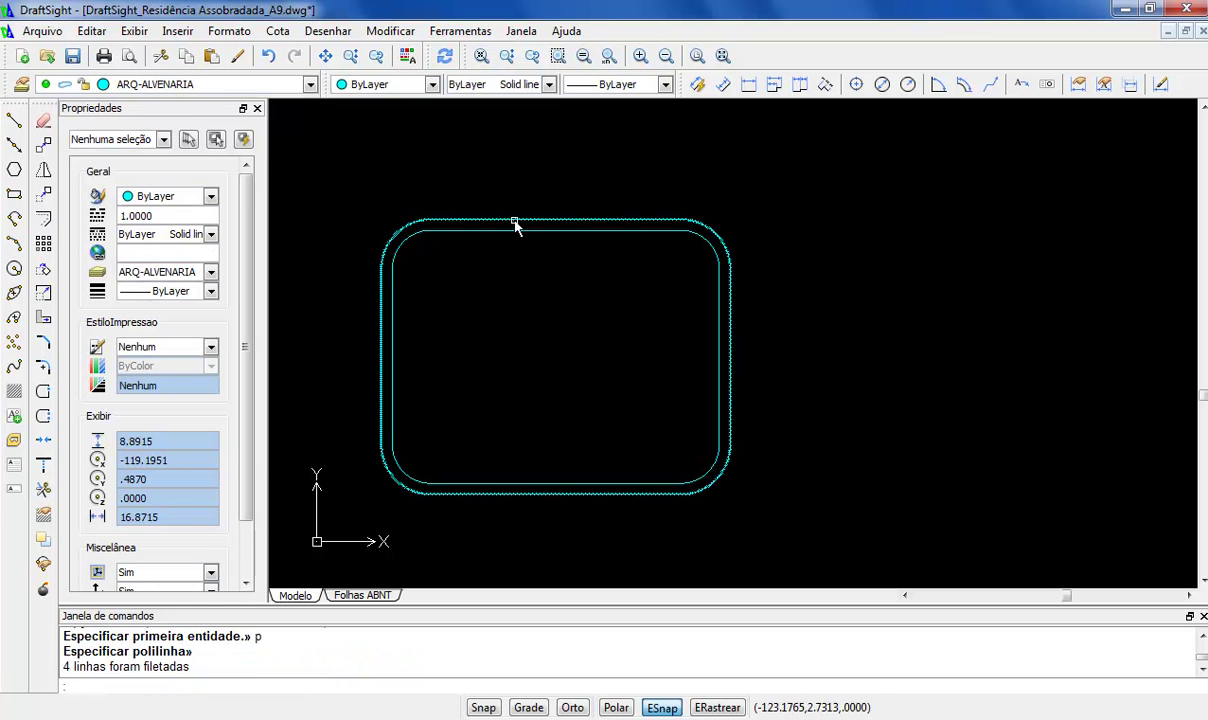
pyautogui.scroll(3, 710, 212)
pyautogui.scroll(4, 710, 212)
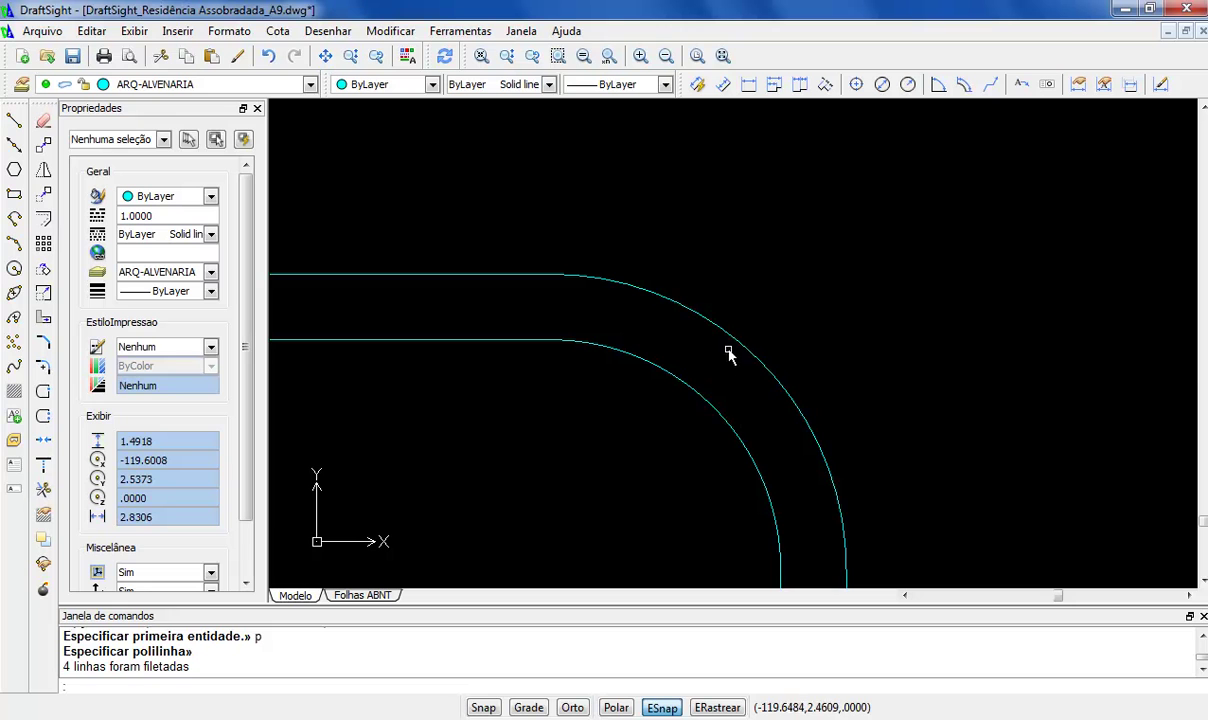
# Delete both rounded rectangles from the empty area beside the floor plan
pyautogui.scroll(-9, 781, 354)
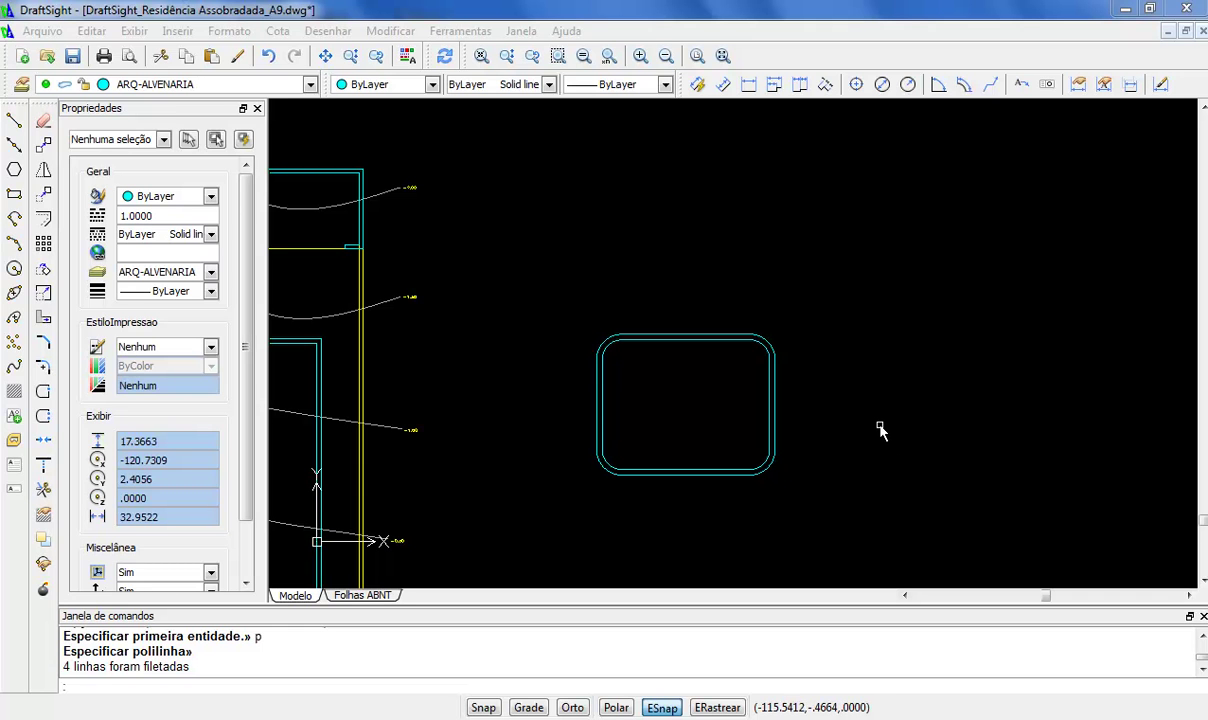
pyautogui.click(572, 317)
pyautogui.click(821, 494)
pyautogui.press('Delete')
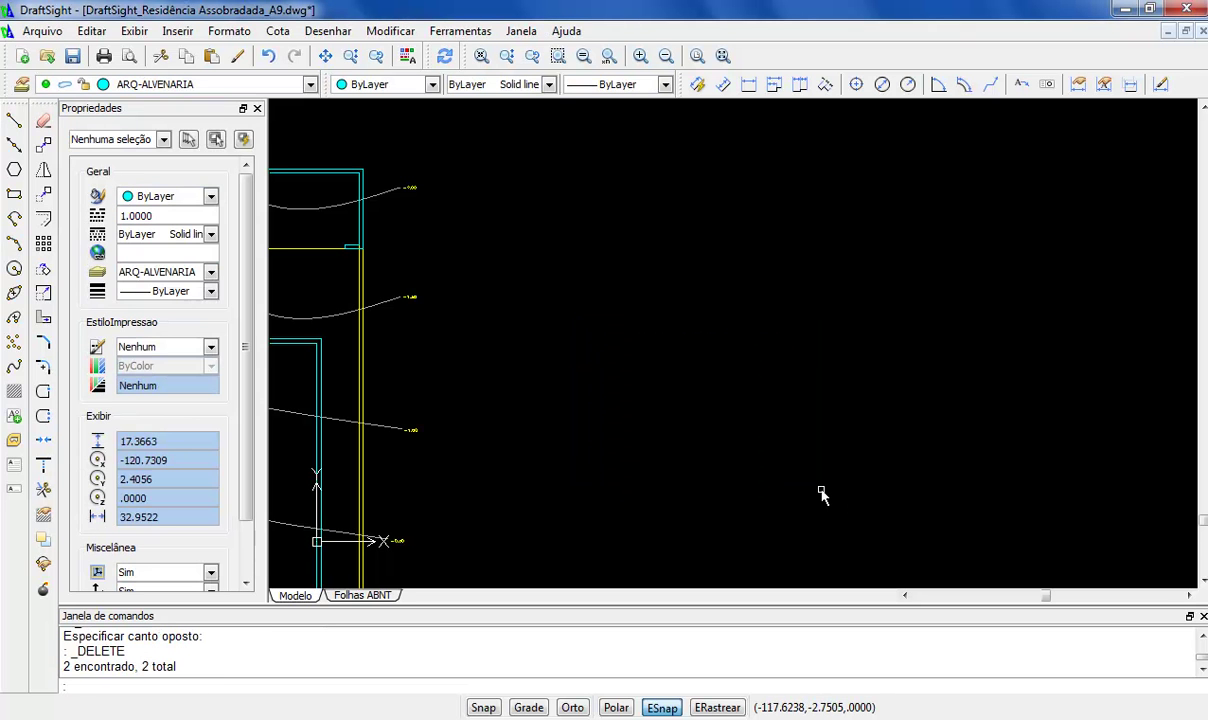
# Draw a vertical line about 6.2 units long in the empty area beside the plan, with Ortho mode on
pyautogui.click(14, 120)
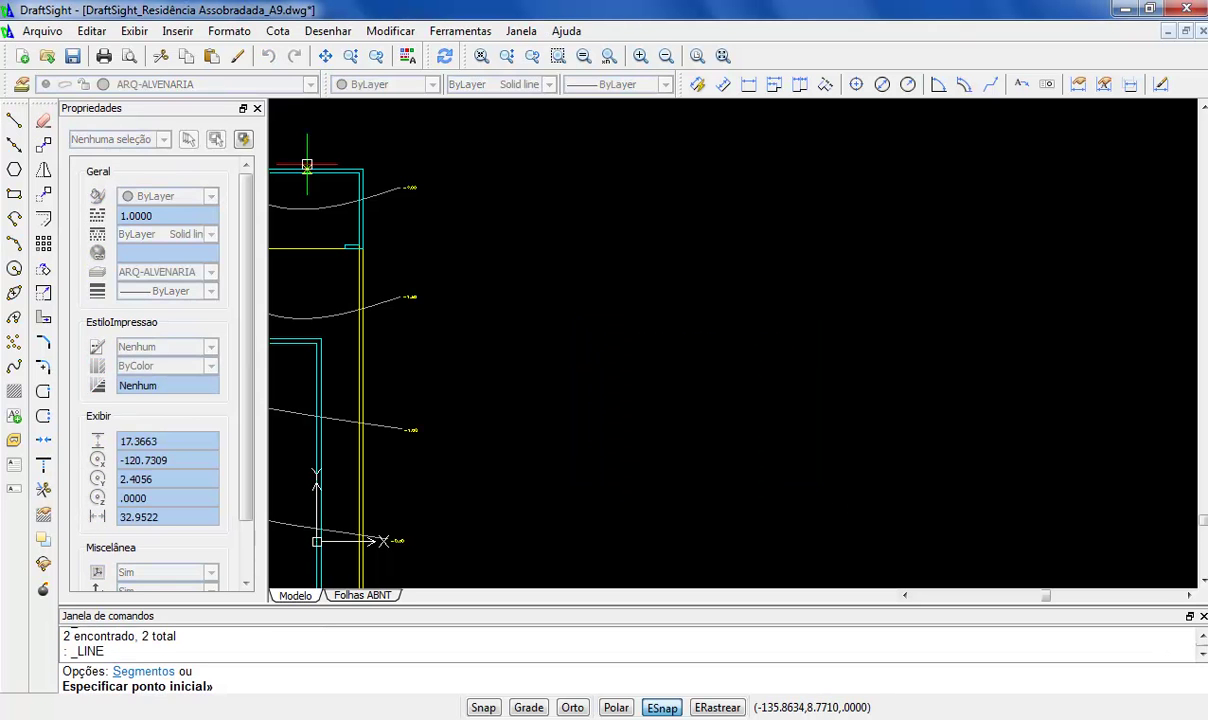
pyautogui.click(637, 300)
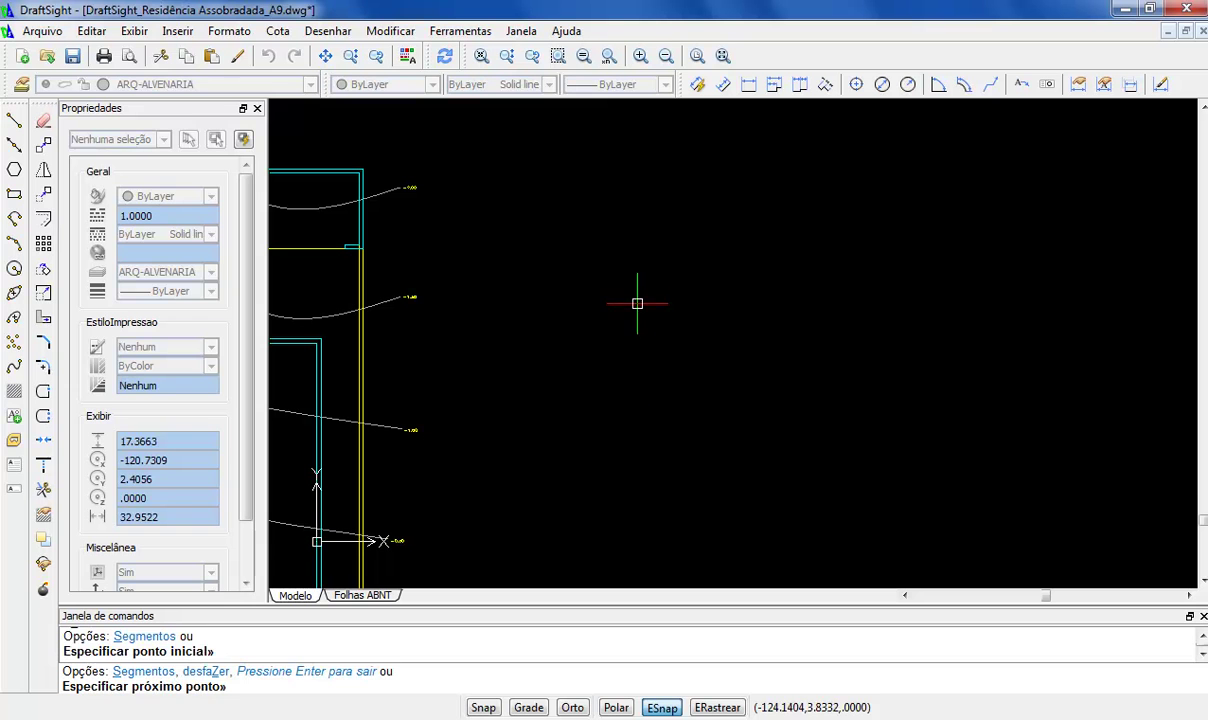
pyautogui.press('F8')
pyautogui.click(641, 477)
pyautogui.rightClick(641, 477)
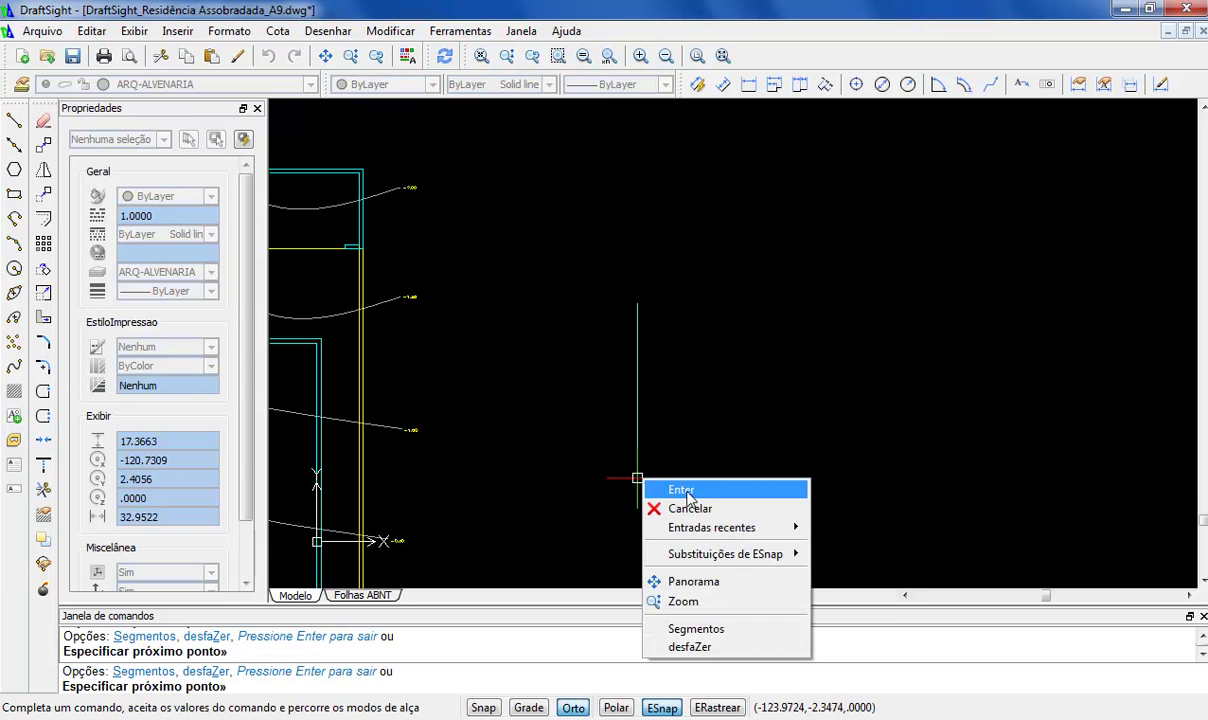
pyautogui.click(669, 488)
# Draw a separate horizontal line above and to the right of the vertical line, leaving a gap between their ends
pyautogui.rightClick(727, 250)
pyautogui.click(740, 258)
pyautogui.click(675, 240)
pyautogui.click(925, 241)
pyautogui.rightClick(925, 248)
pyautogui.click(932, 258)
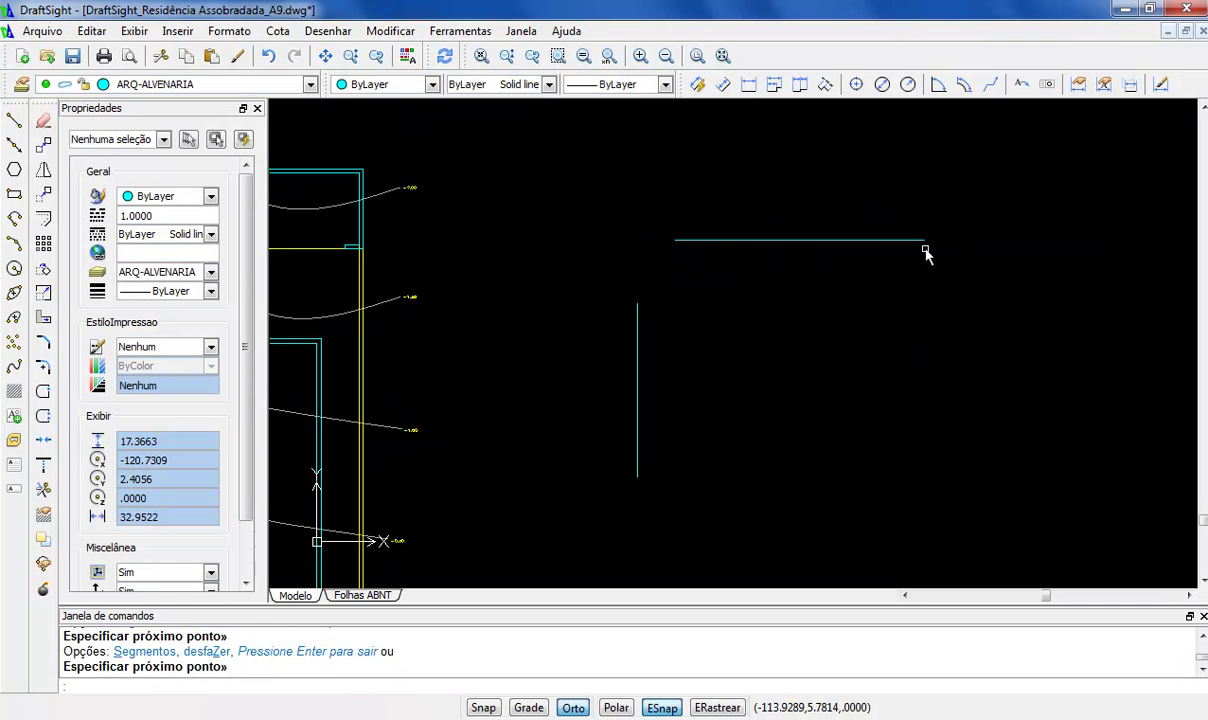
# Draw a second vertical line that crosses the horizontal line near its right end
pyautogui.rightClick(850, 193)
pyautogui.click(876, 190)
pyautogui.click(881, 187)
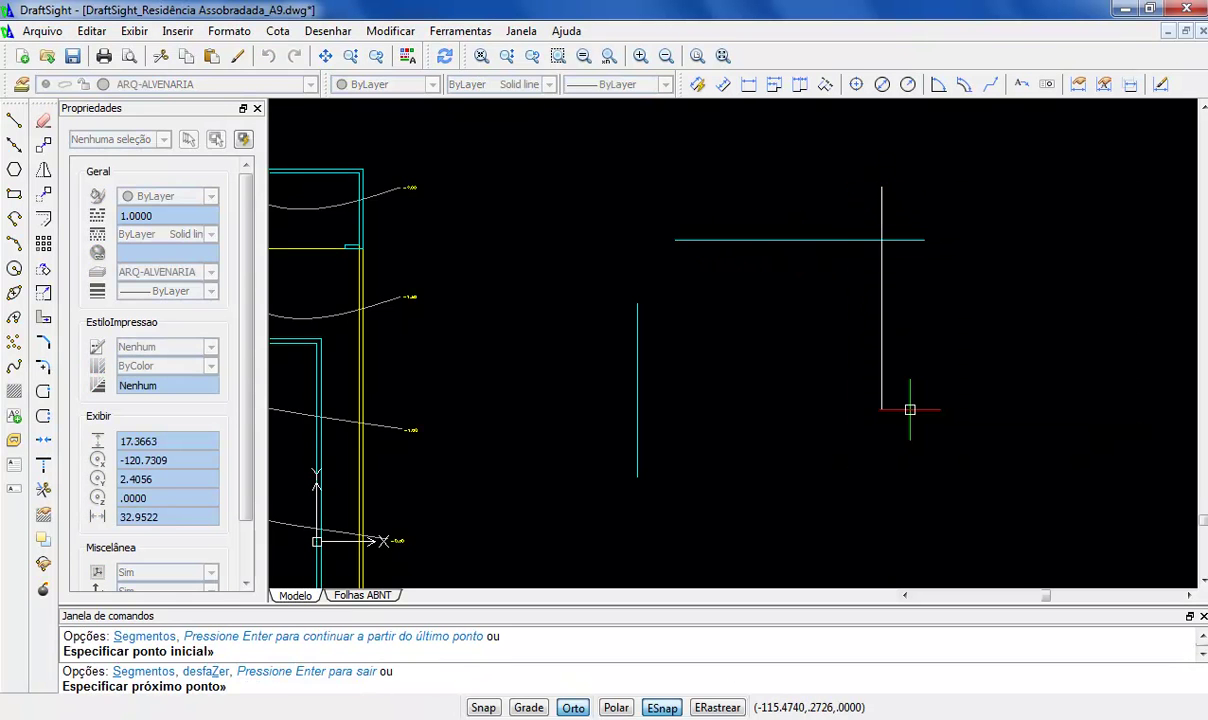
pyautogui.click(902, 467)
pyautogui.rightClick(902, 467)
pyautogui.click(943, 480)
# Draw a second horizontal line starting just right of the second vertical line's lower part, without touching it
pyautogui.rightClick(949, 397)
pyautogui.click(984, 403)
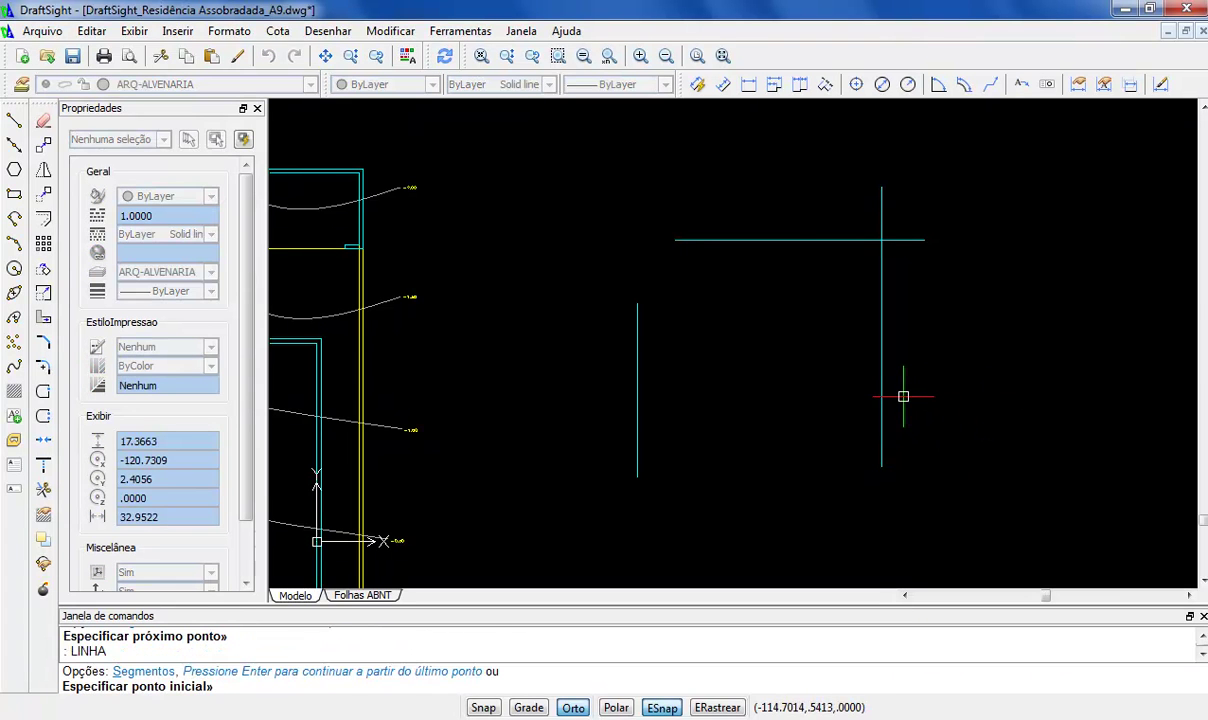
pyautogui.click(903, 399)
pyautogui.click(1111, 418)
pyautogui.rightClick(1111, 420)
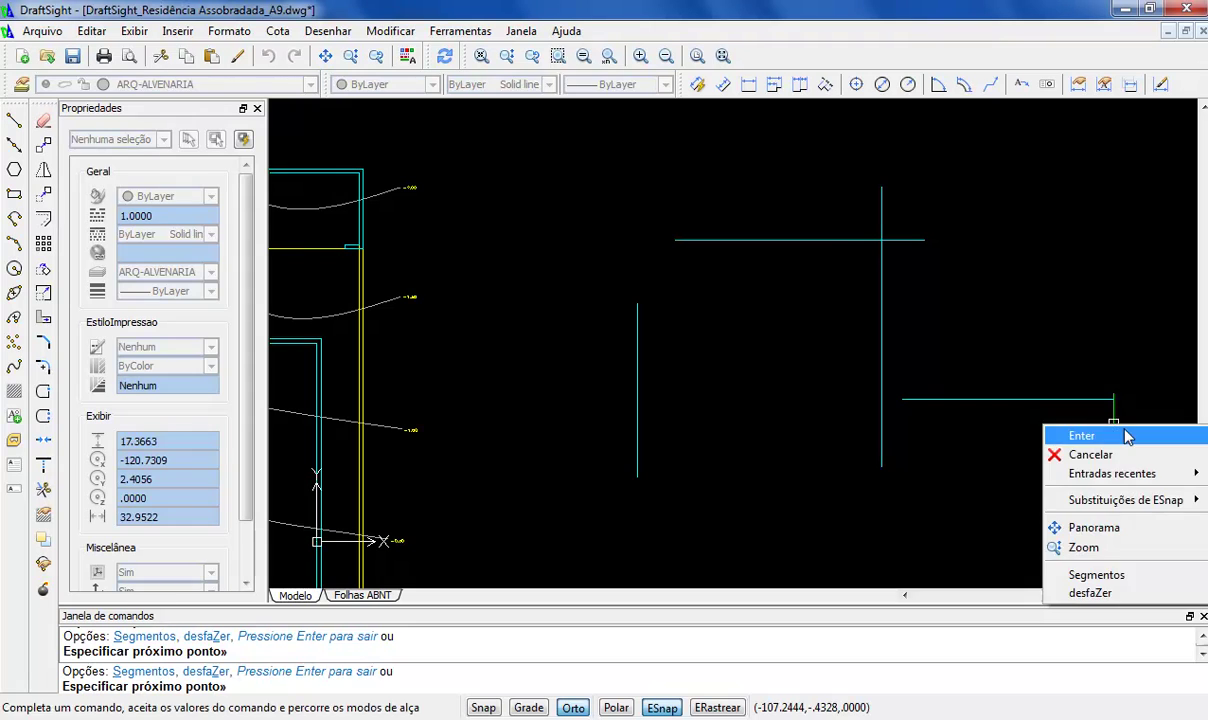
pyautogui.click(1060, 436)
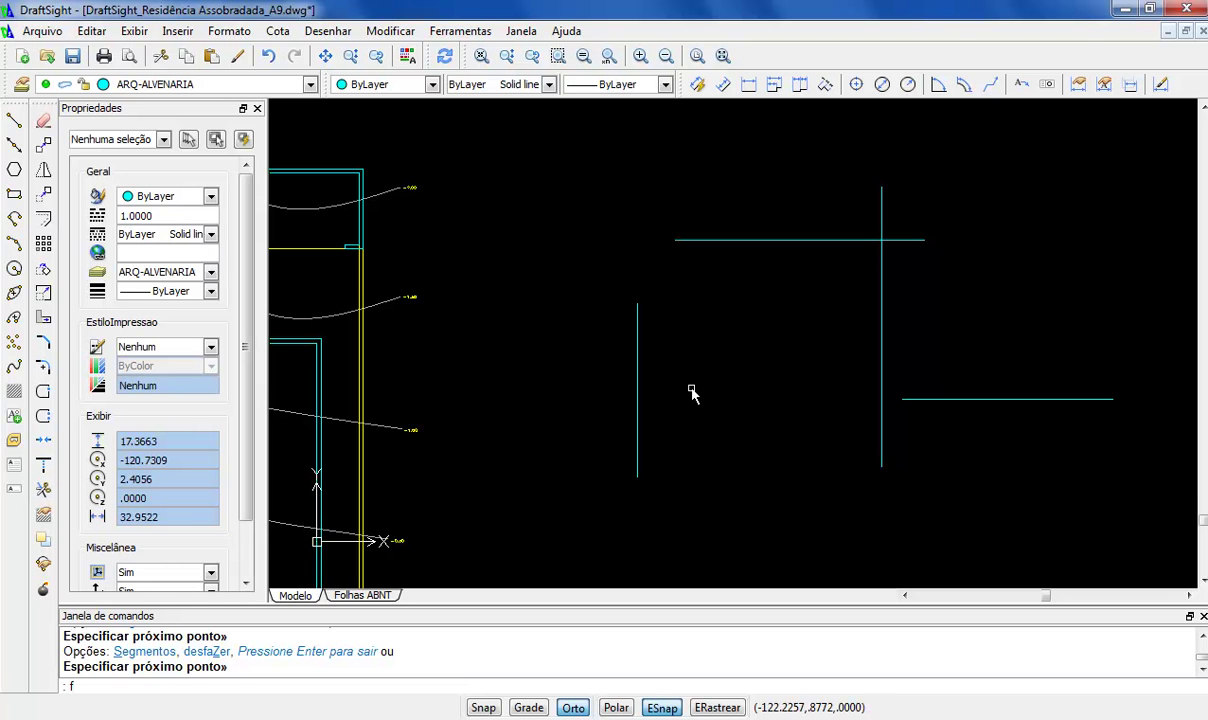
# Join the left vertical line and the upper horizontal line in a sharp corner using Filetar with radius 0
pyautogui.press('Return')
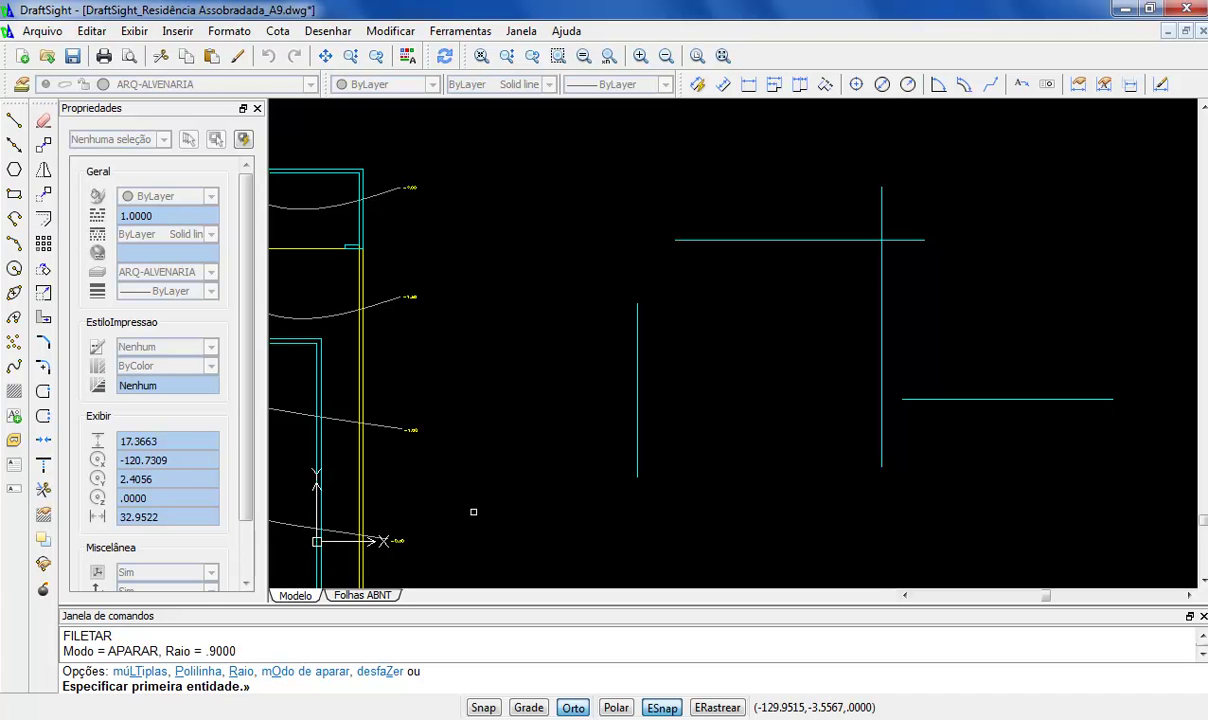
pyautogui.press('Return')
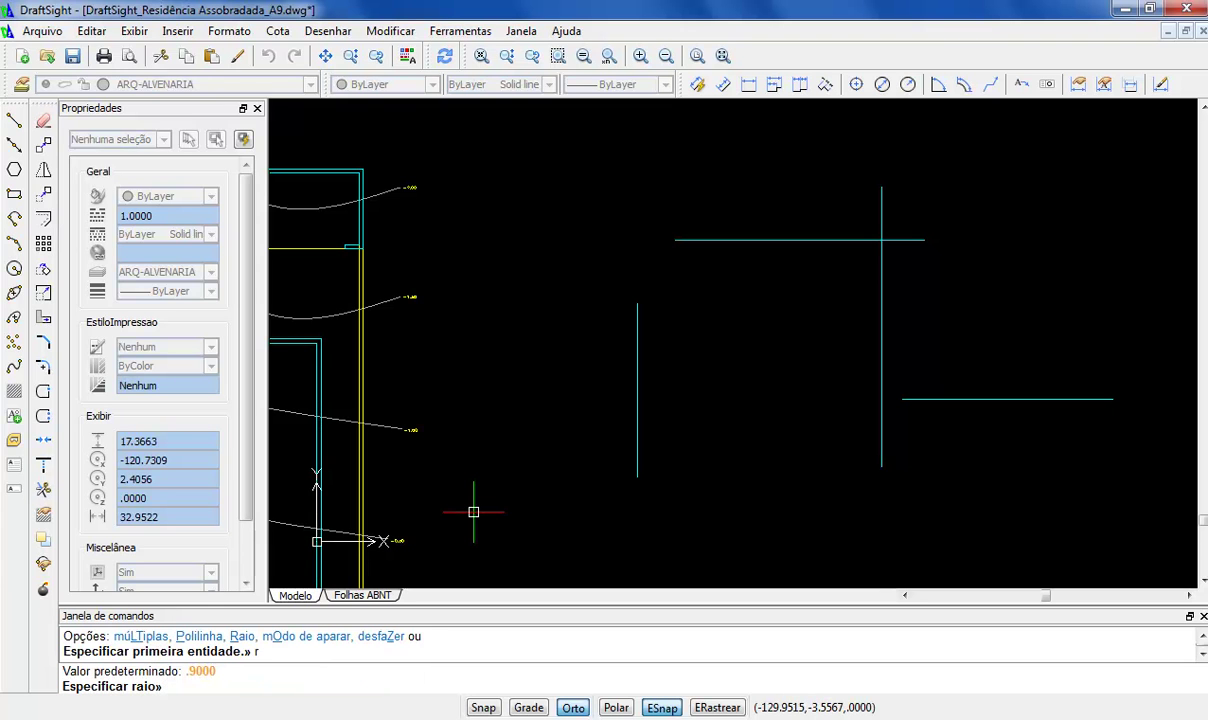
pyautogui.write('0')
pyautogui.press('Return')
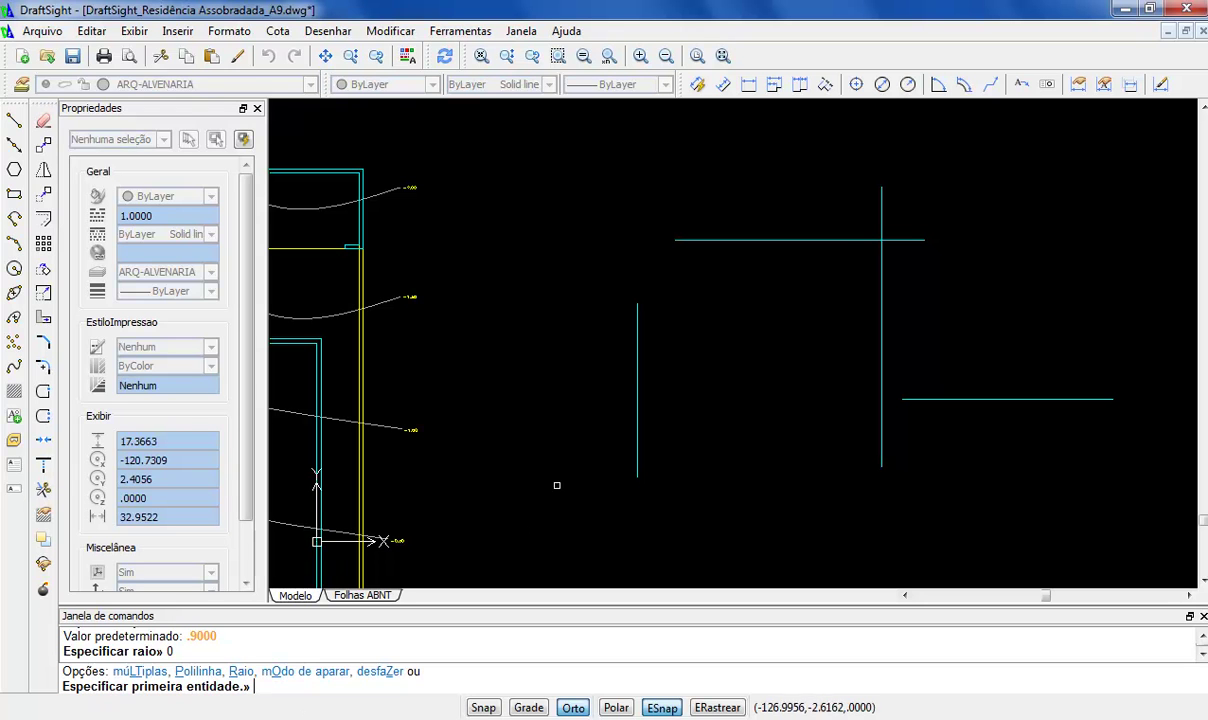
pyautogui.click(636, 337)
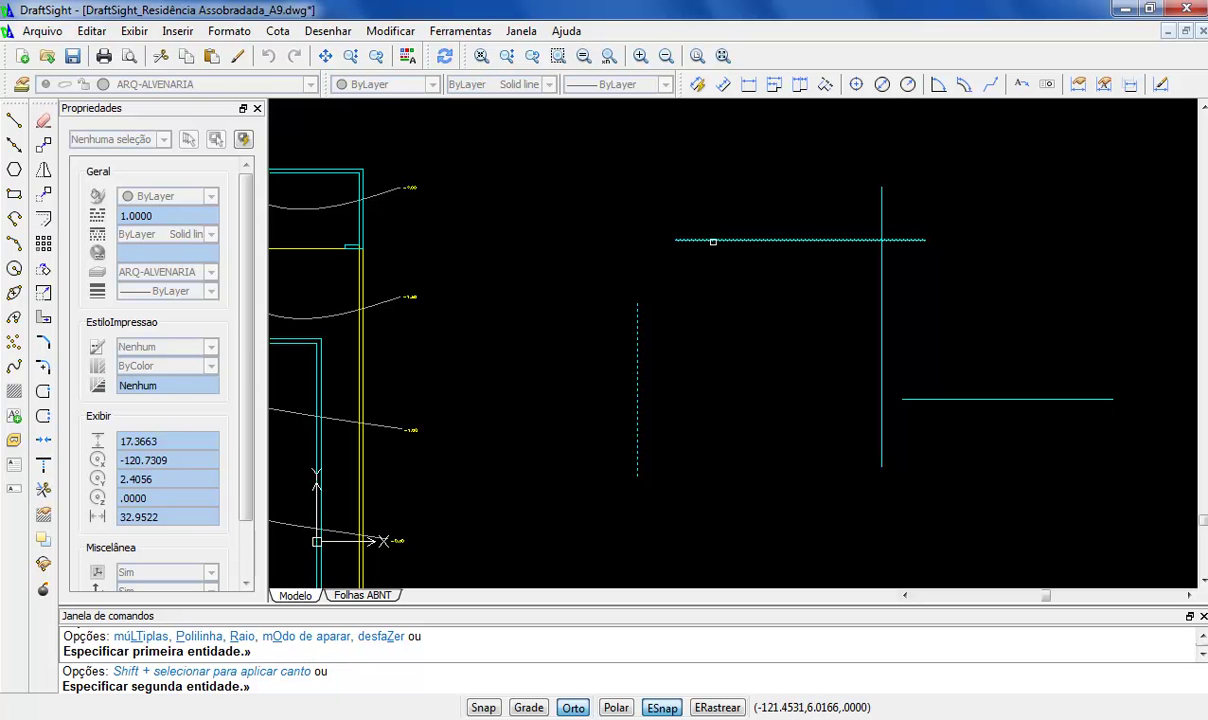
pyautogui.click(703, 240)
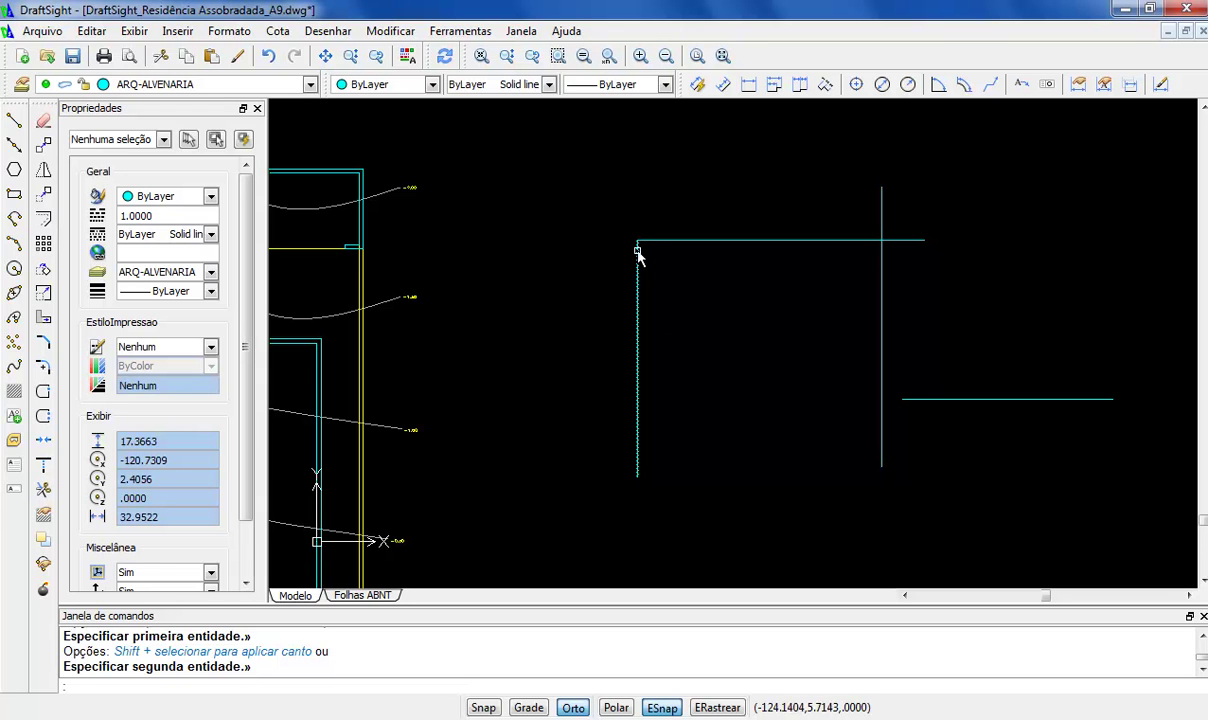
pyautogui.scroll(1, 1005, 245)
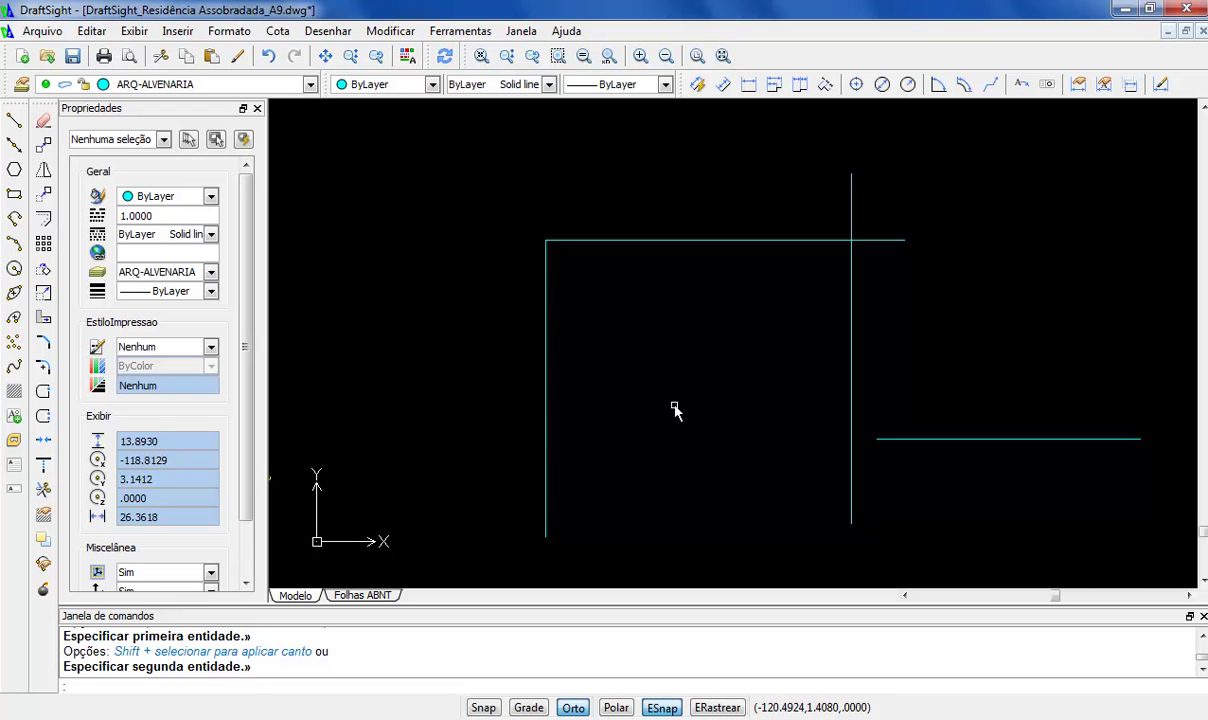
# Try Filetar on the upper horizontal line's inner part and the right vertical line's lower part, and undo the join
pyautogui.press('Return')
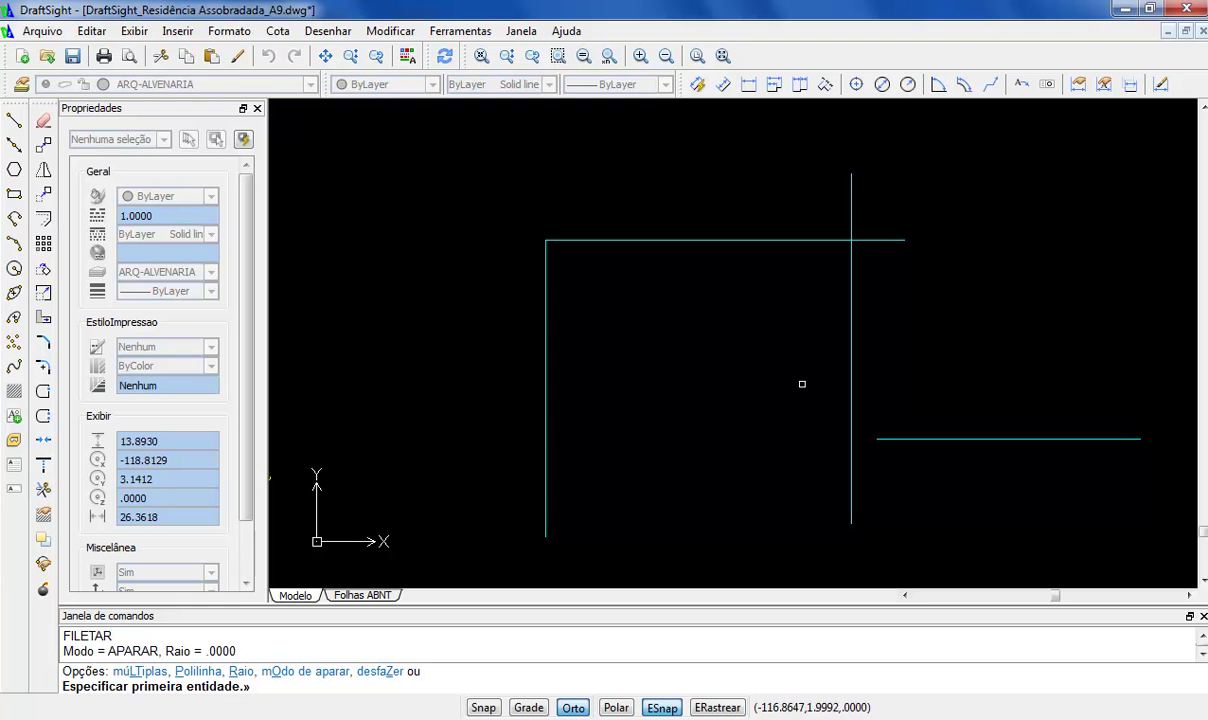
pyautogui.click(797, 240)
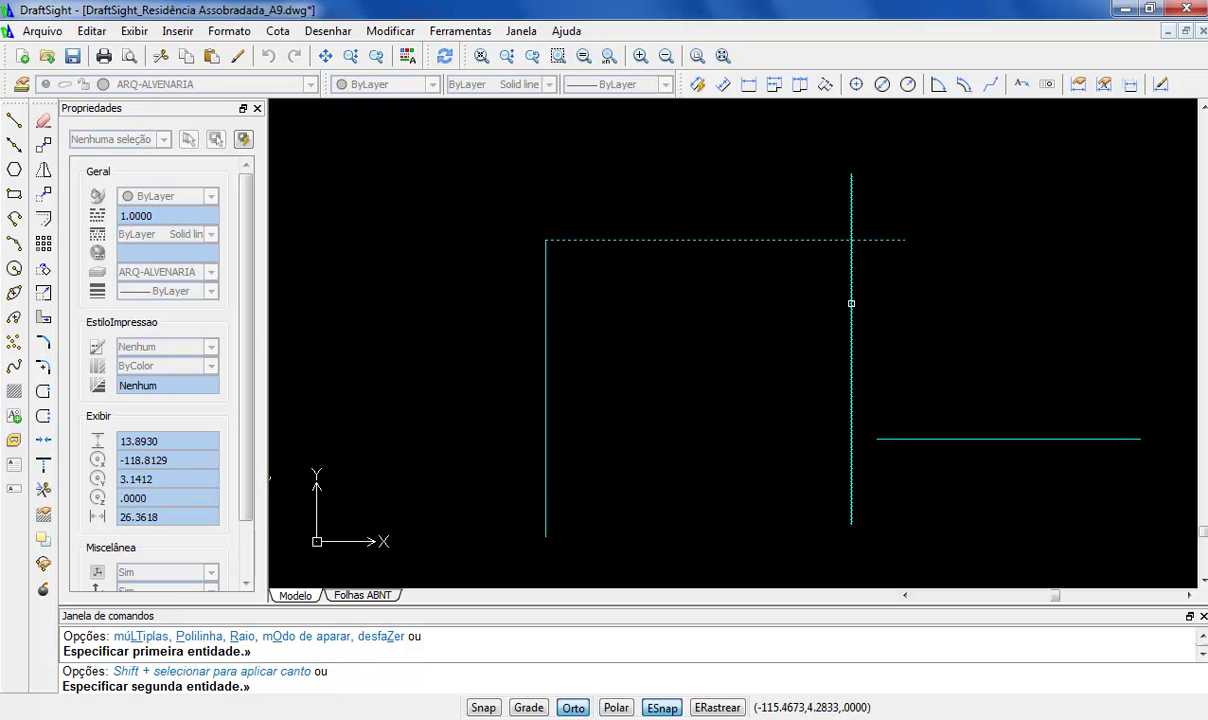
pyautogui.click(851, 303)
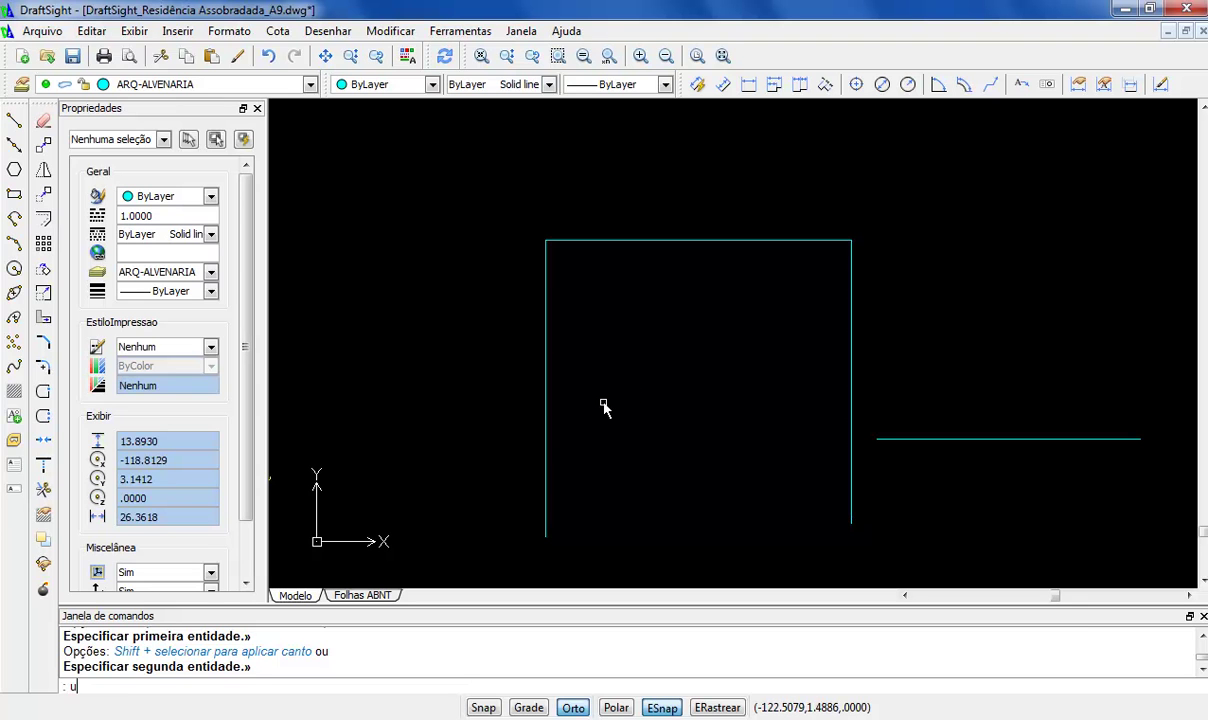
pyautogui.press('Return')
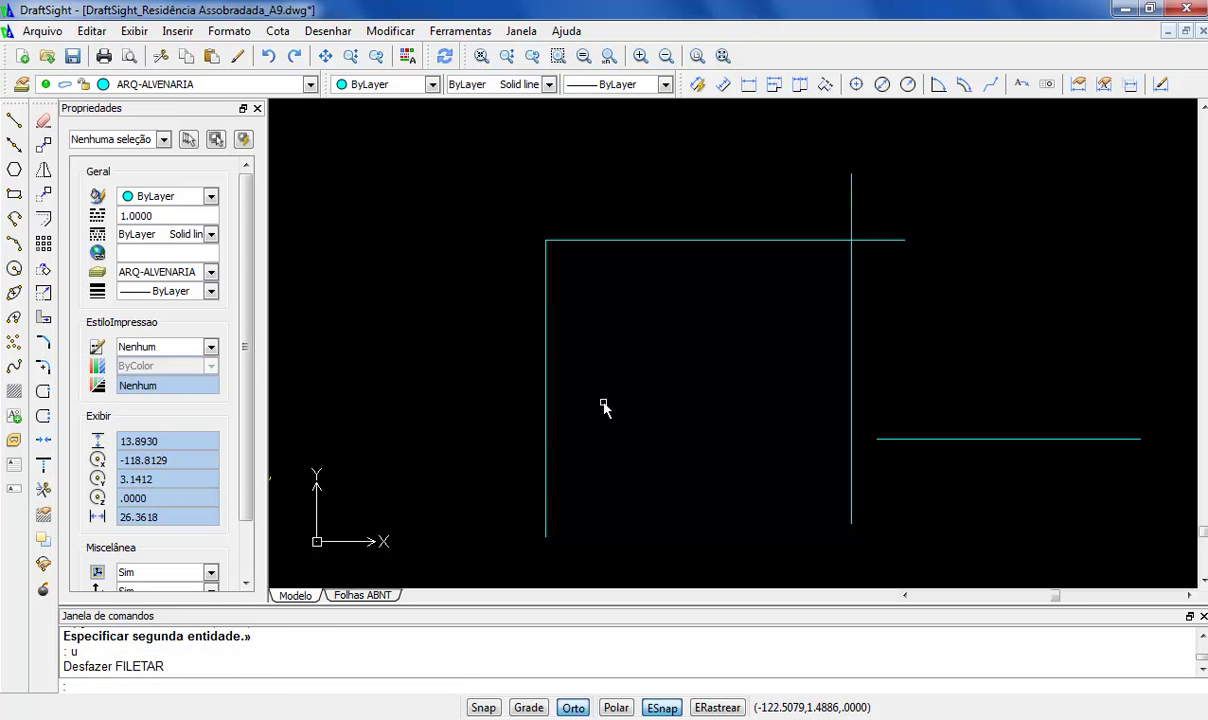
# Try Filetar on the right vertical line's upper stub and the upper horizontal line's outer stub, and undo the join
pyautogui.write('f')
pyautogui.press('Return')
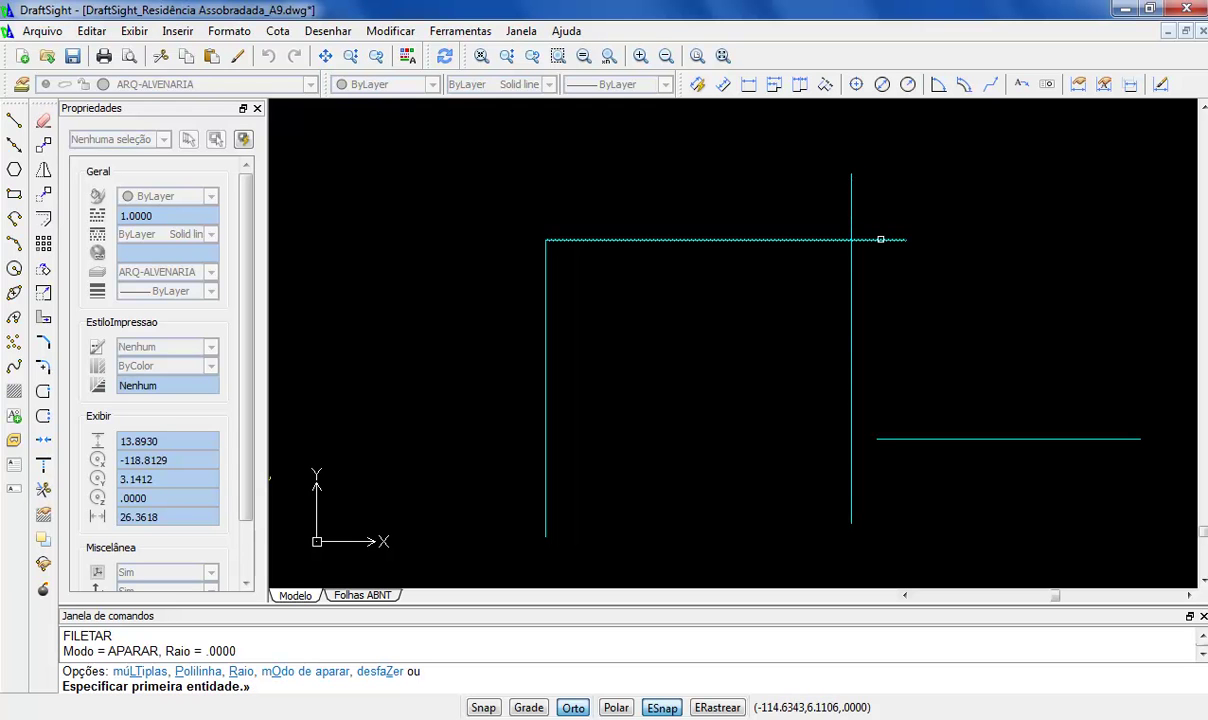
pyautogui.click(850, 197)
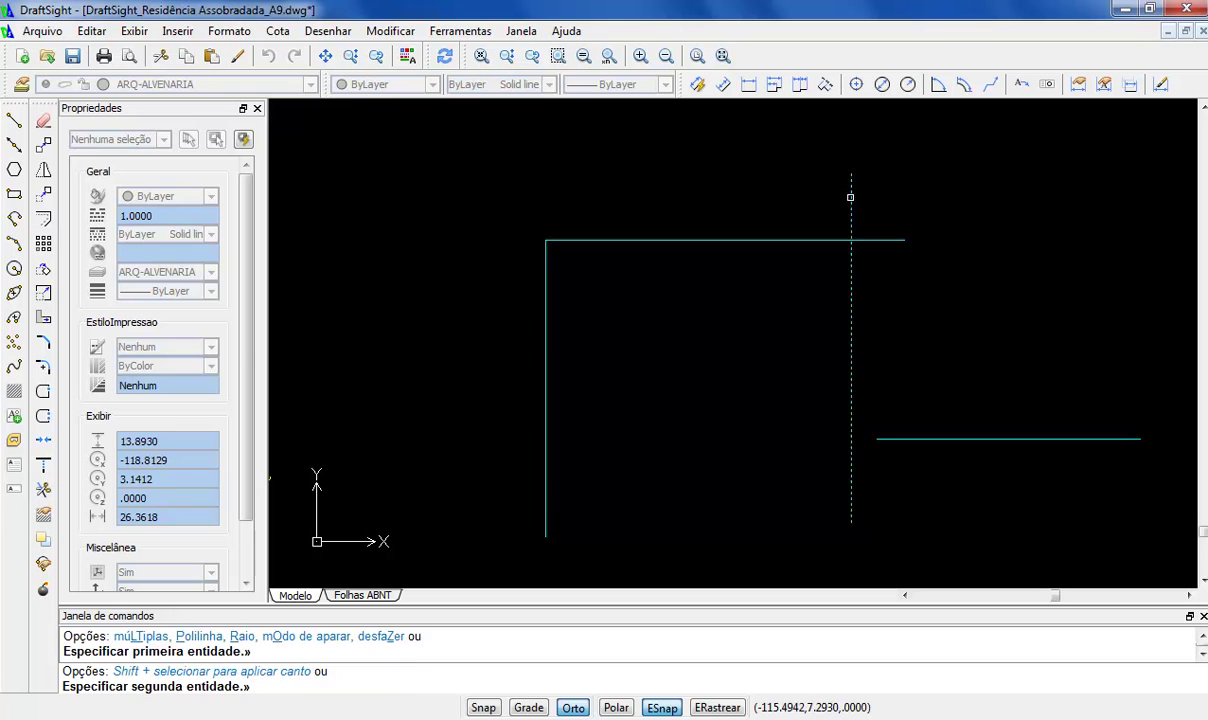
pyautogui.click(880, 240)
pyautogui.write('u')
pyautogui.press('Return')
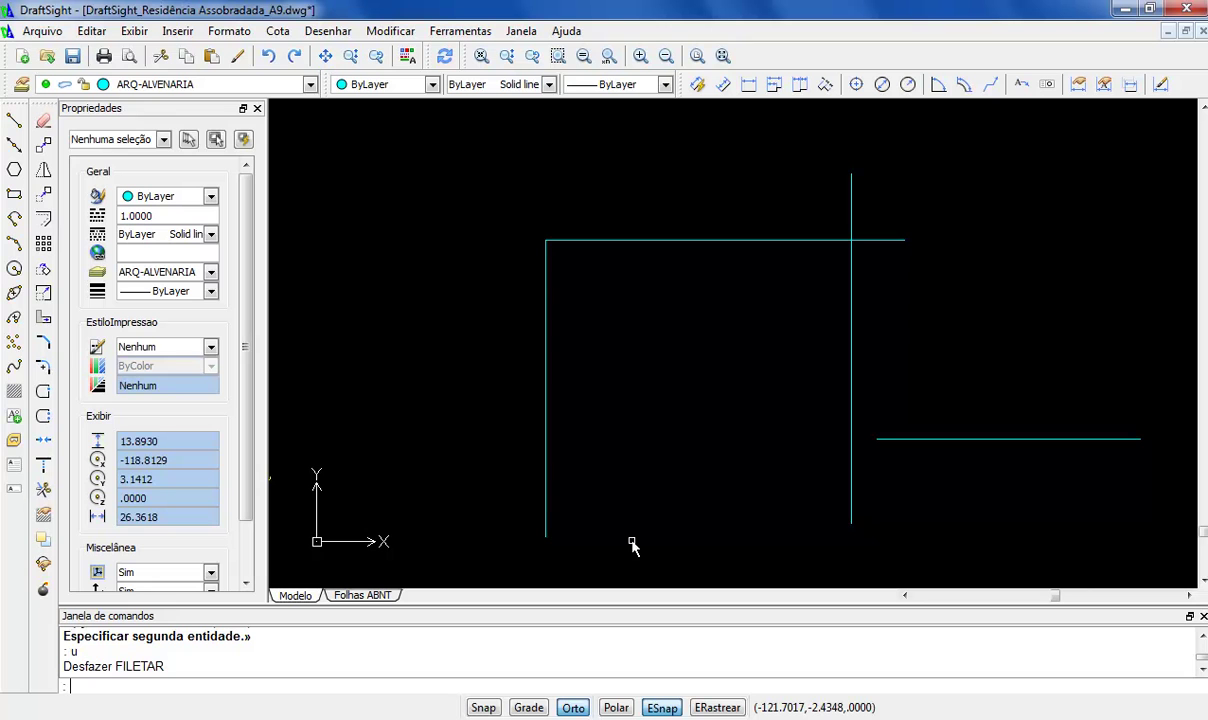
pyautogui.write('fr')
pyautogui.press('Return')
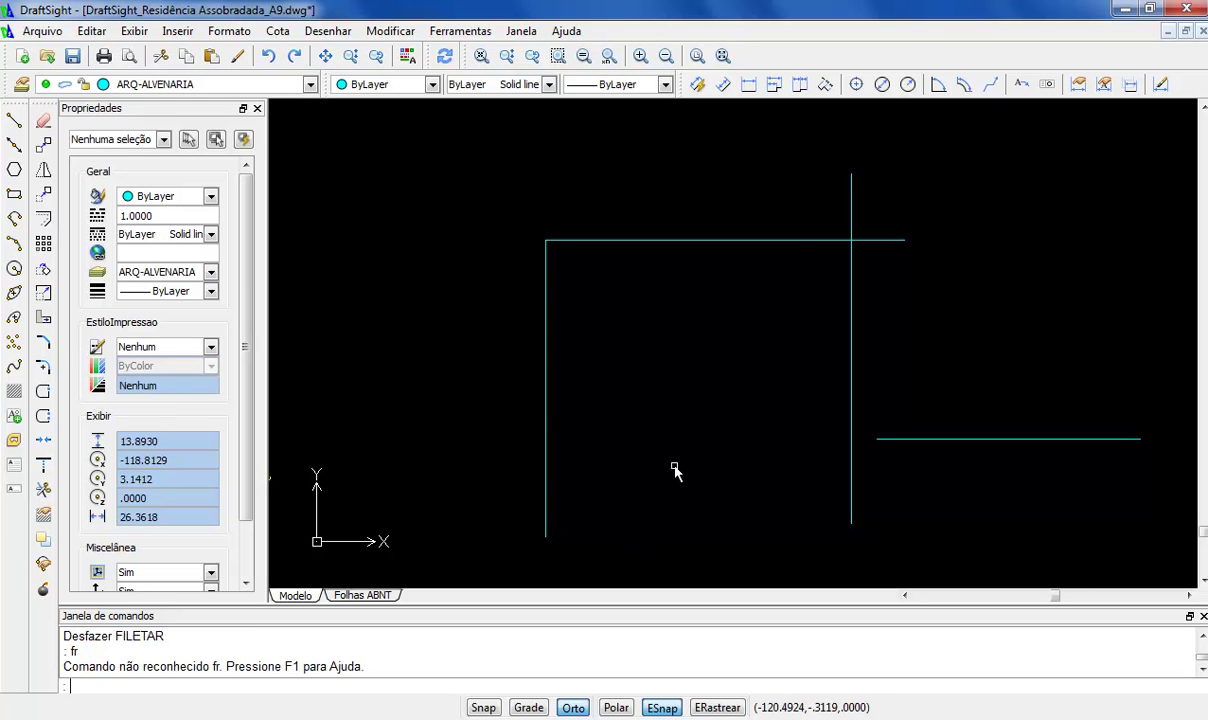
pyautogui.click(793, 241)
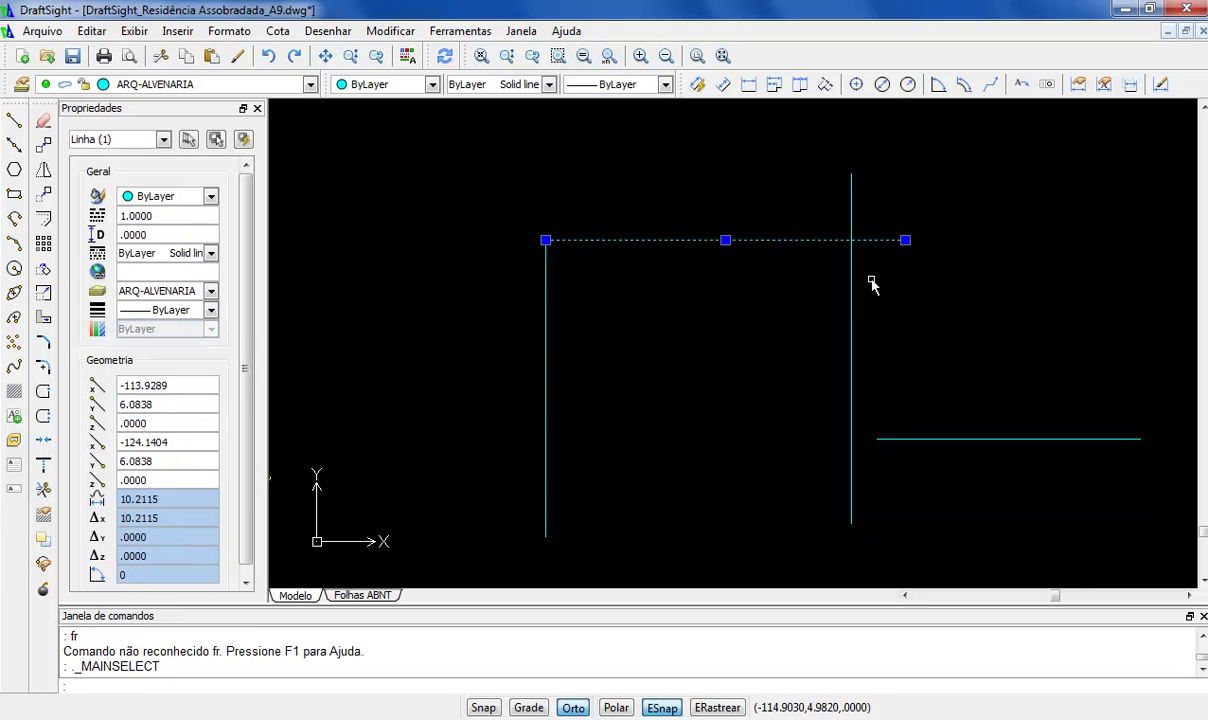
pyautogui.click(852, 290)
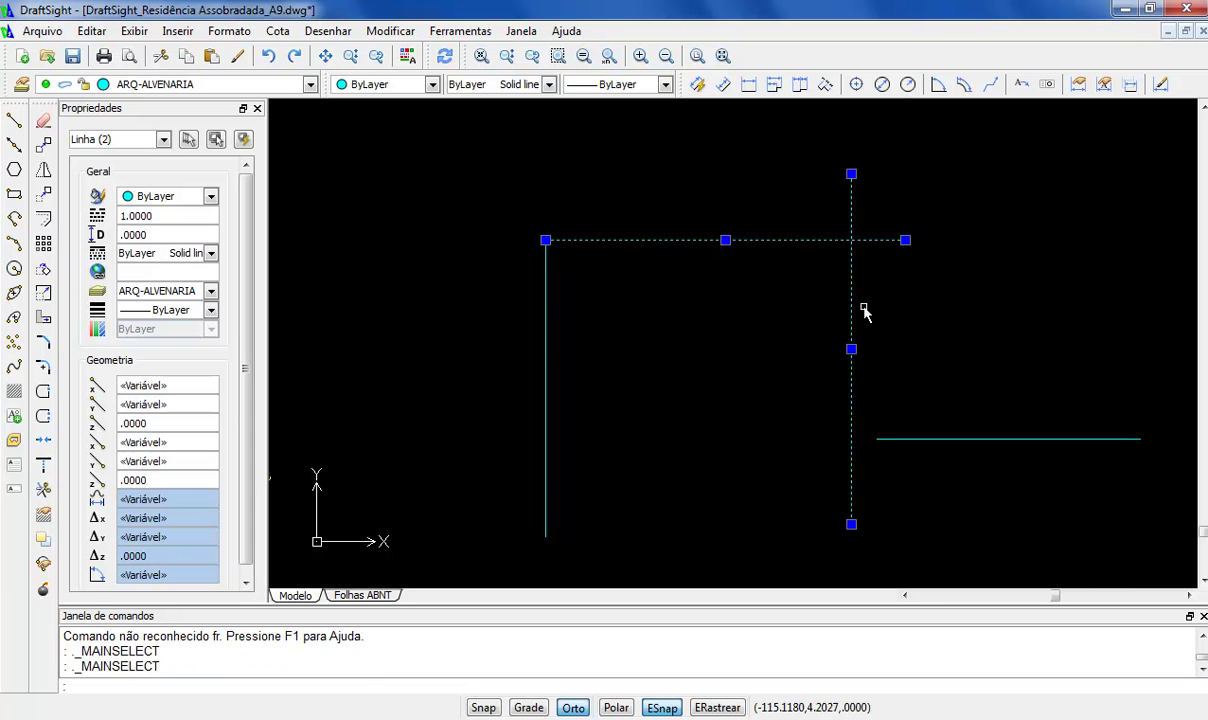
pyautogui.press('Escape')
# Join the upper horizontal line and the right vertical line in a sharp corner with Filetar, keeping their inner and lower parts
pyautogui.write('f')
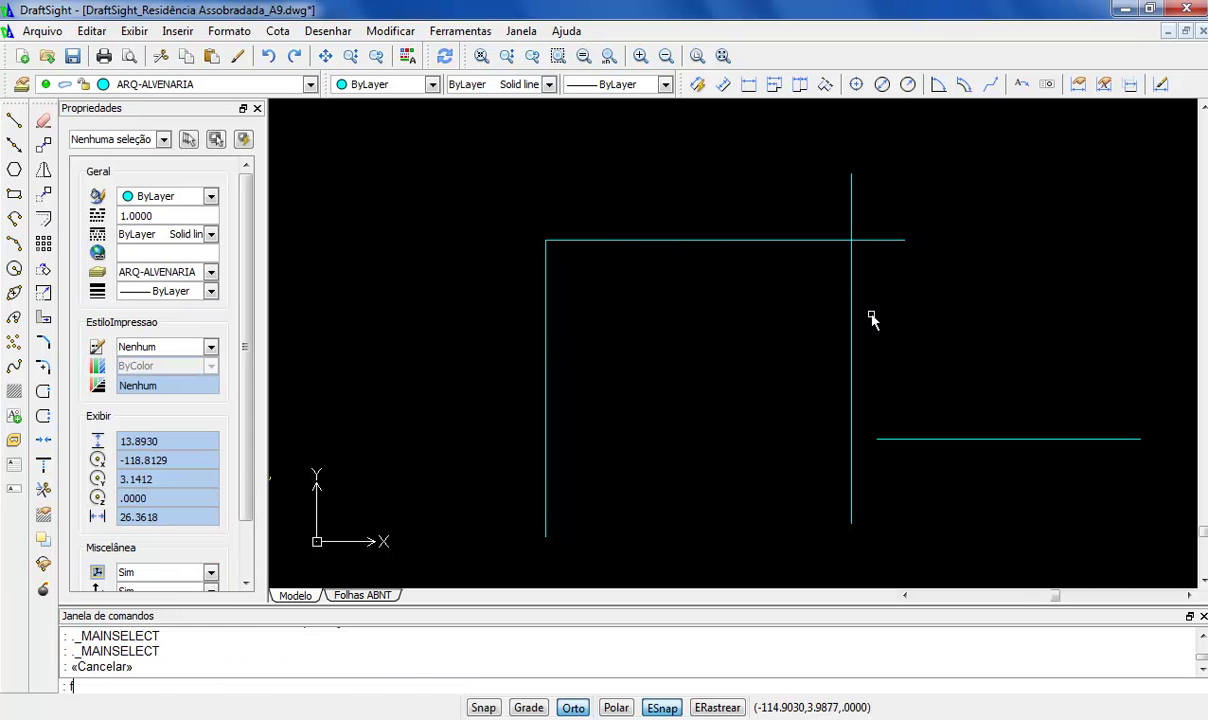
pyautogui.press('Return')
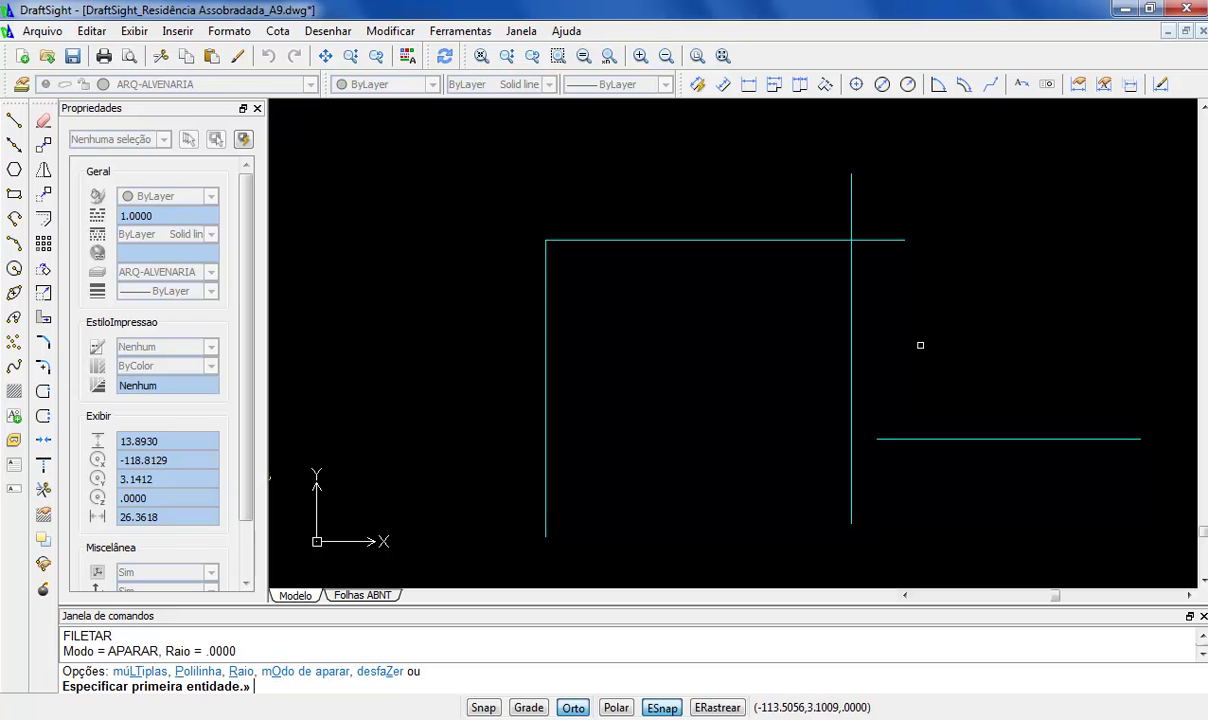
pyautogui.click(840, 242)
pyautogui.click(852, 262)
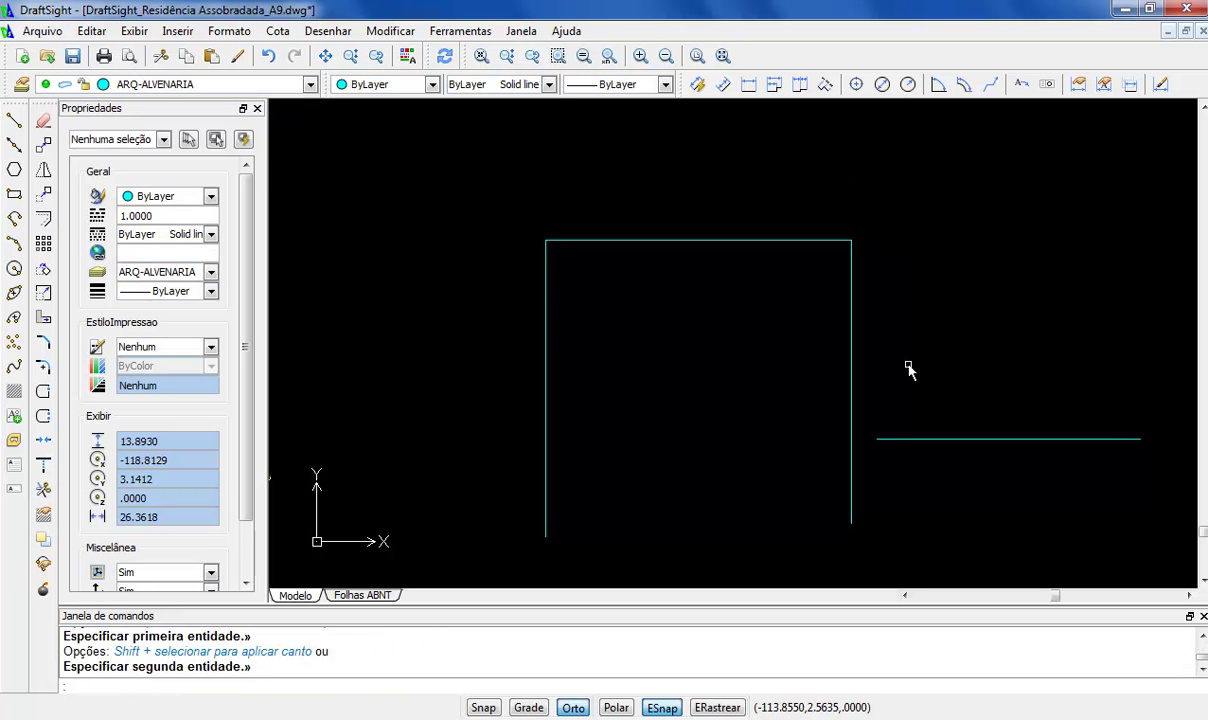
# Join the right vertical line and the lower horizontal line in a sharp corner with Filetar
pyautogui.press('Return')
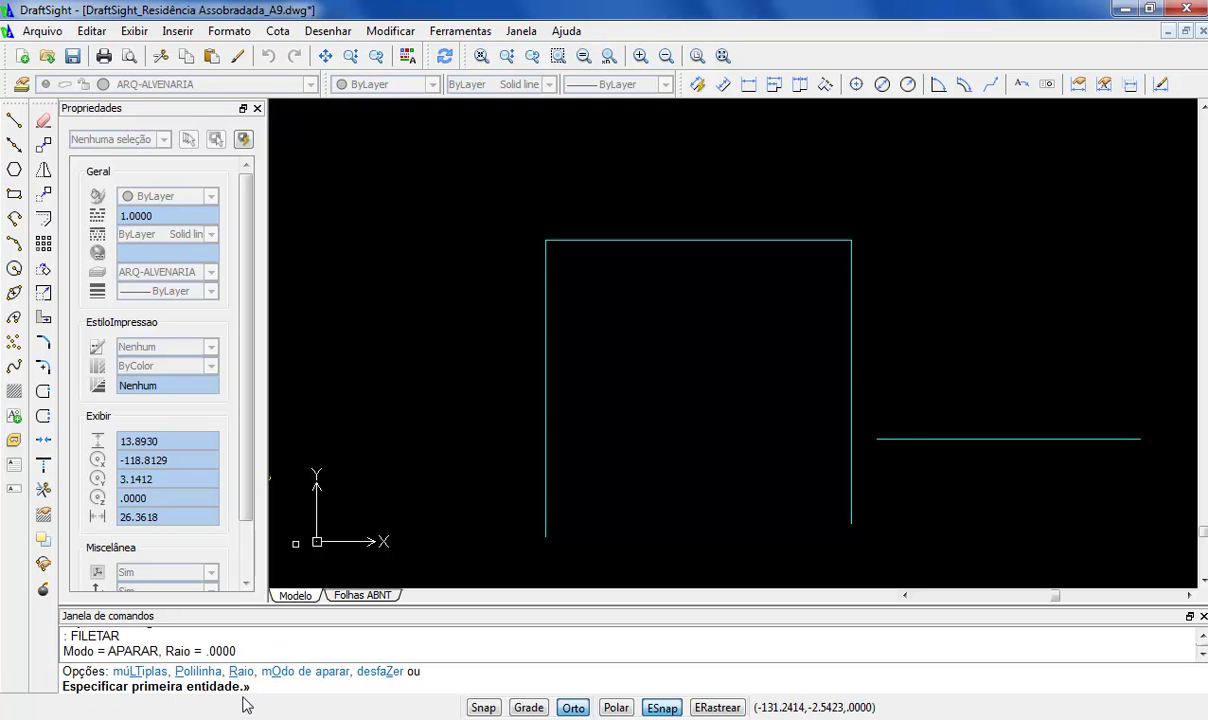
pyautogui.click(849, 359)
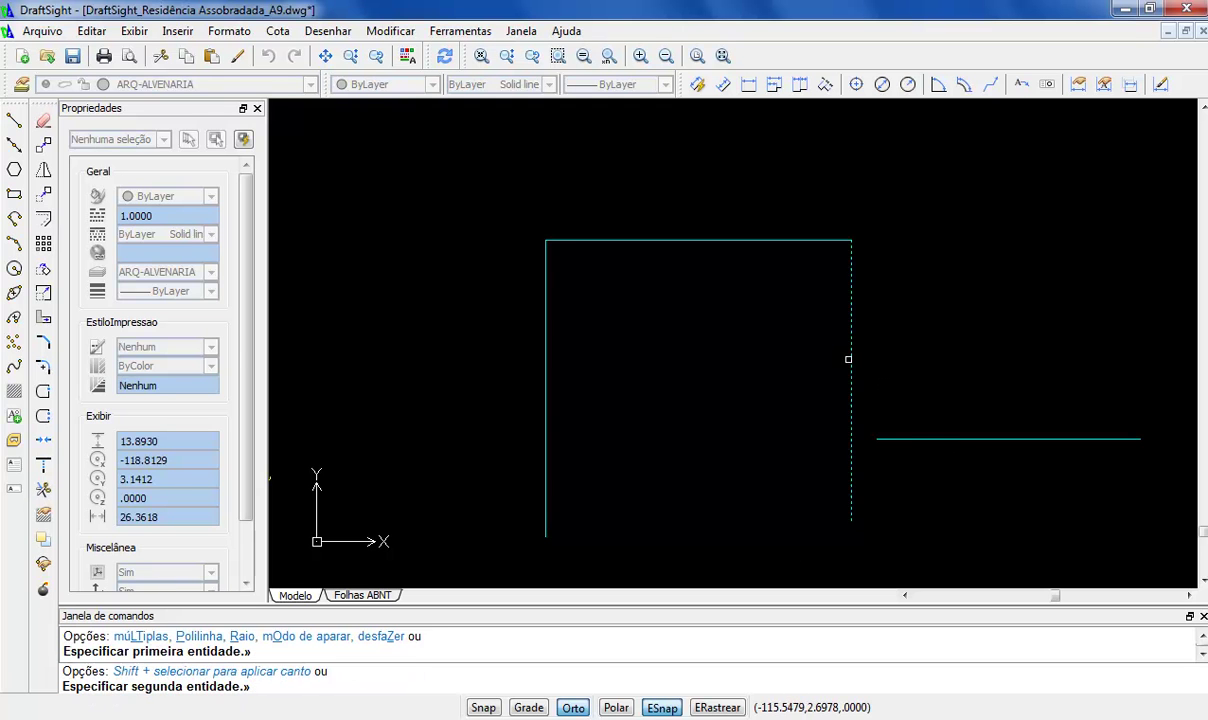
pyautogui.click(927, 435)
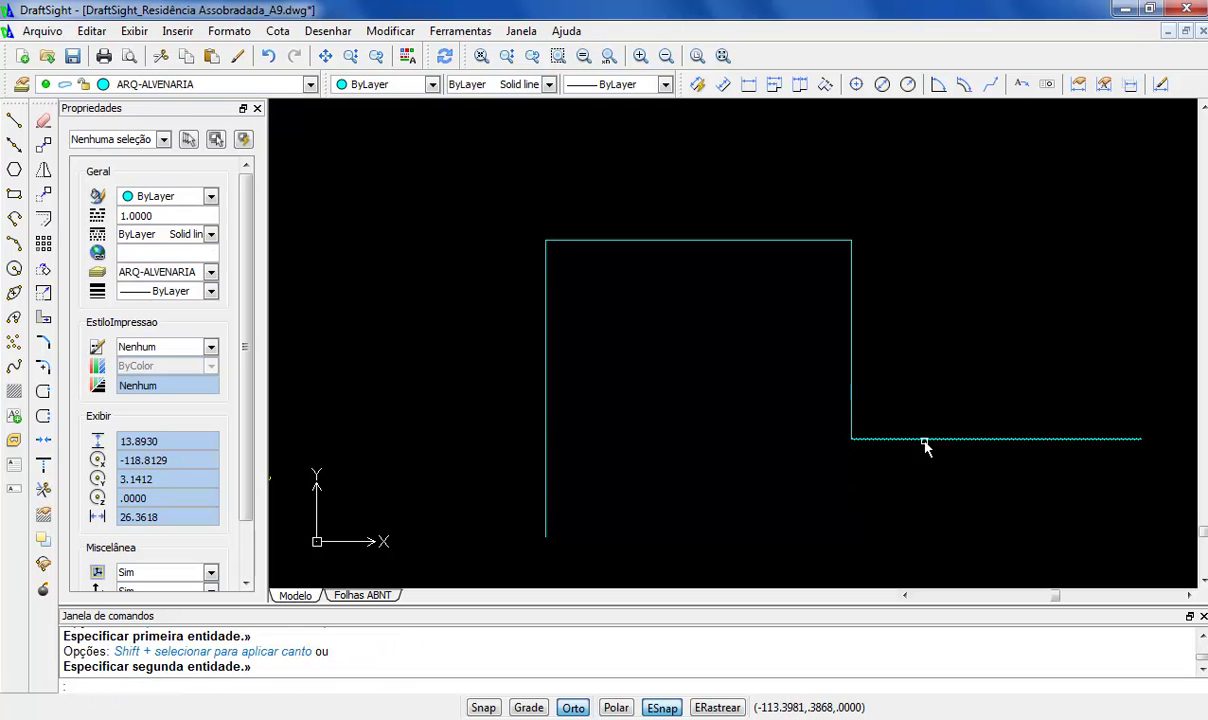
# Undo all the Filetar joins, including the first corner, back to four separate lines
pyautogui.click(924, 318)
pyautogui.press('Return')
pyautogui.press('Return')
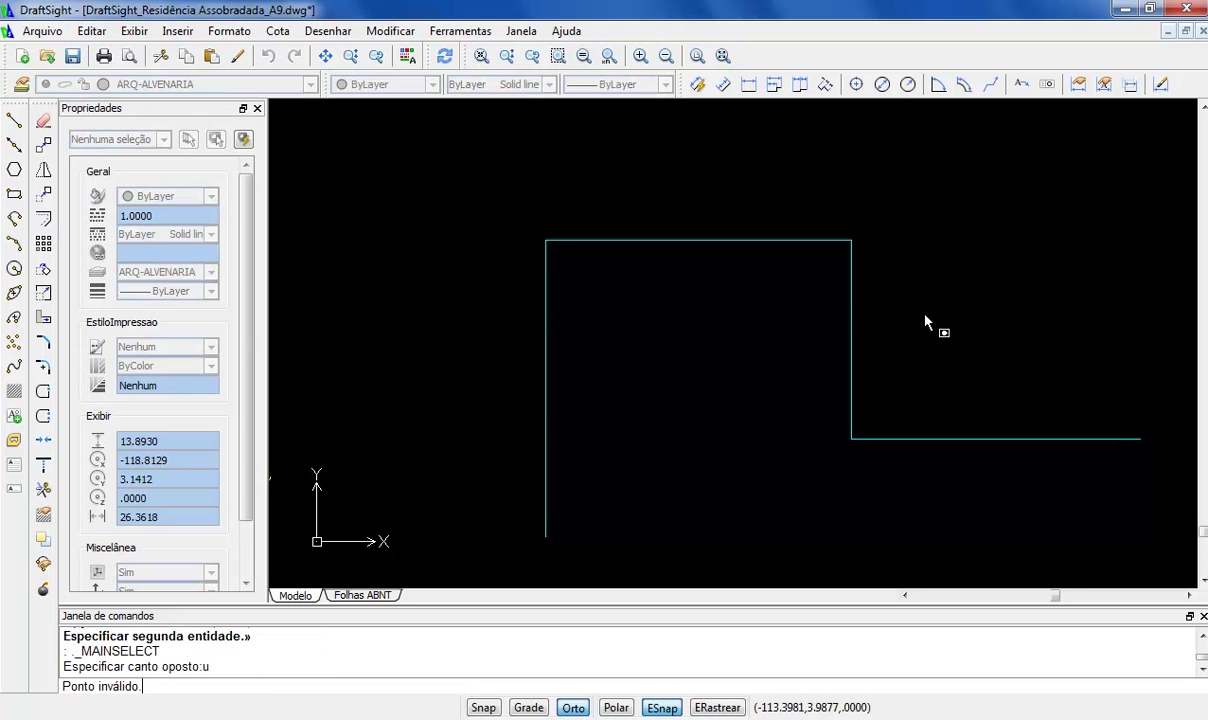
pyautogui.press('Escape')
pyautogui.write('u')
pyautogui.press('Return')
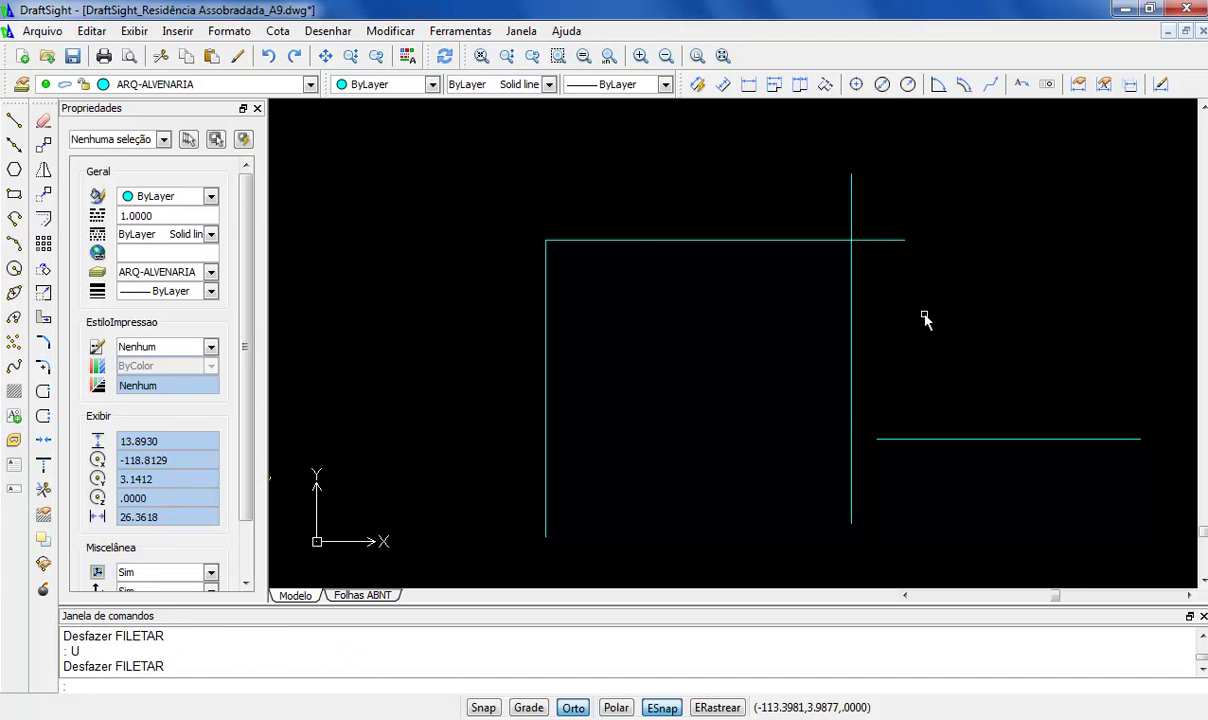
pyautogui.hotkey('ctrl', 'z')
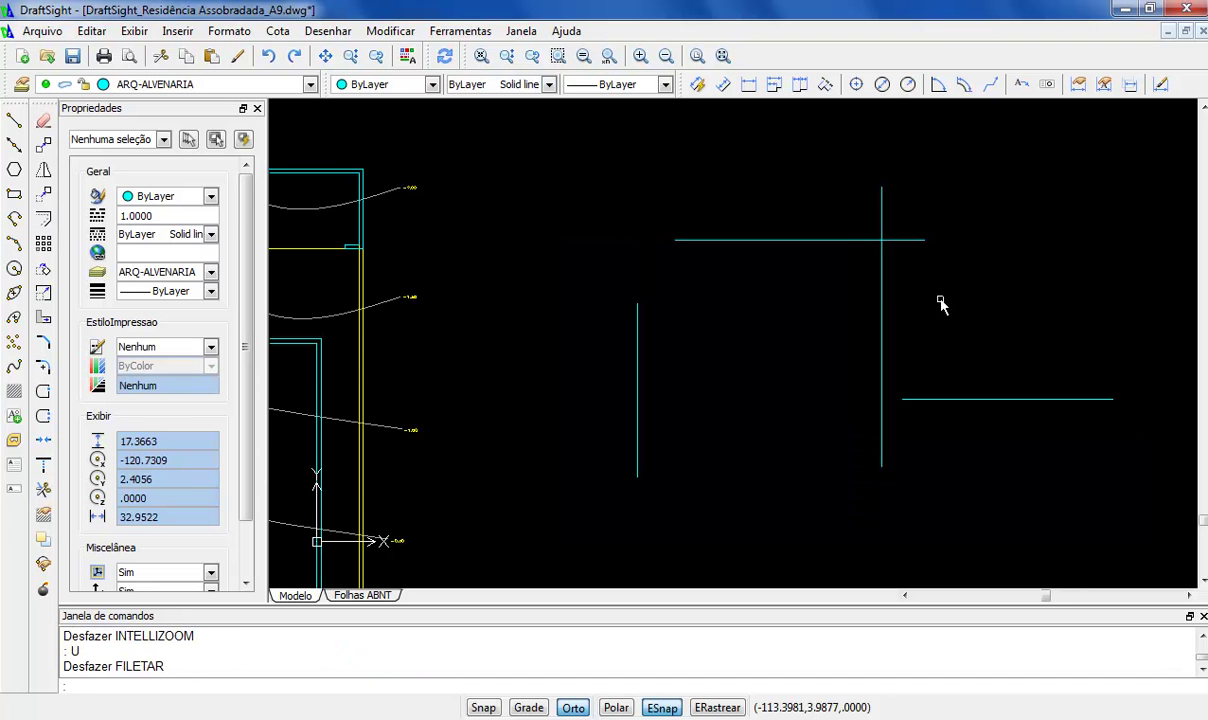
# Start Filetar on the separate lines with radius 0 and the multiple-entities option enabled
pyautogui.scroll(1, 987, 300)
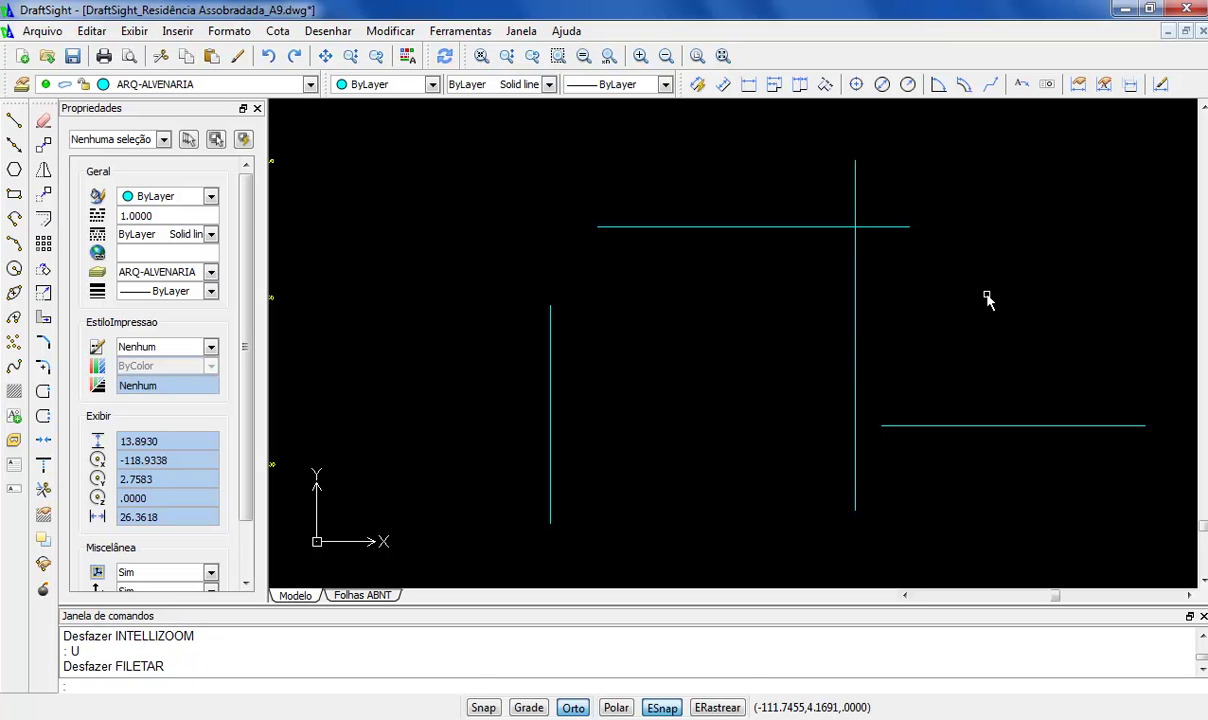
pyautogui.write('f')
pyautogui.press('Return')
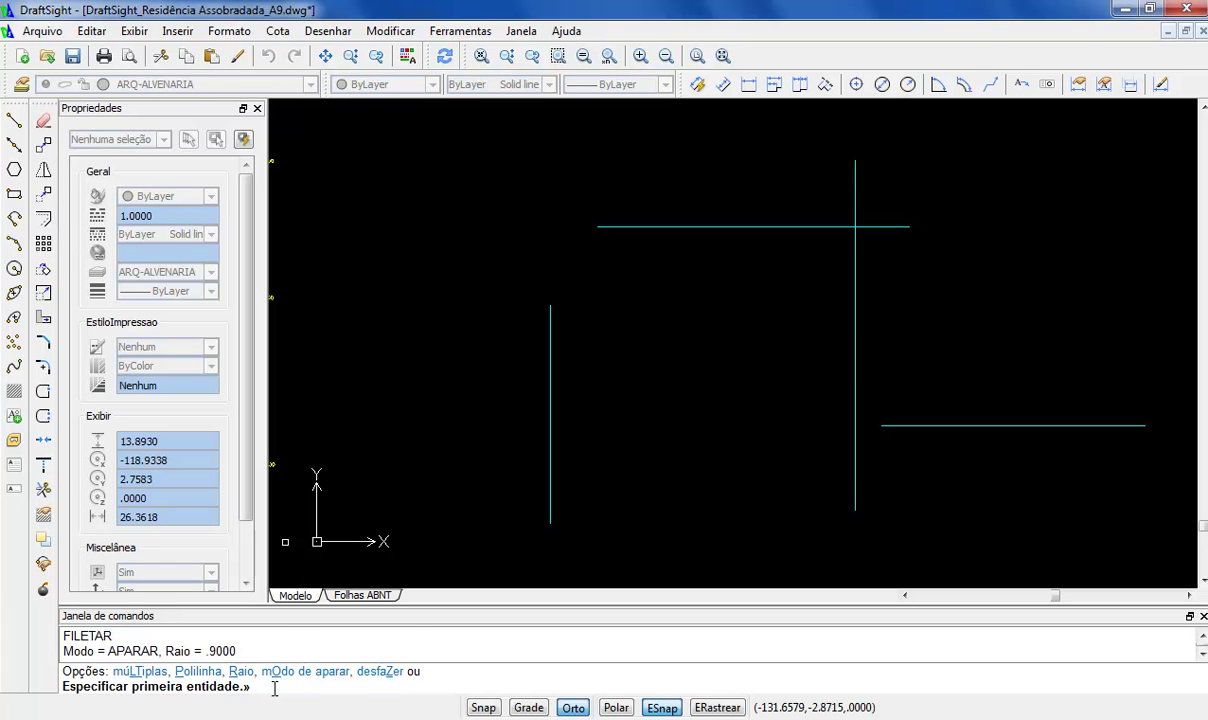
pyautogui.press('Return')
pyautogui.write('0')
pyautogui.press('Return')
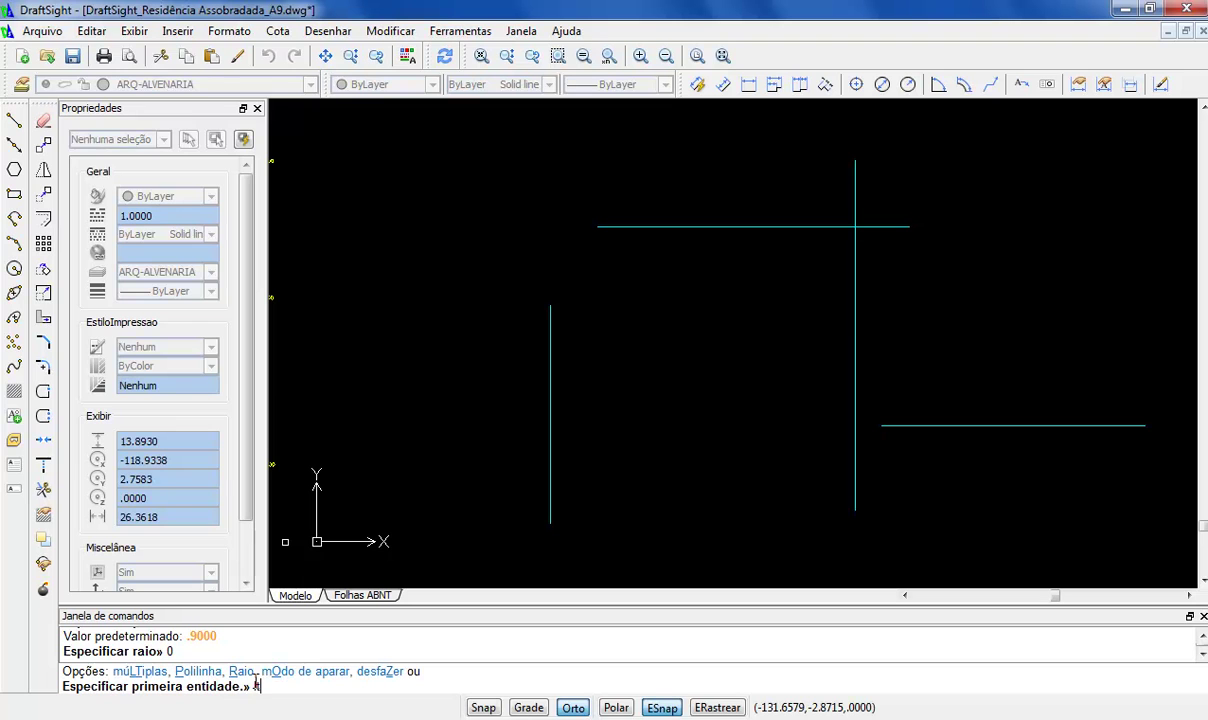
pyautogui.write('lt')
pyautogui.press('Return')
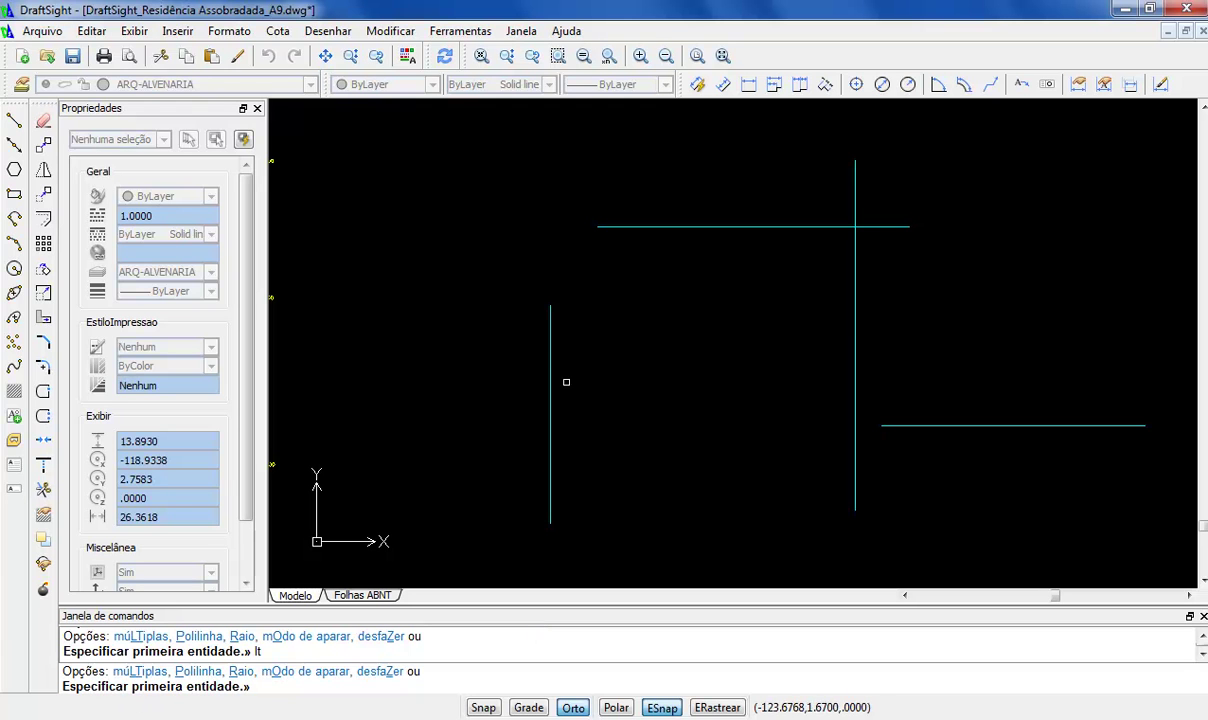
# Join the four lines into one stepped outline with three sharp corners in a single multiple Filetar run
pyautogui.click(550, 342)
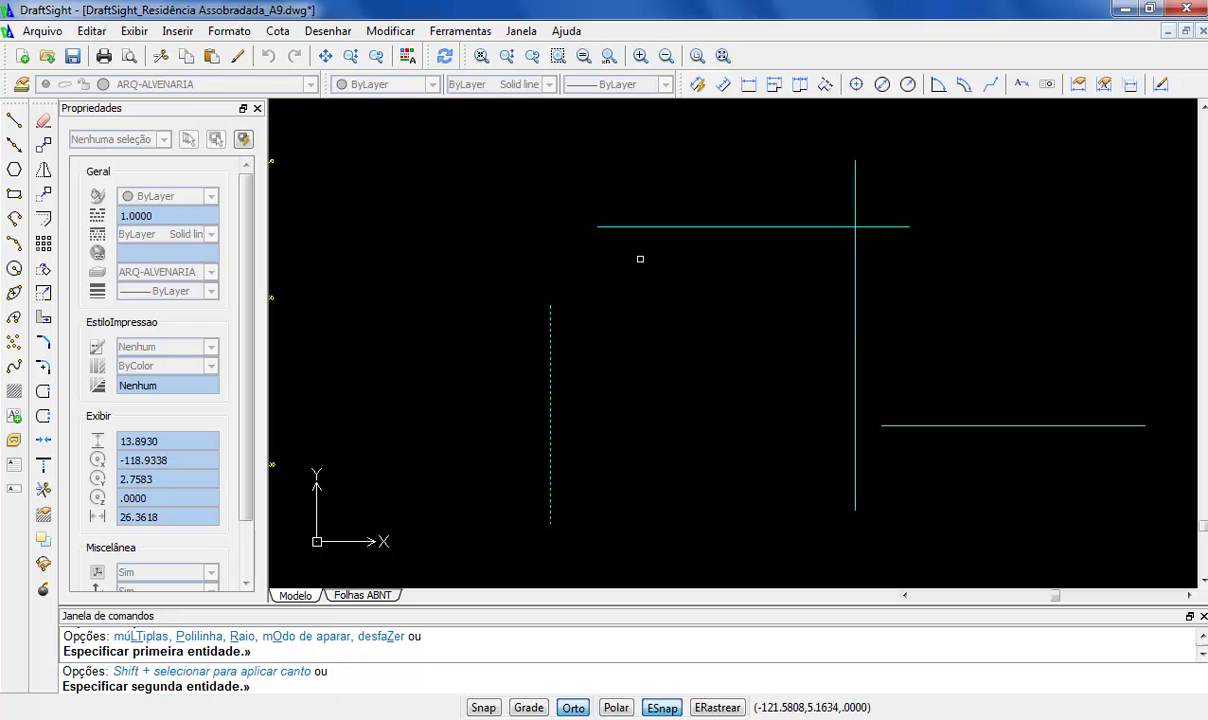
pyautogui.click(646, 226)
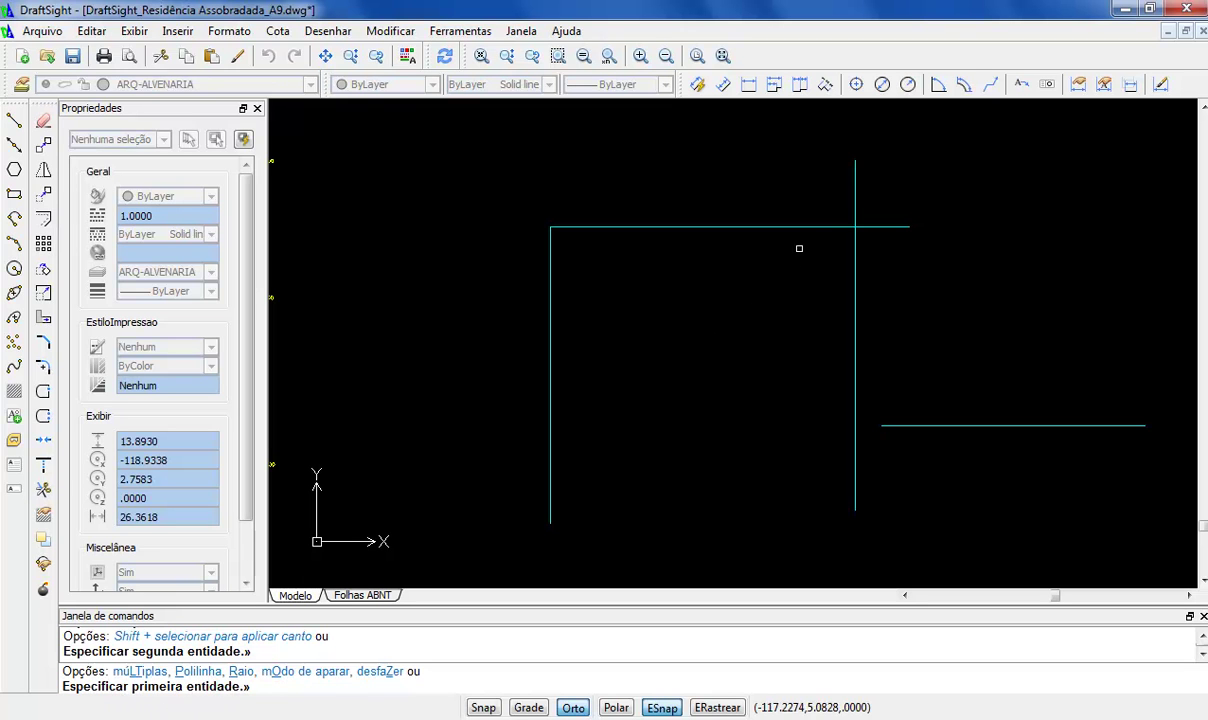
pyautogui.click(806, 227)
pyautogui.click(855, 280)
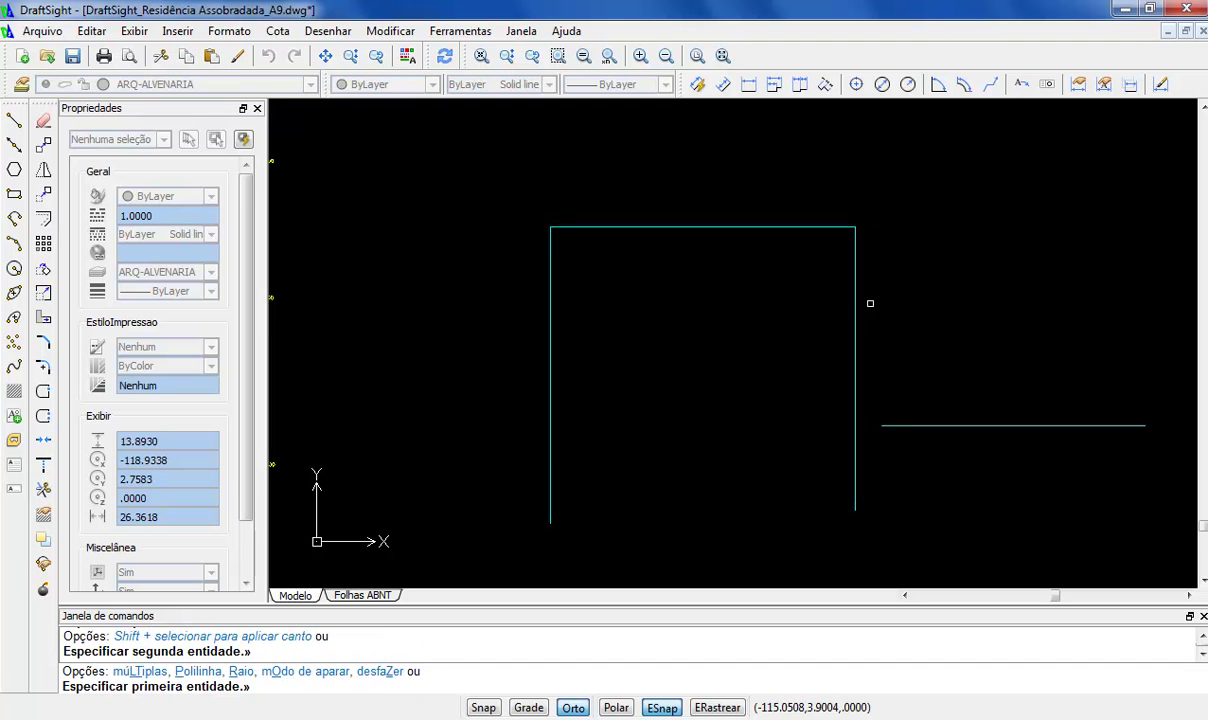
pyautogui.click(854, 326)
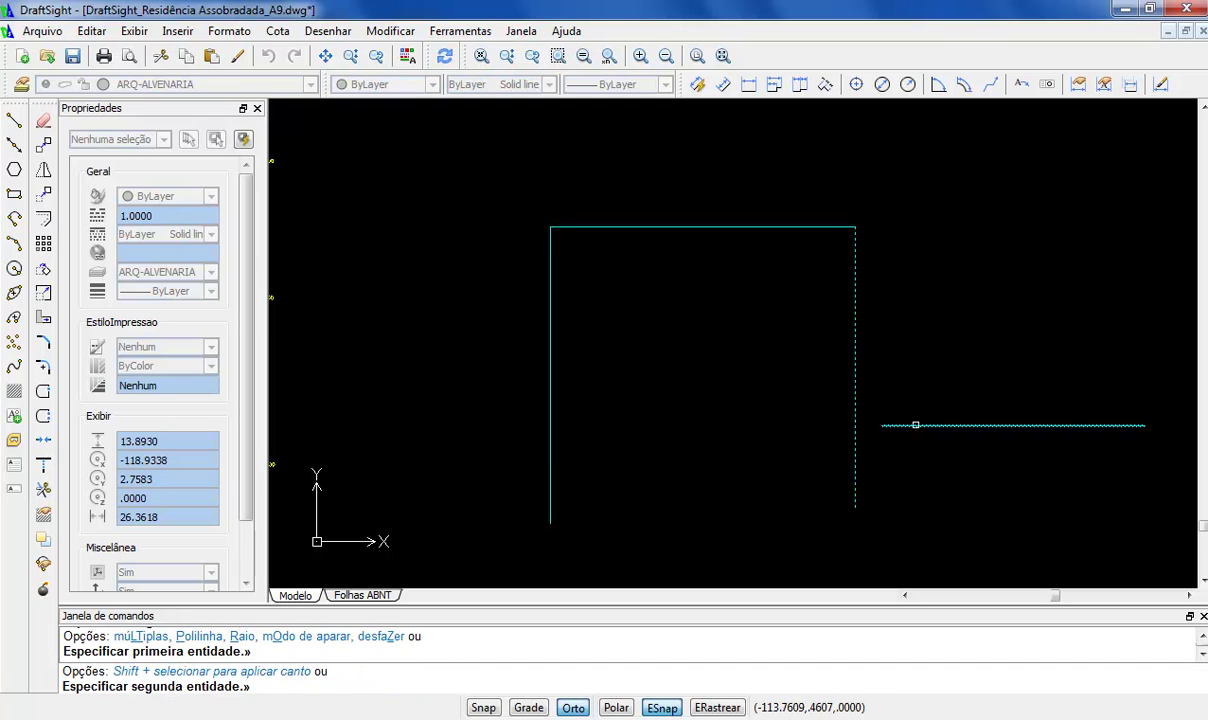
pyautogui.click(915, 425)
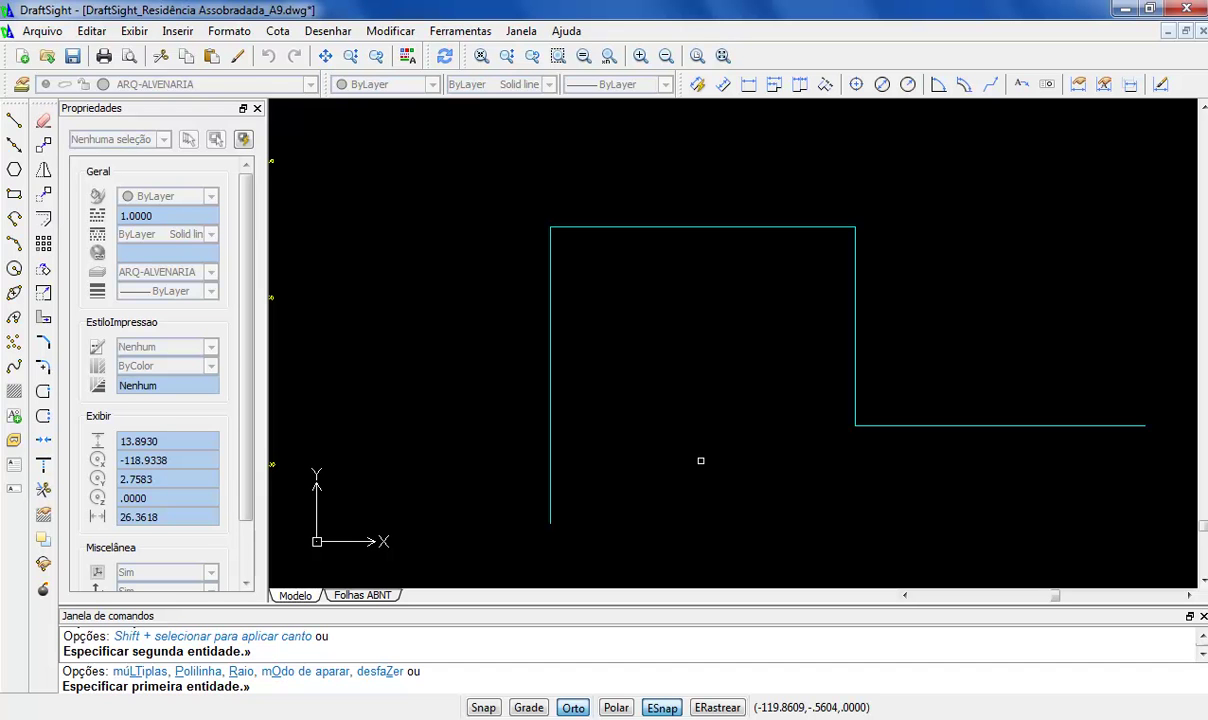
pyautogui.press('Escape')
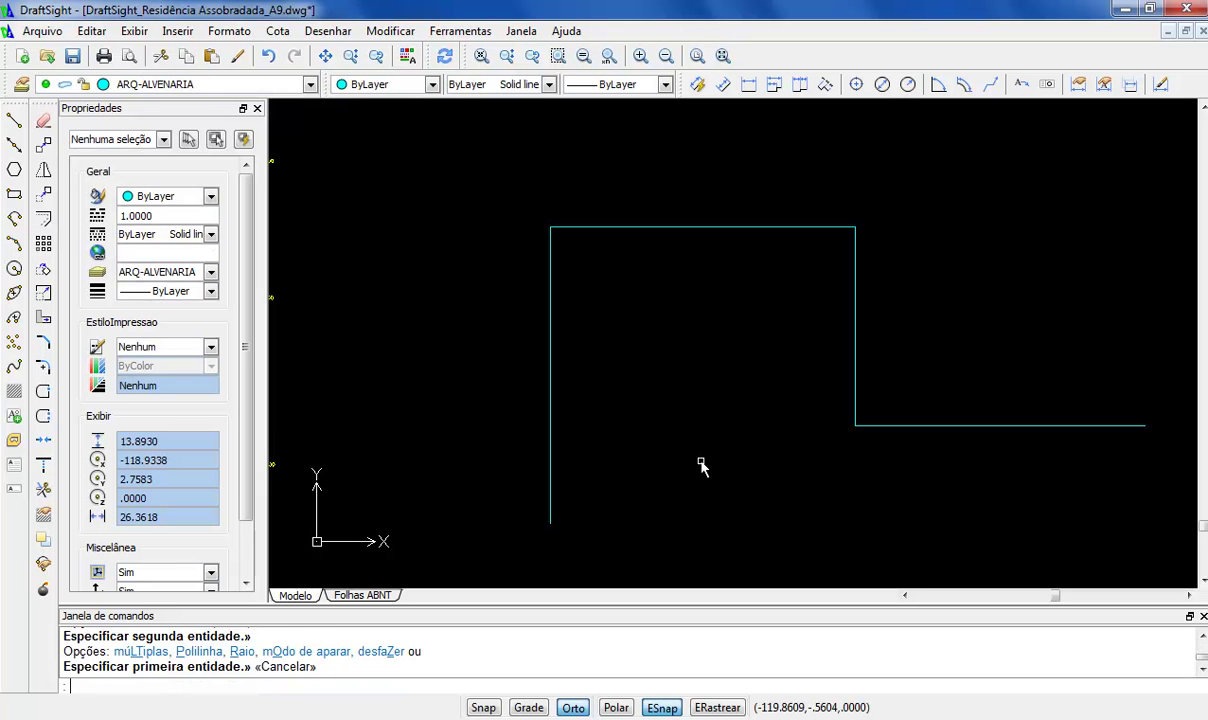
# Undo the multiple Filetar joins and redo the right vertical and lower horizontal lines that were undone as well
pyautogui.write('u')
pyautogui.press('Return')
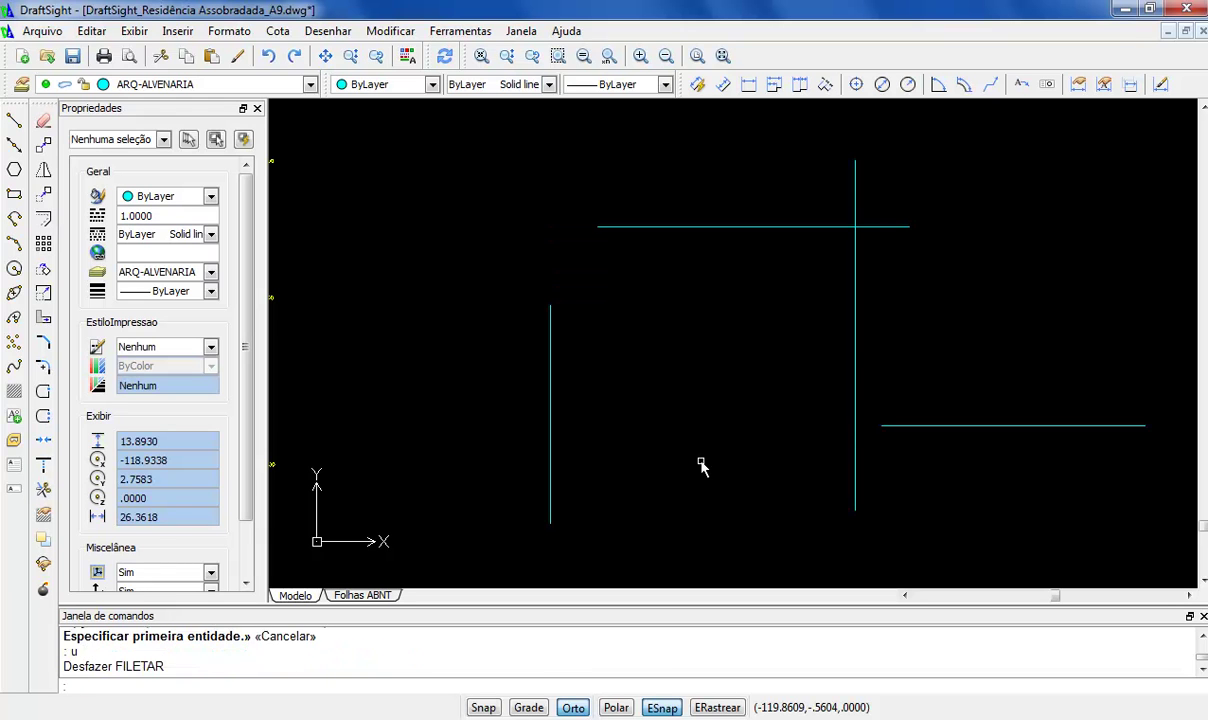
pyautogui.press('Return')
pyautogui.press('Return')
pyautogui.press('Return')
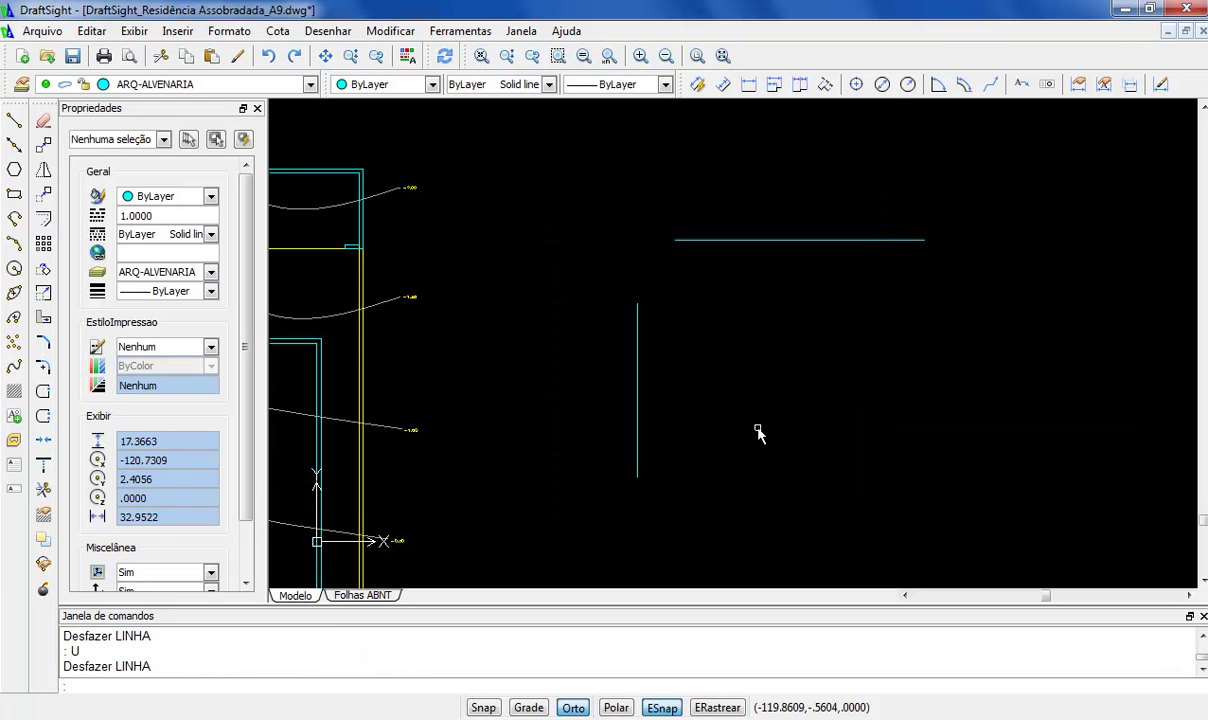
pyautogui.click(295, 57)
pyautogui.click(297, 63)
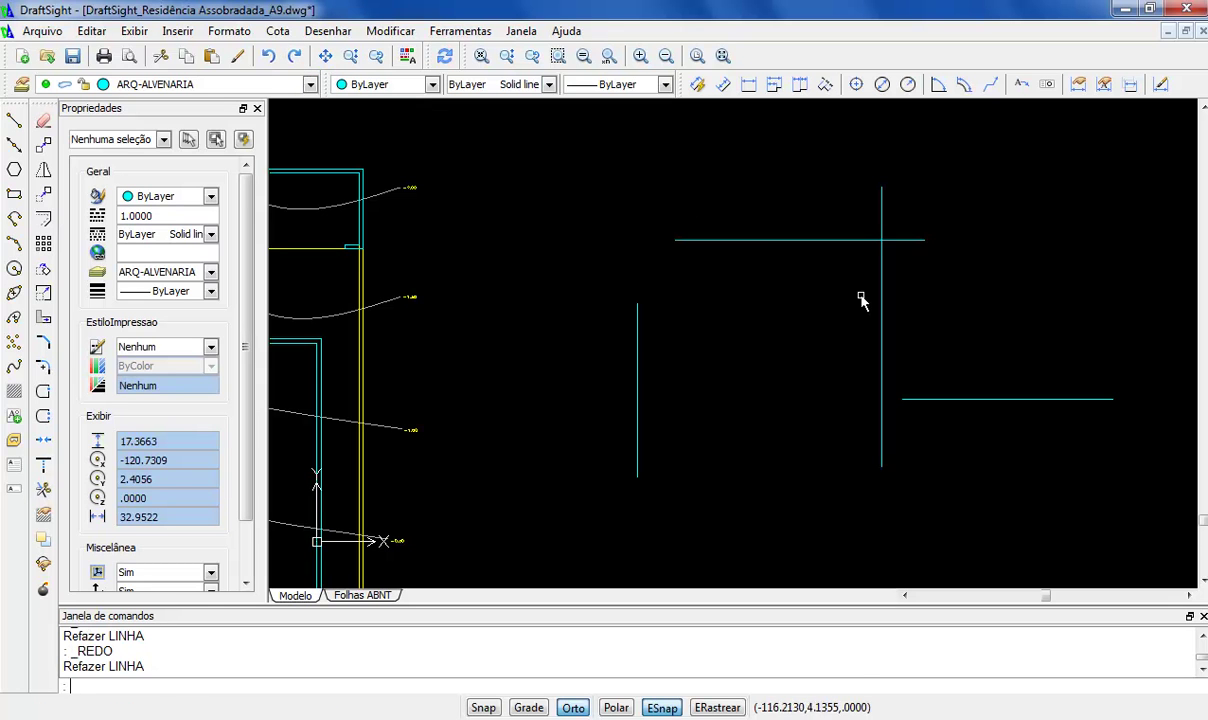
# Join the left vertical line and the upper horizontal line in a sharp corner using Filetar's "aplicar canto" option
pyautogui.scroll(1, 1115, 330)
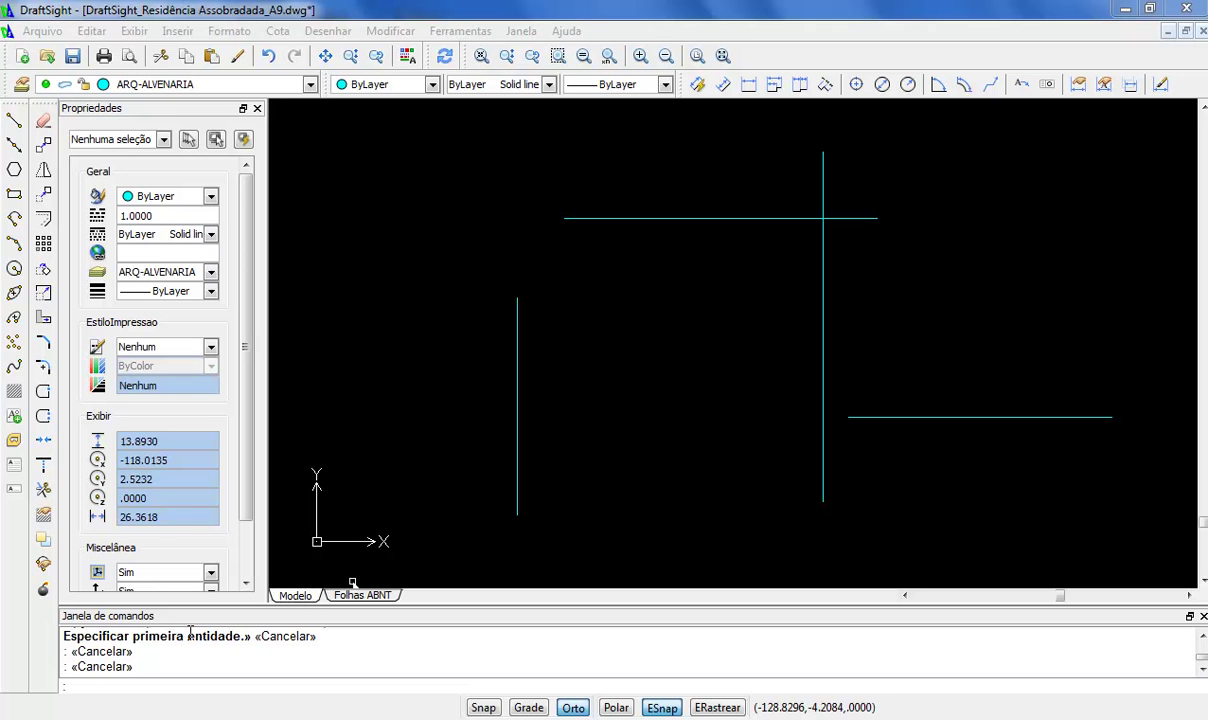
pyautogui.press('Return')
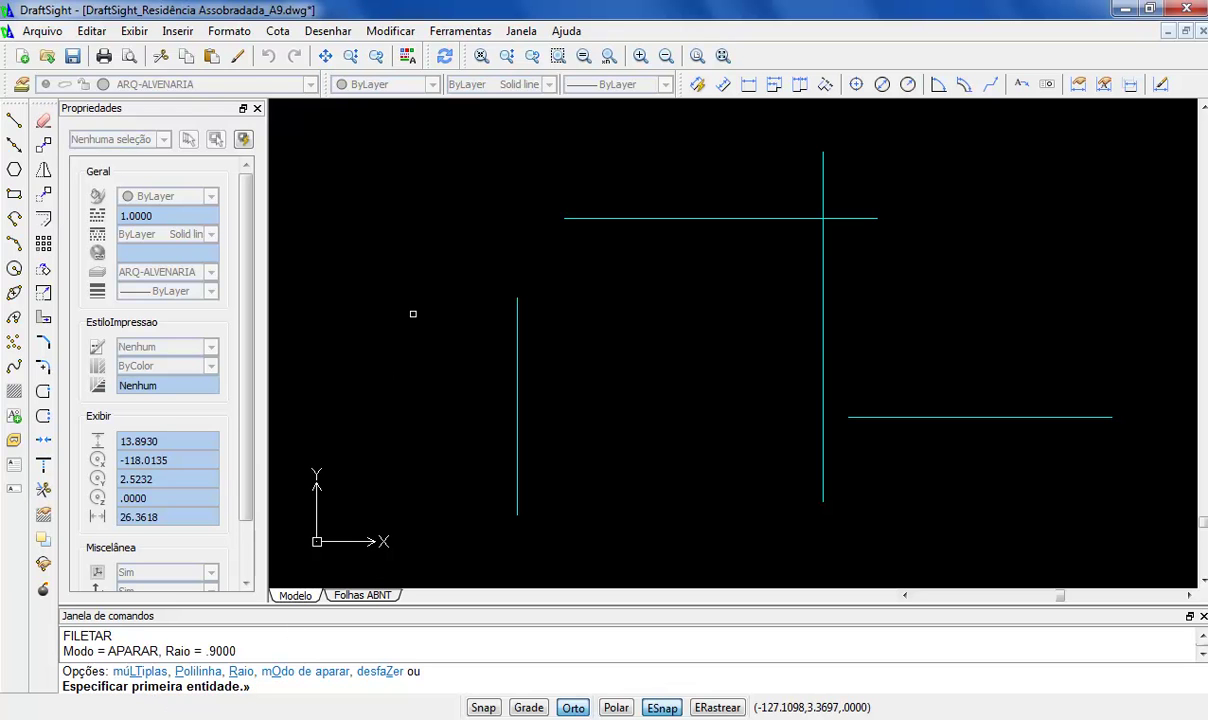
pyautogui.click(517, 327)
pyautogui.click(608, 218)
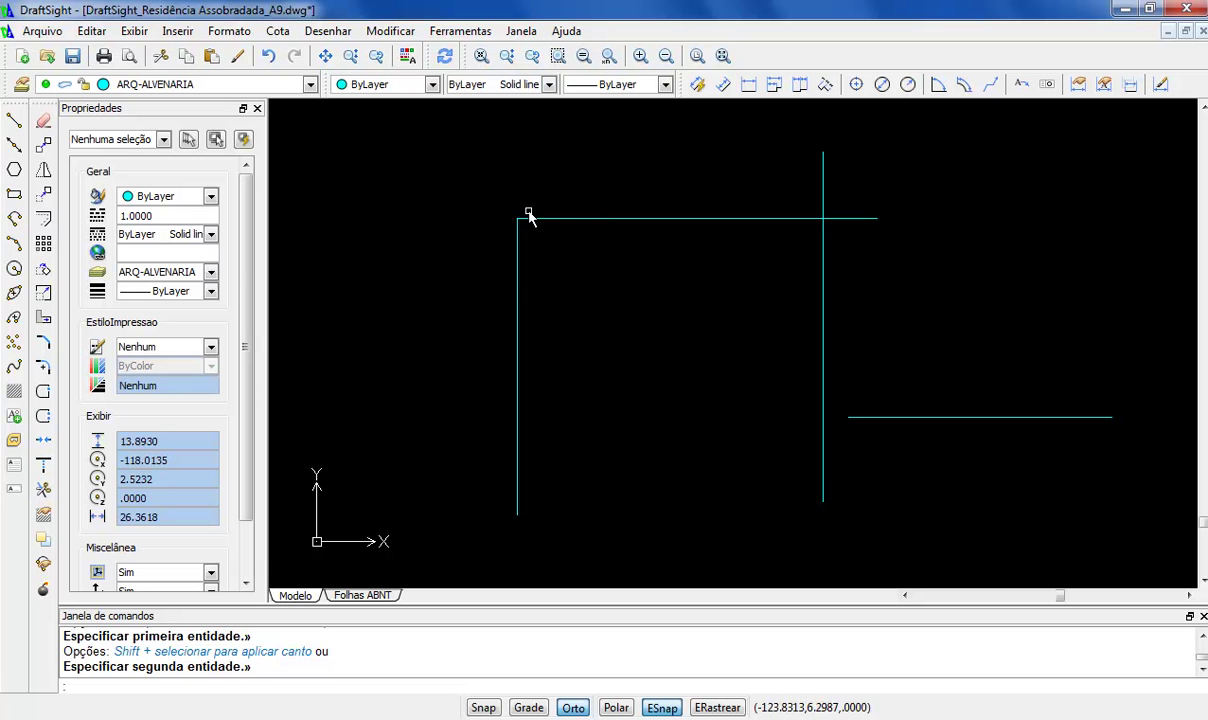
# Round the corner between the upper horizontal line and the right vertical line using Filetar with its current 0.9 radius
pyautogui.press('Return')
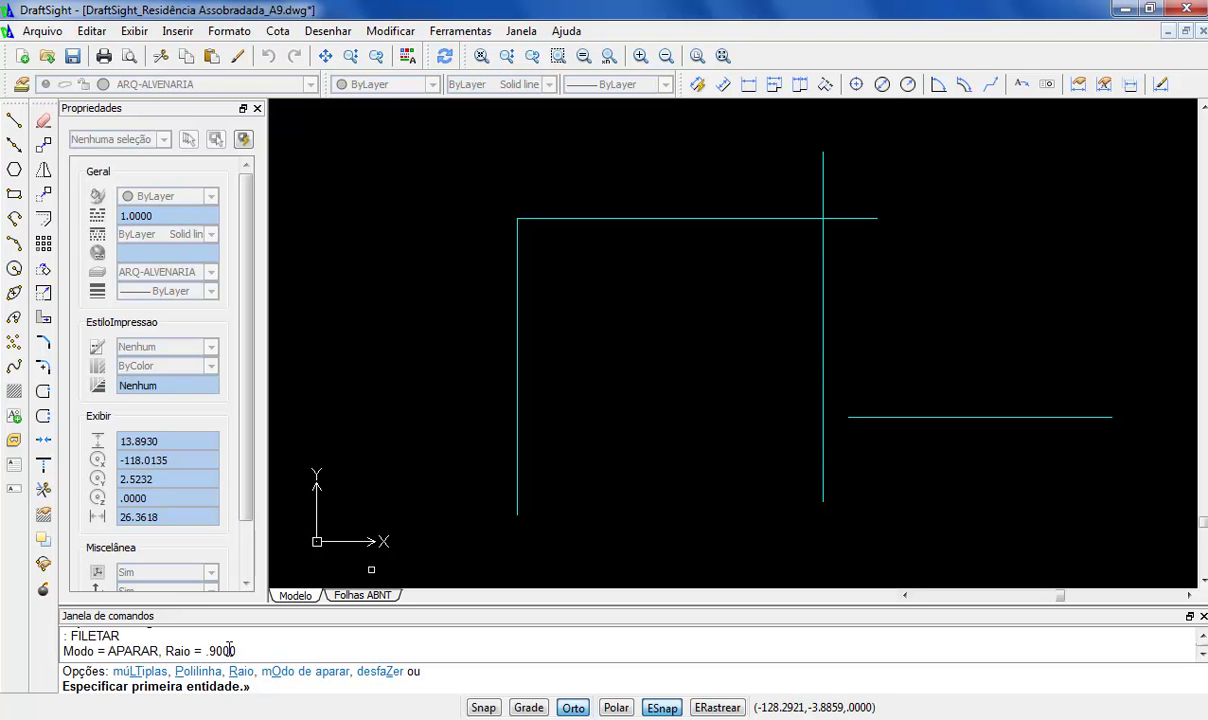
pyautogui.click(698, 218)
pyautogui.click(821, 322)
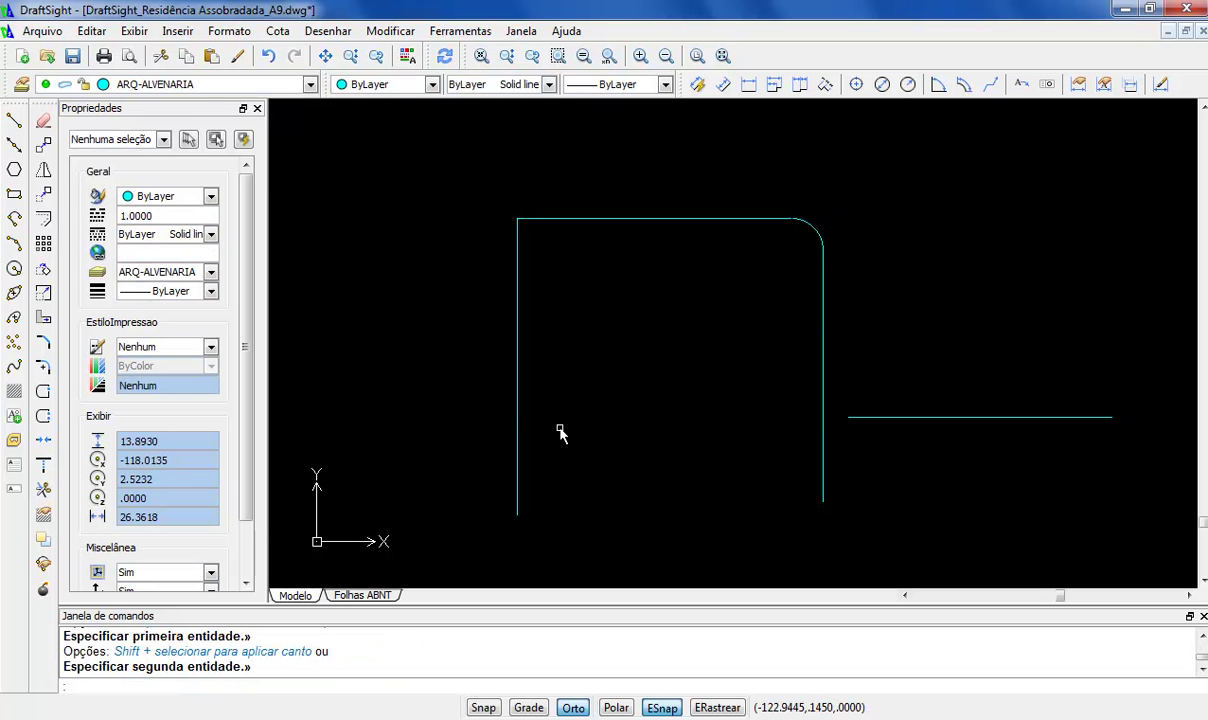
# Join the right vertical and lower horizontal lines in a sharp corner with Filetar's "aplicar canto" option, and restart Filetar to check its radius
pyautogui.press('Return')
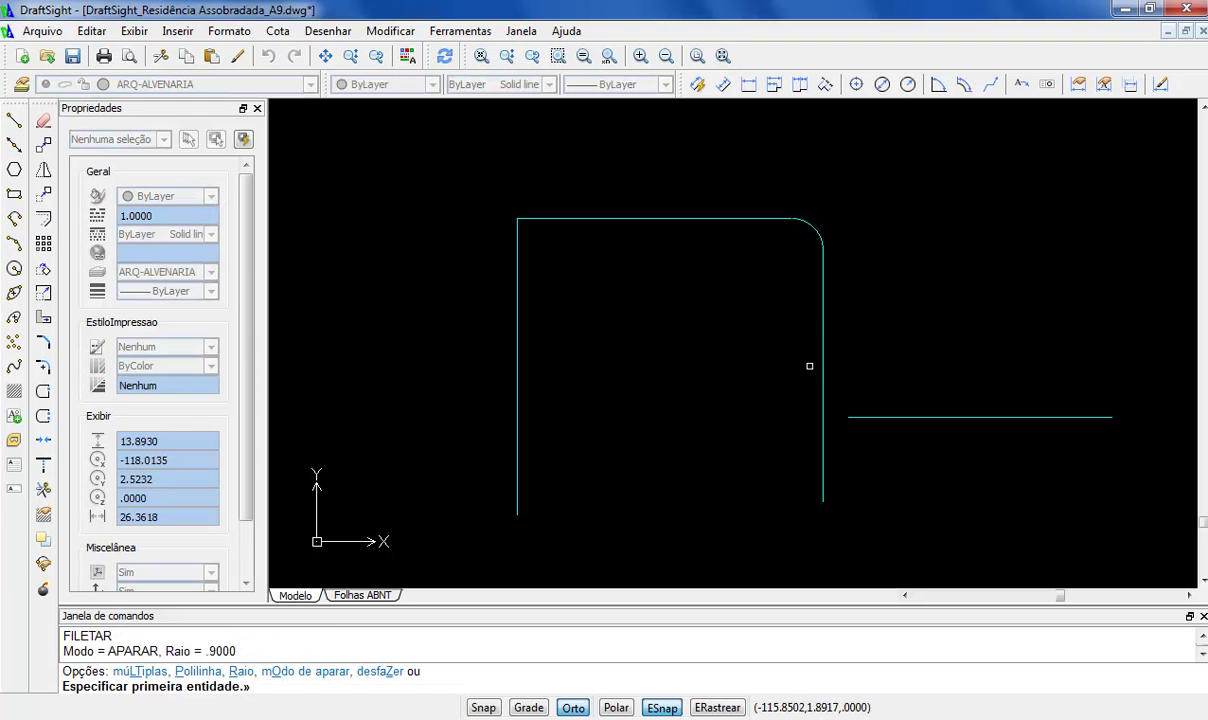
pyautogui.click(825, 340)
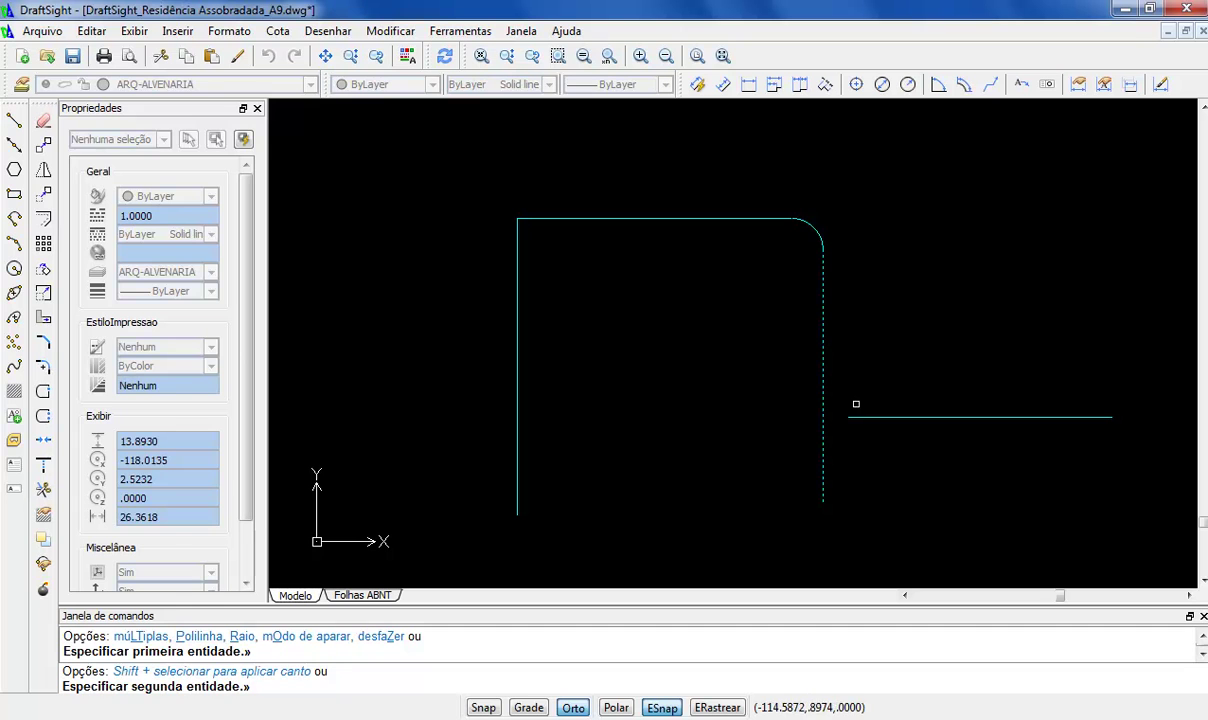
pyautogui.click(857, 416)
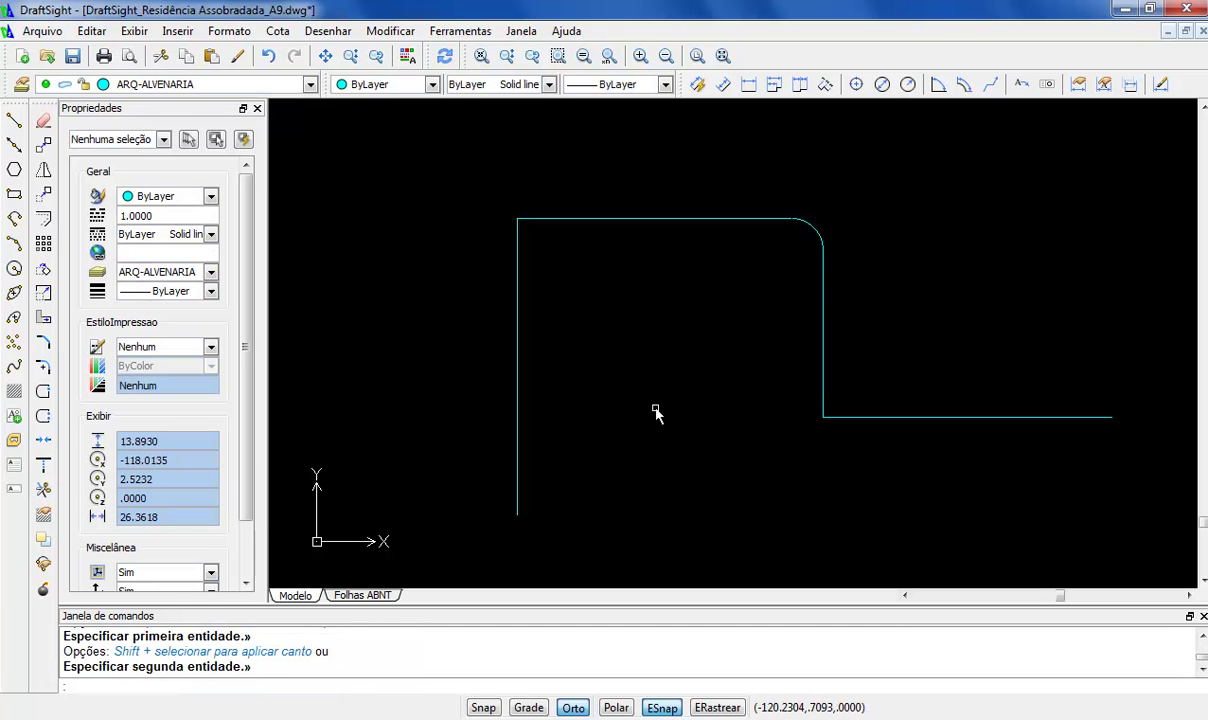
pyautogui.press('Return')
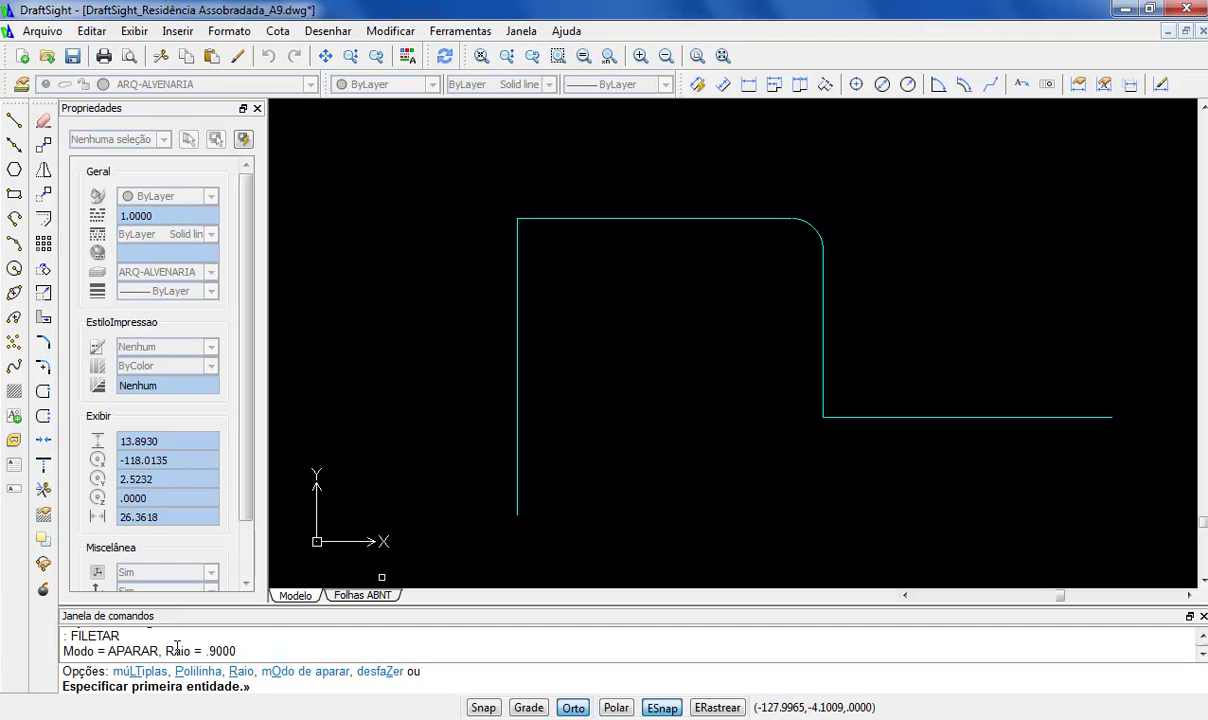